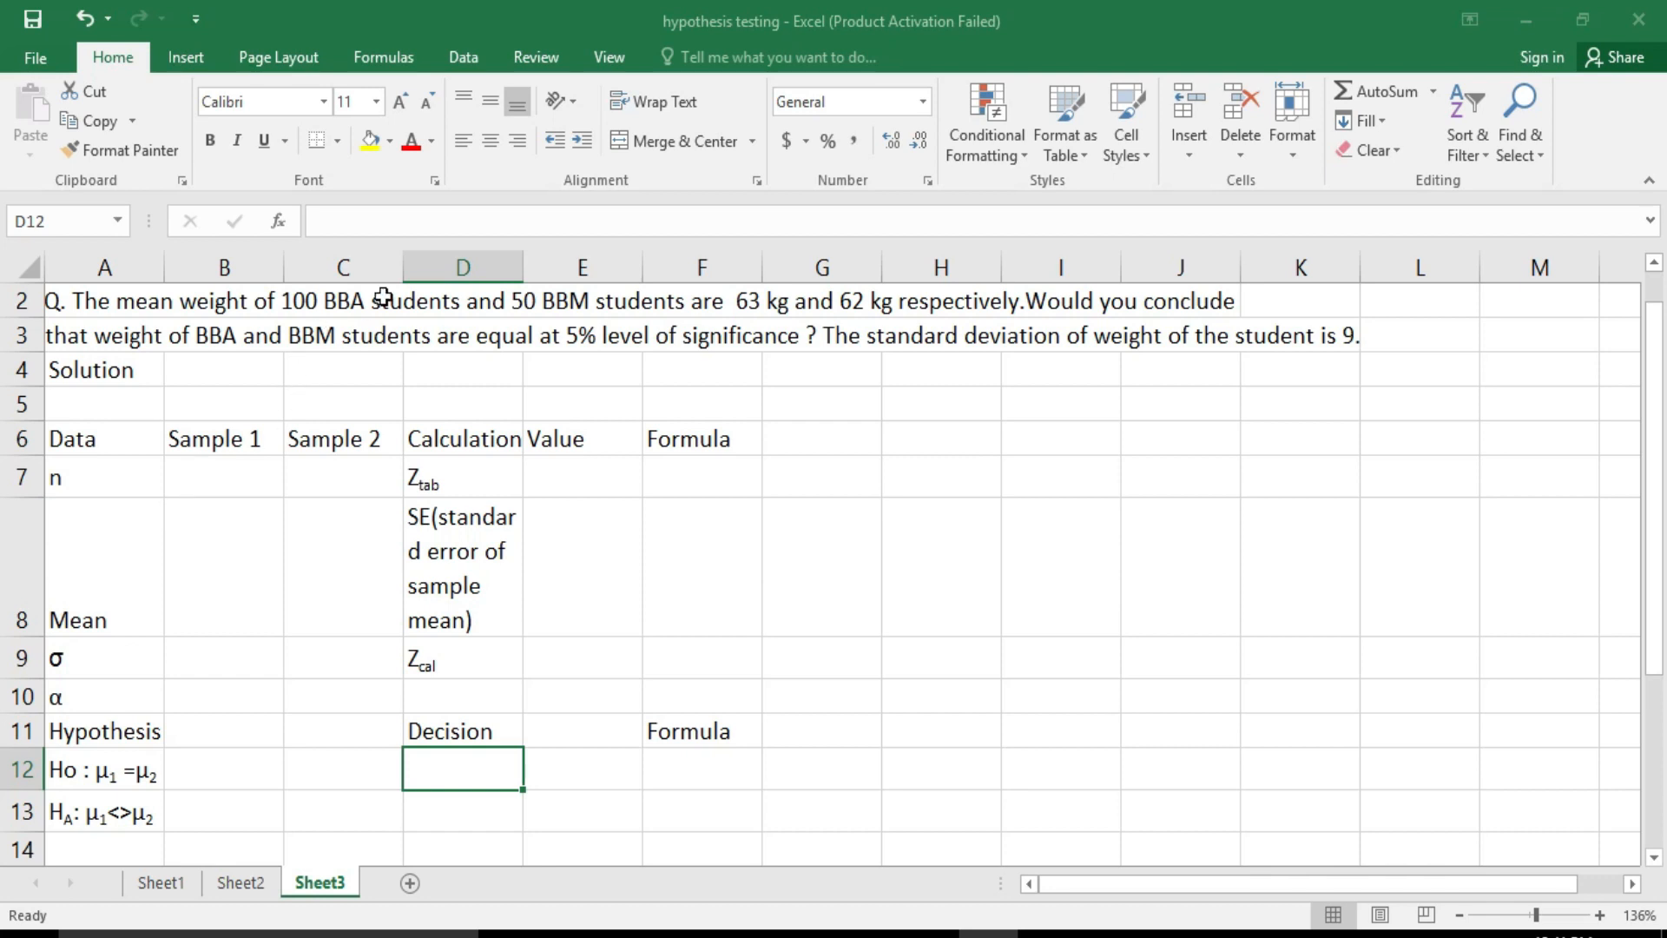
Enter the sample sizes in the n row: 100 for Sample 1 and 50 for Sample 2
click(192, 487)
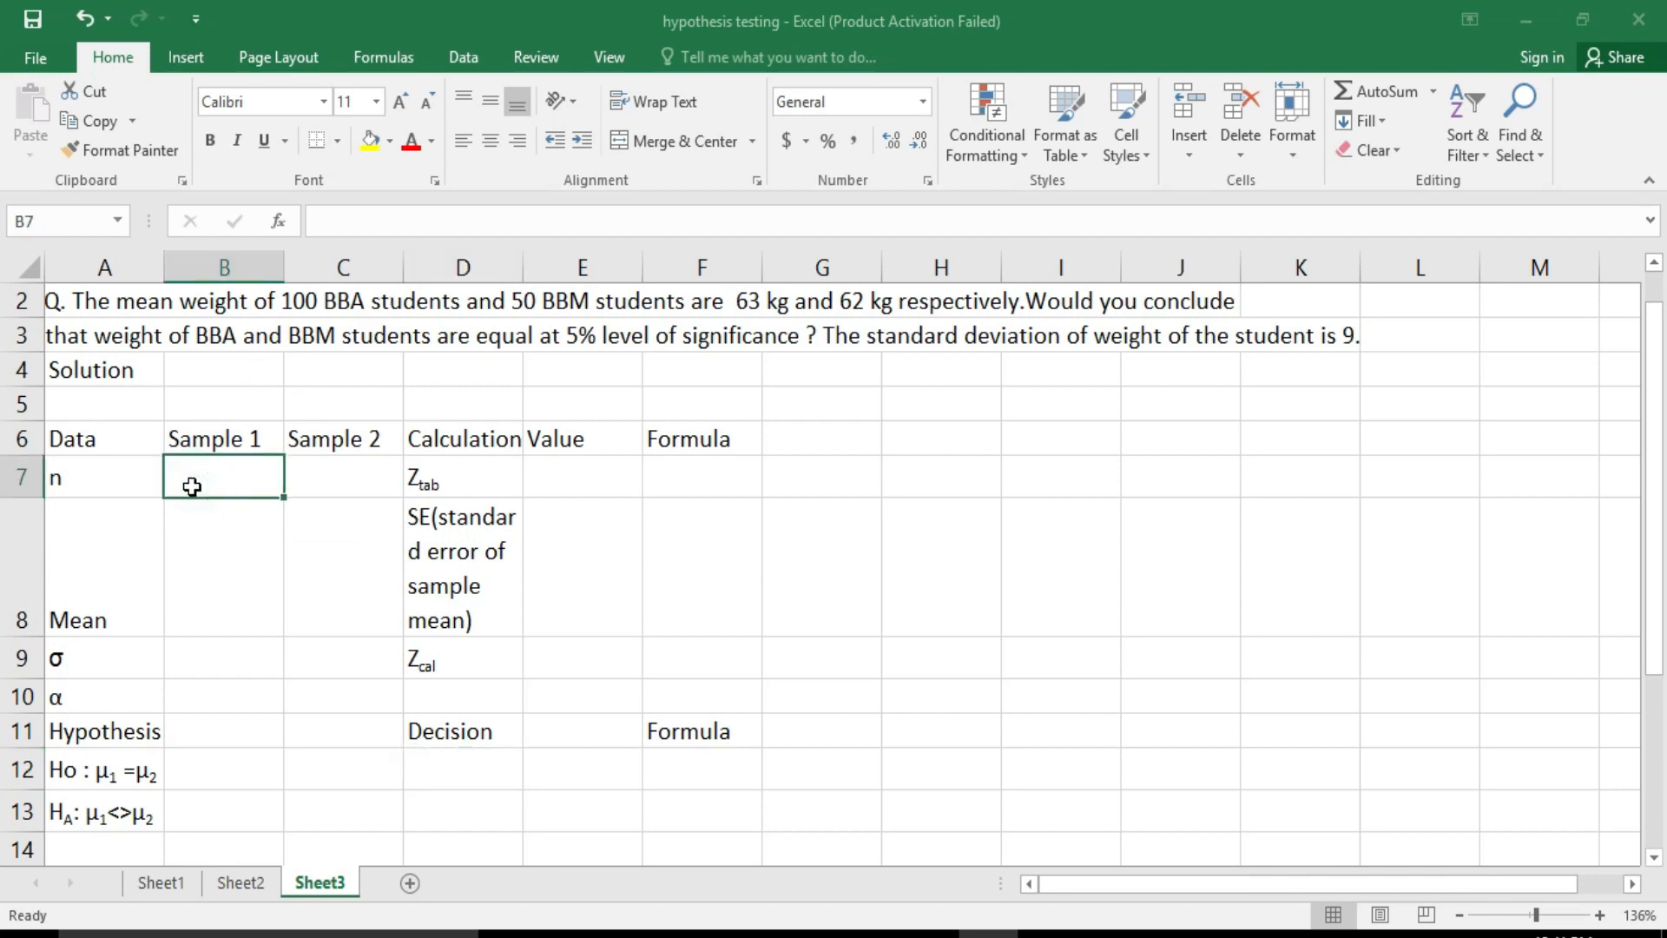
text(100)
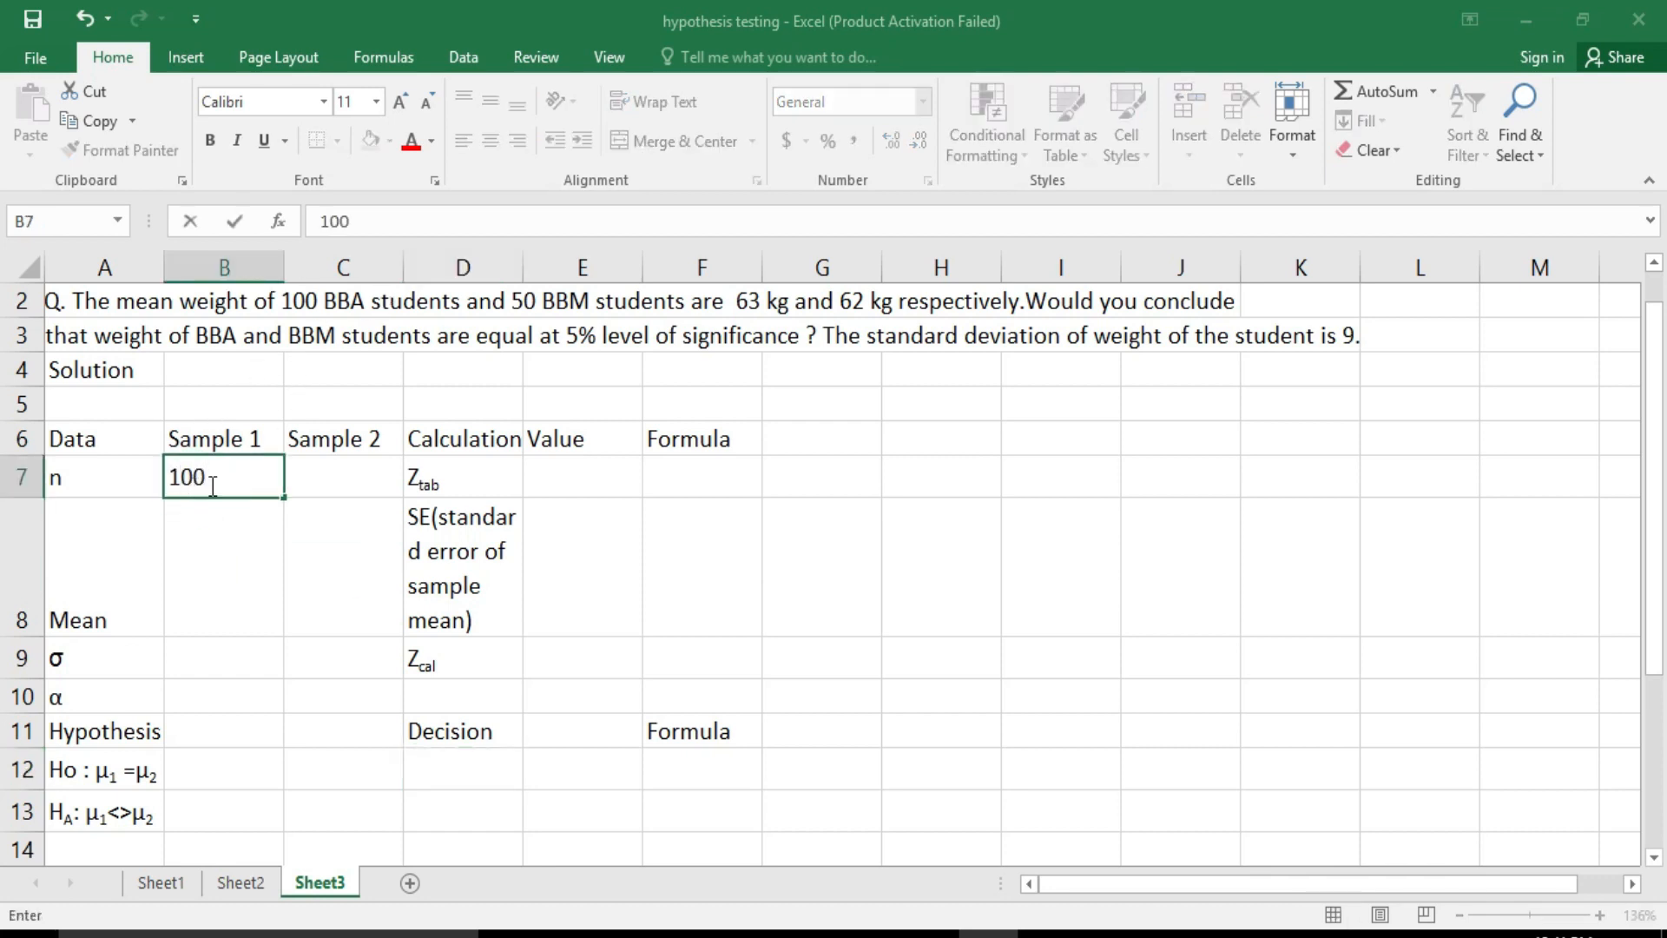
click(352, 488)
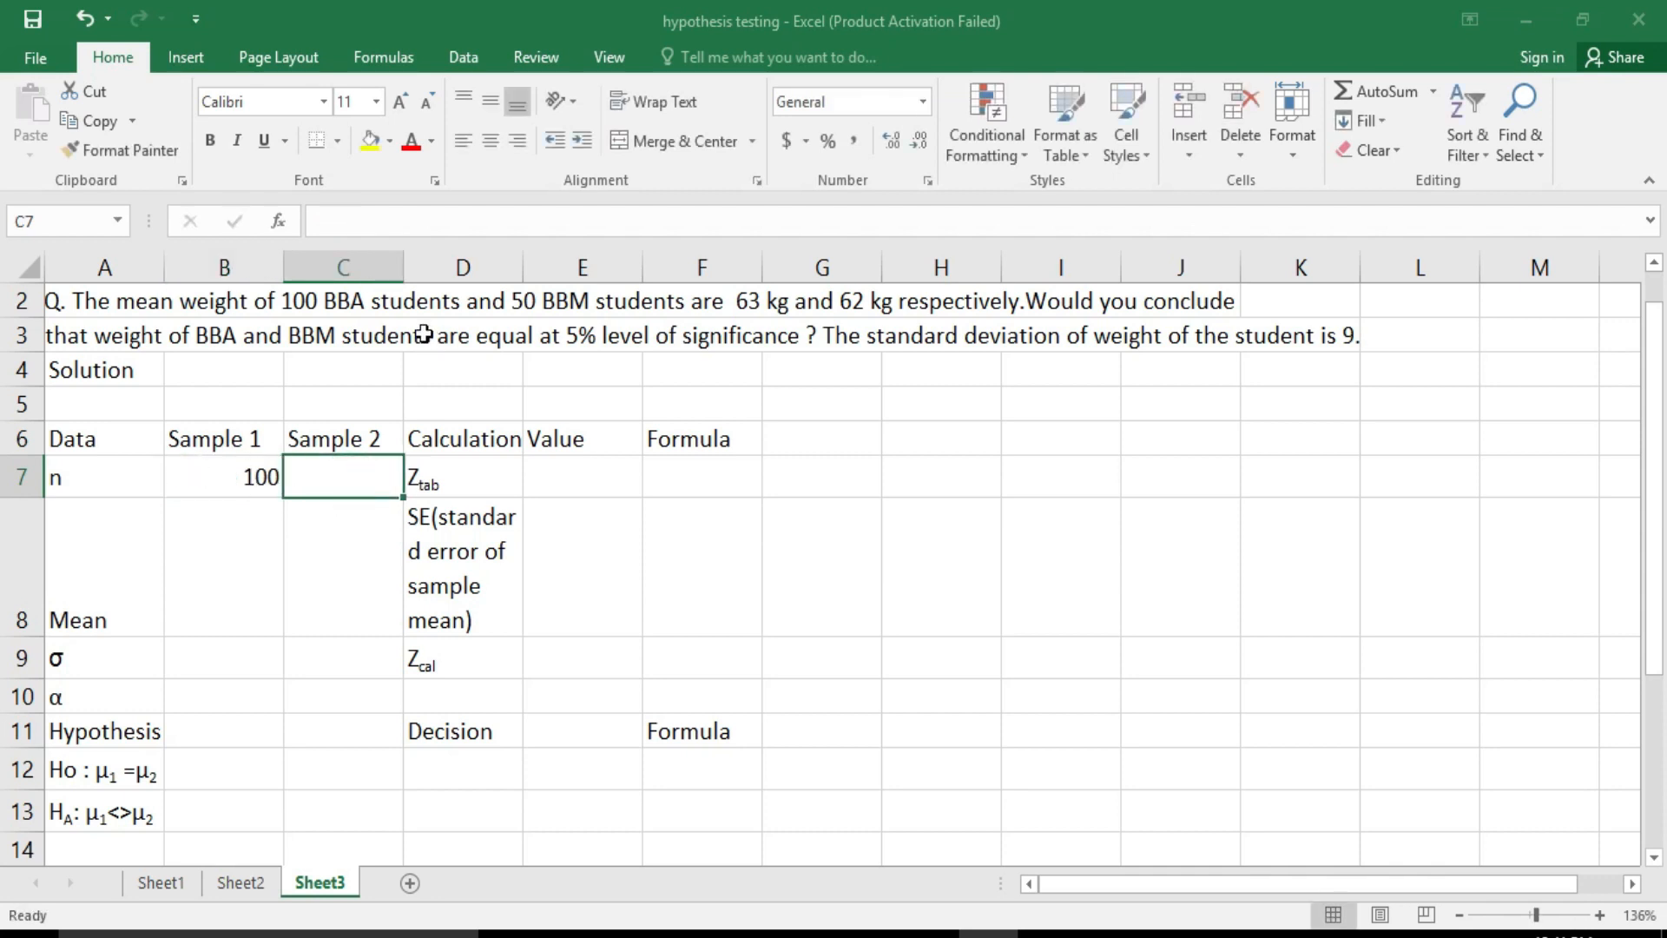
text(50)
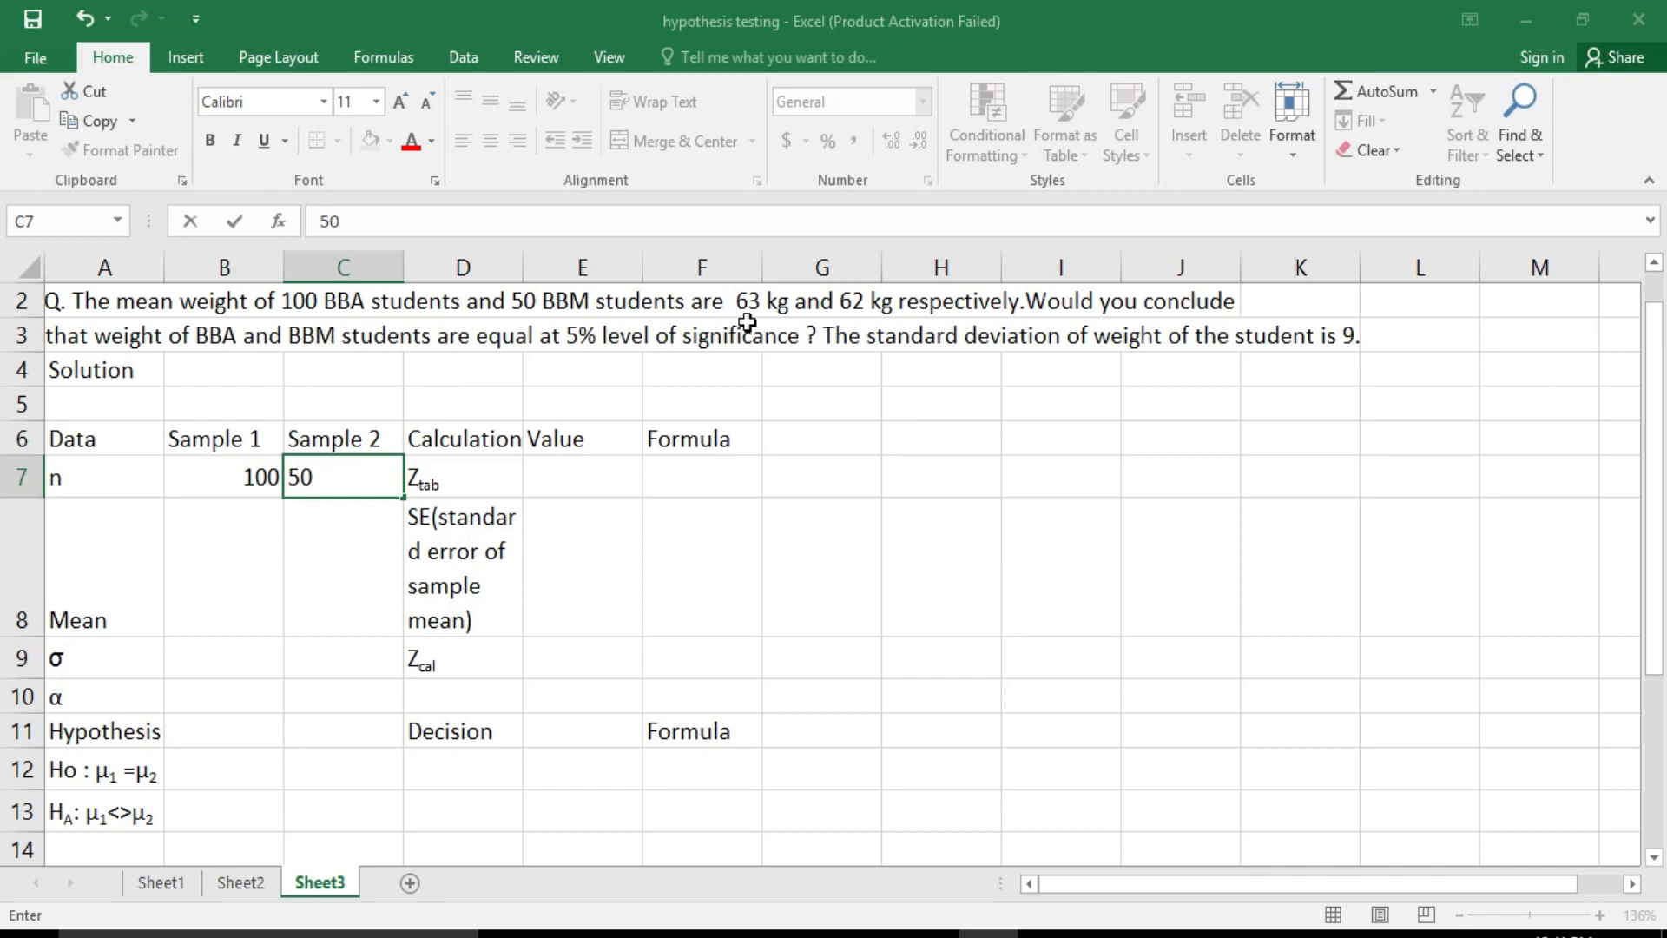
Enter the means in the Mean row: 63 for Sample 1 and 62 for Sample 2
click(216, 577)
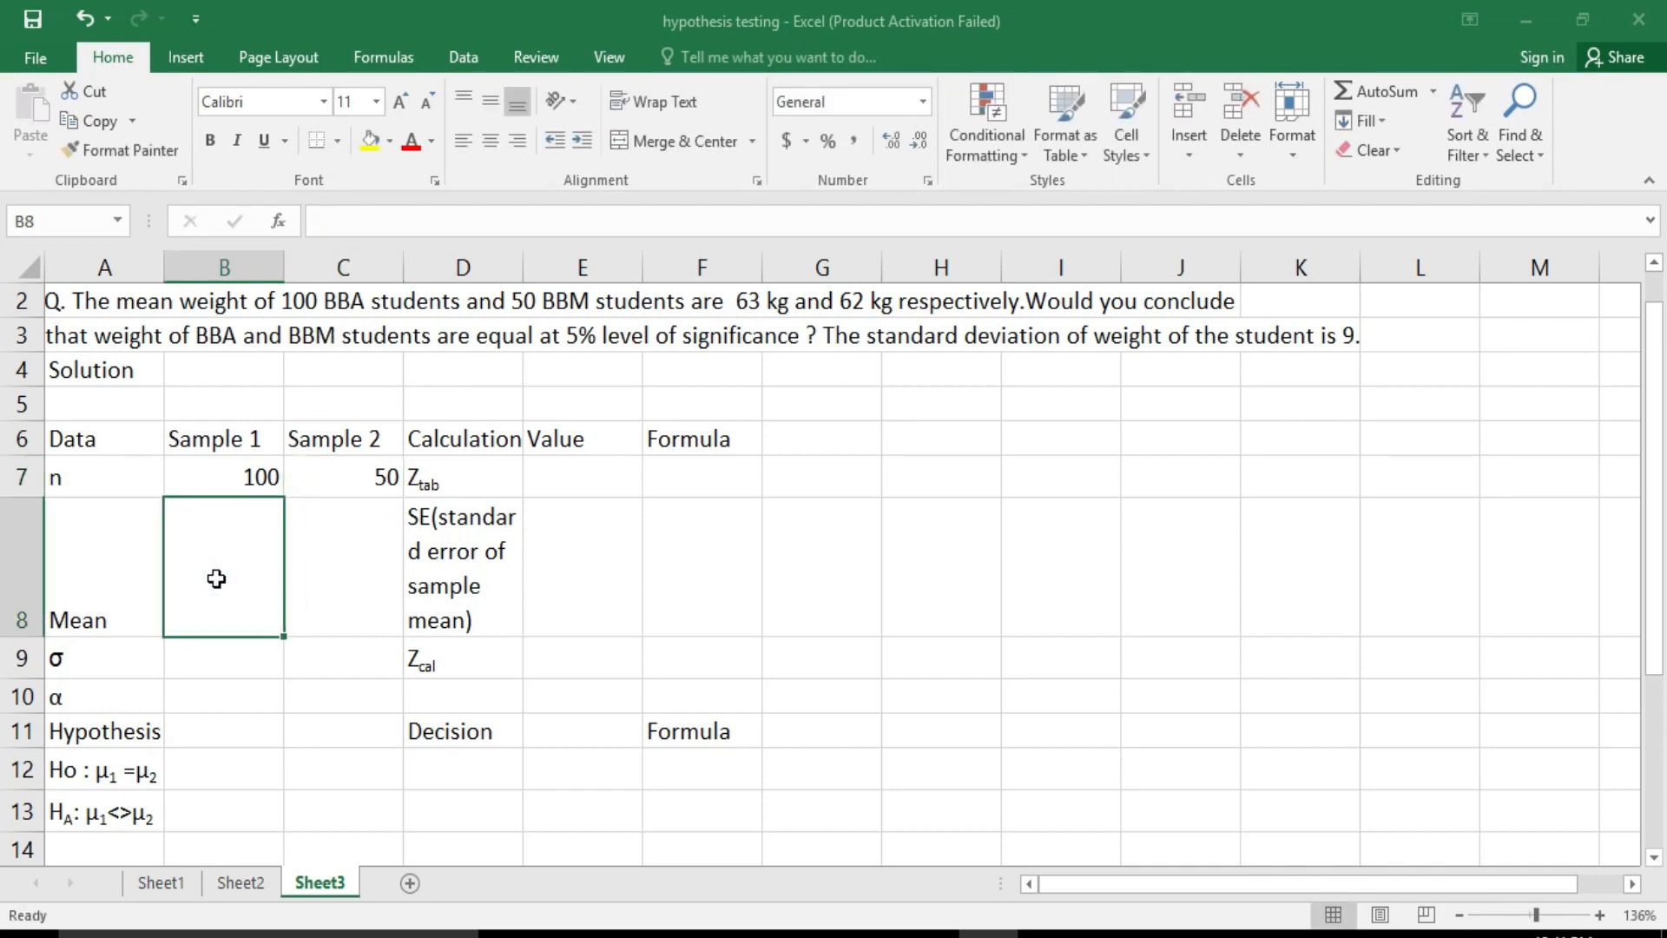
text(3)
key(BackSpace)
text(63)
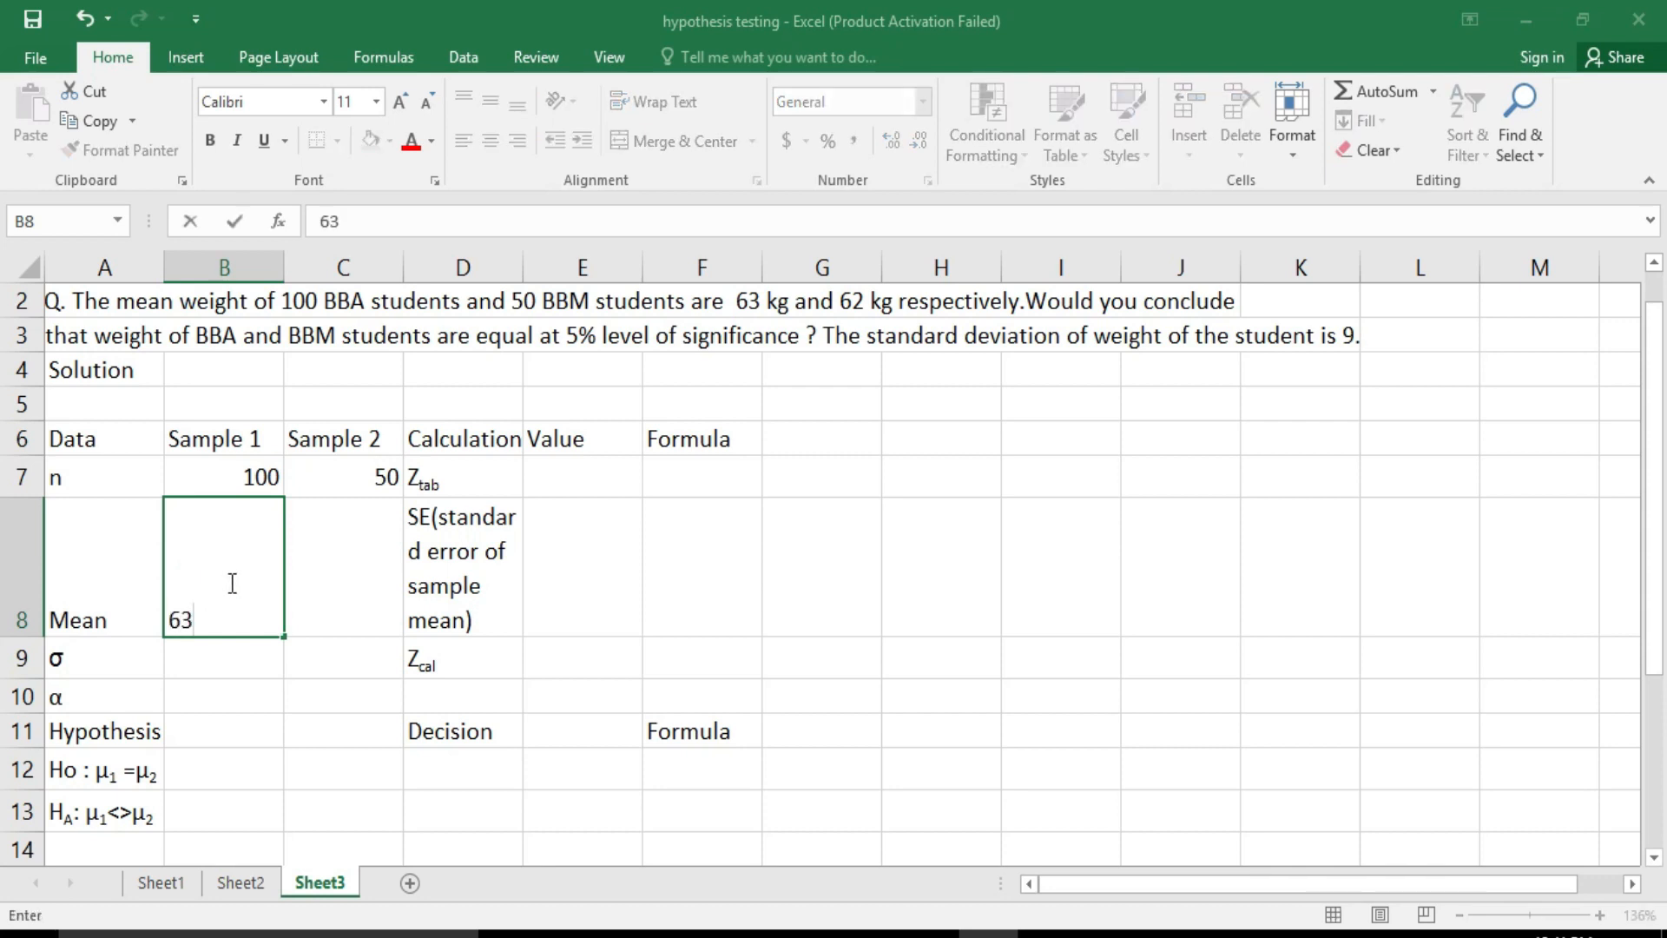
click(332, 591)
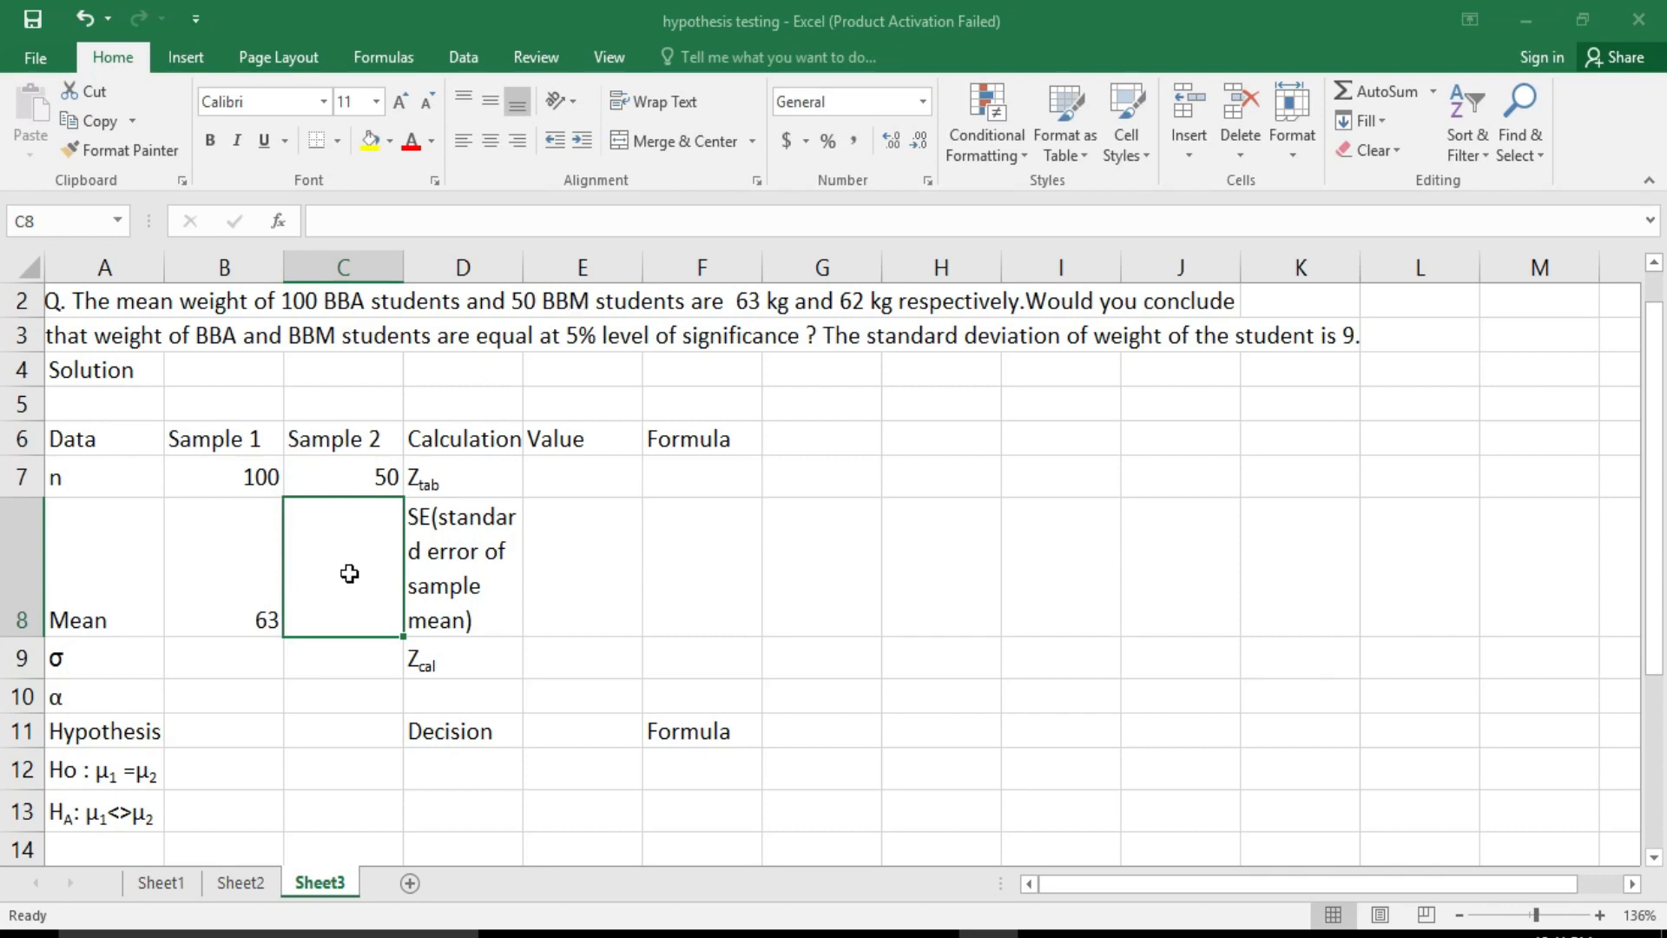
text(62)
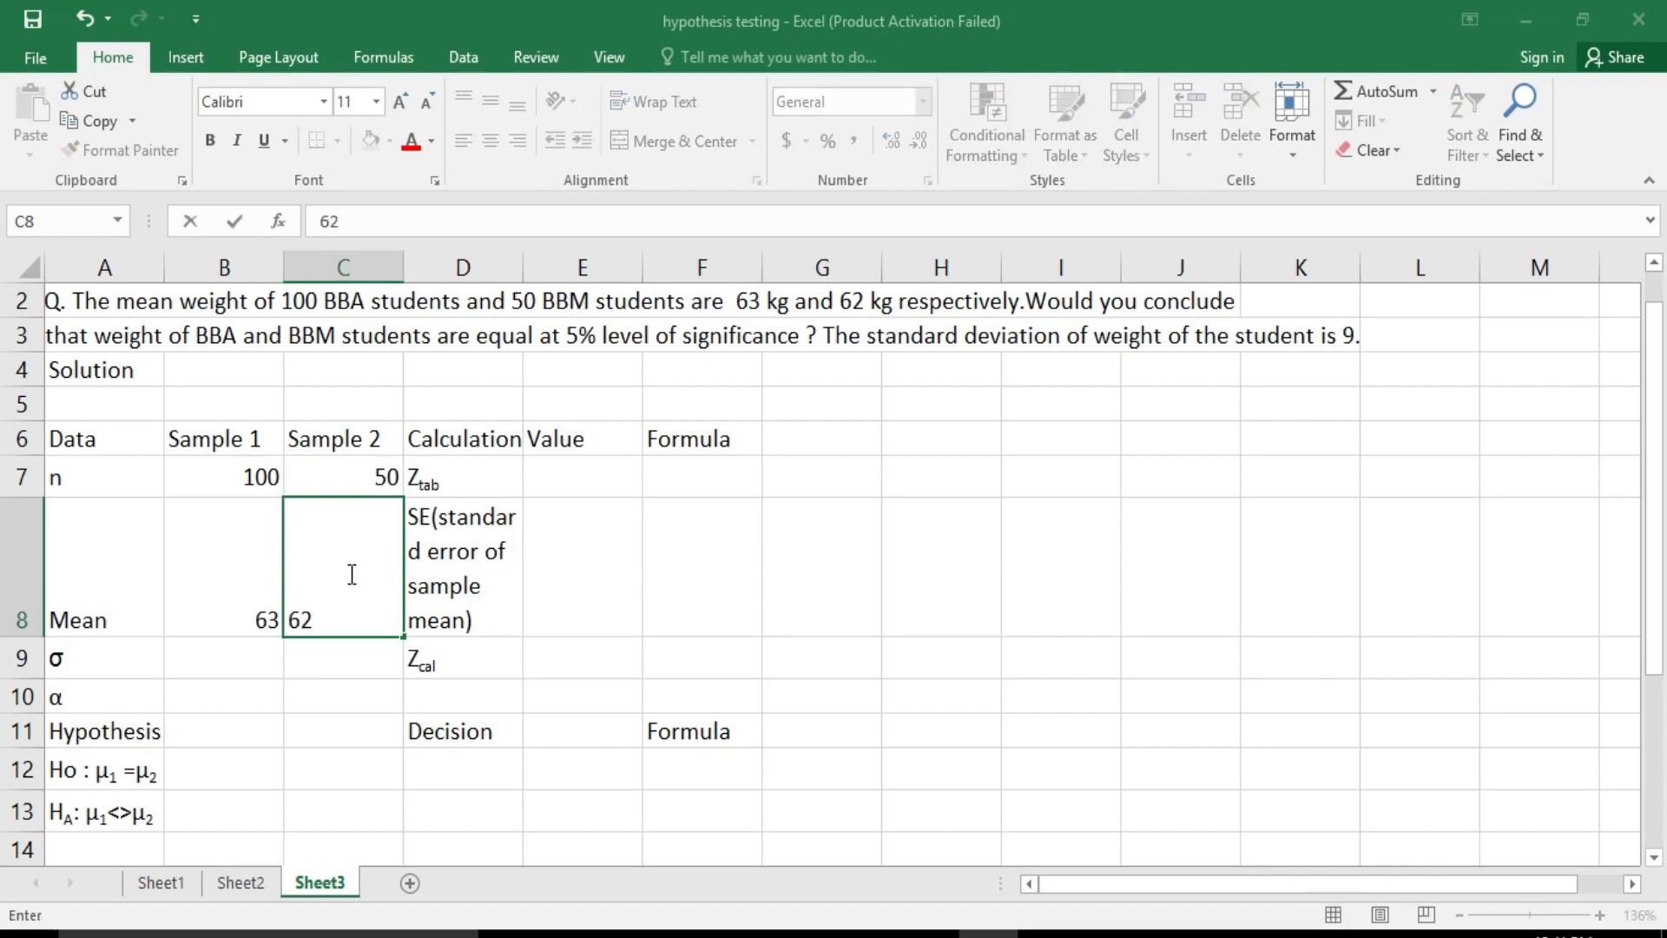
Enter a standard deviation (σ) of 9 for both samples and a significance level (α) of 0.05 in B10
click(255, 647)
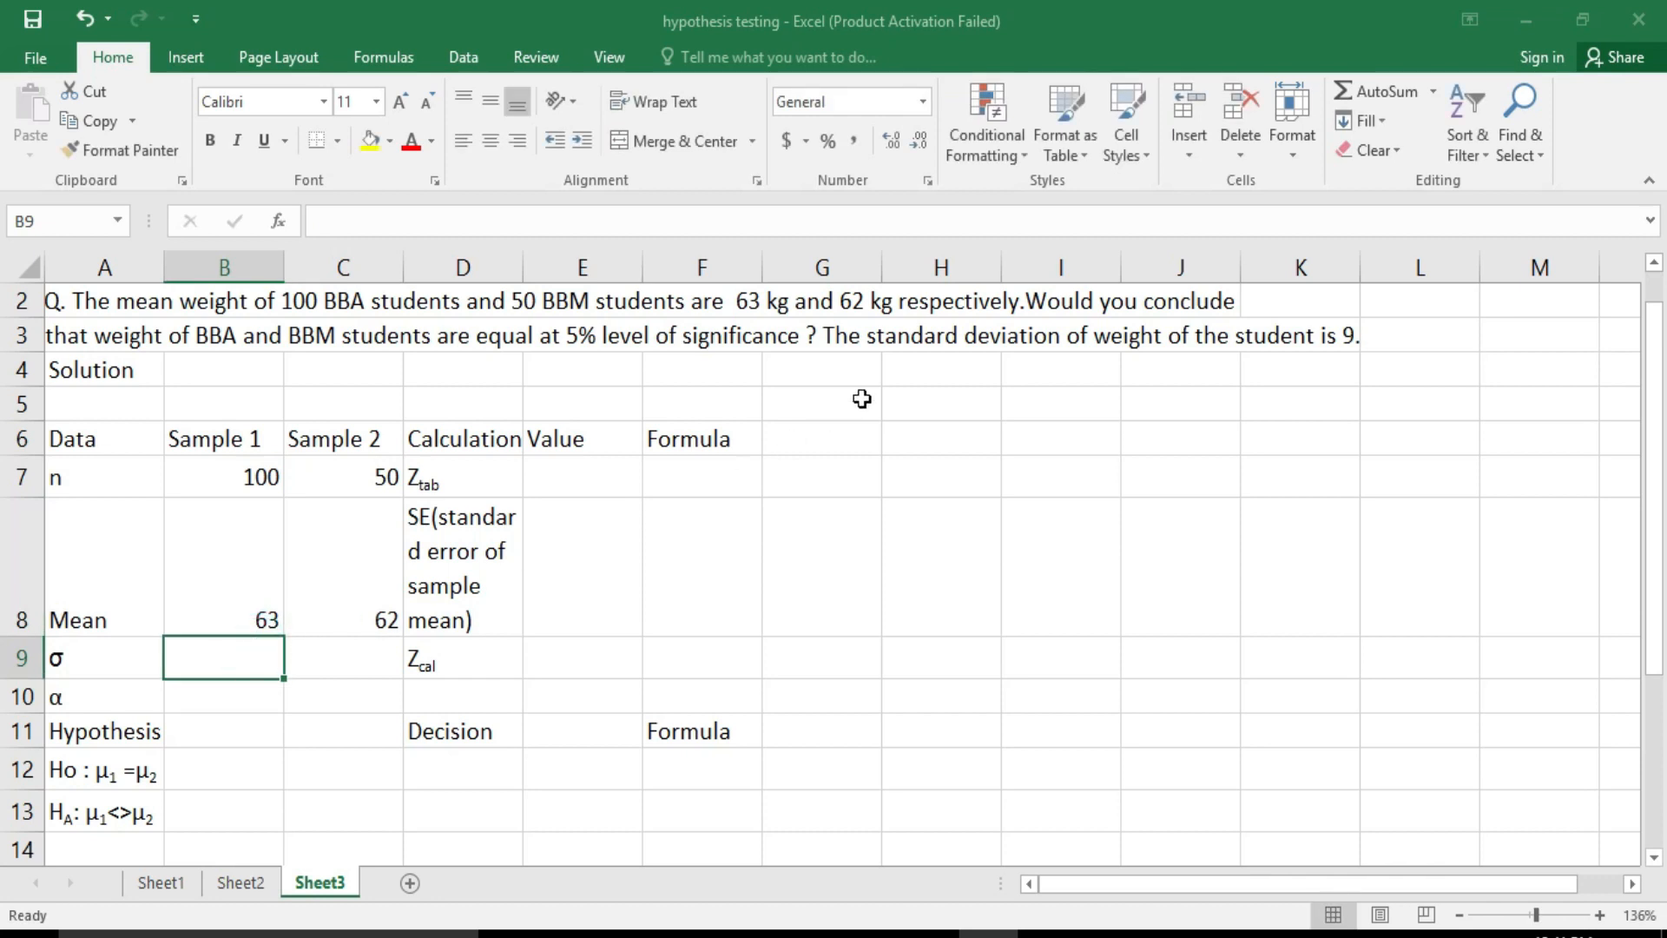
text(9)
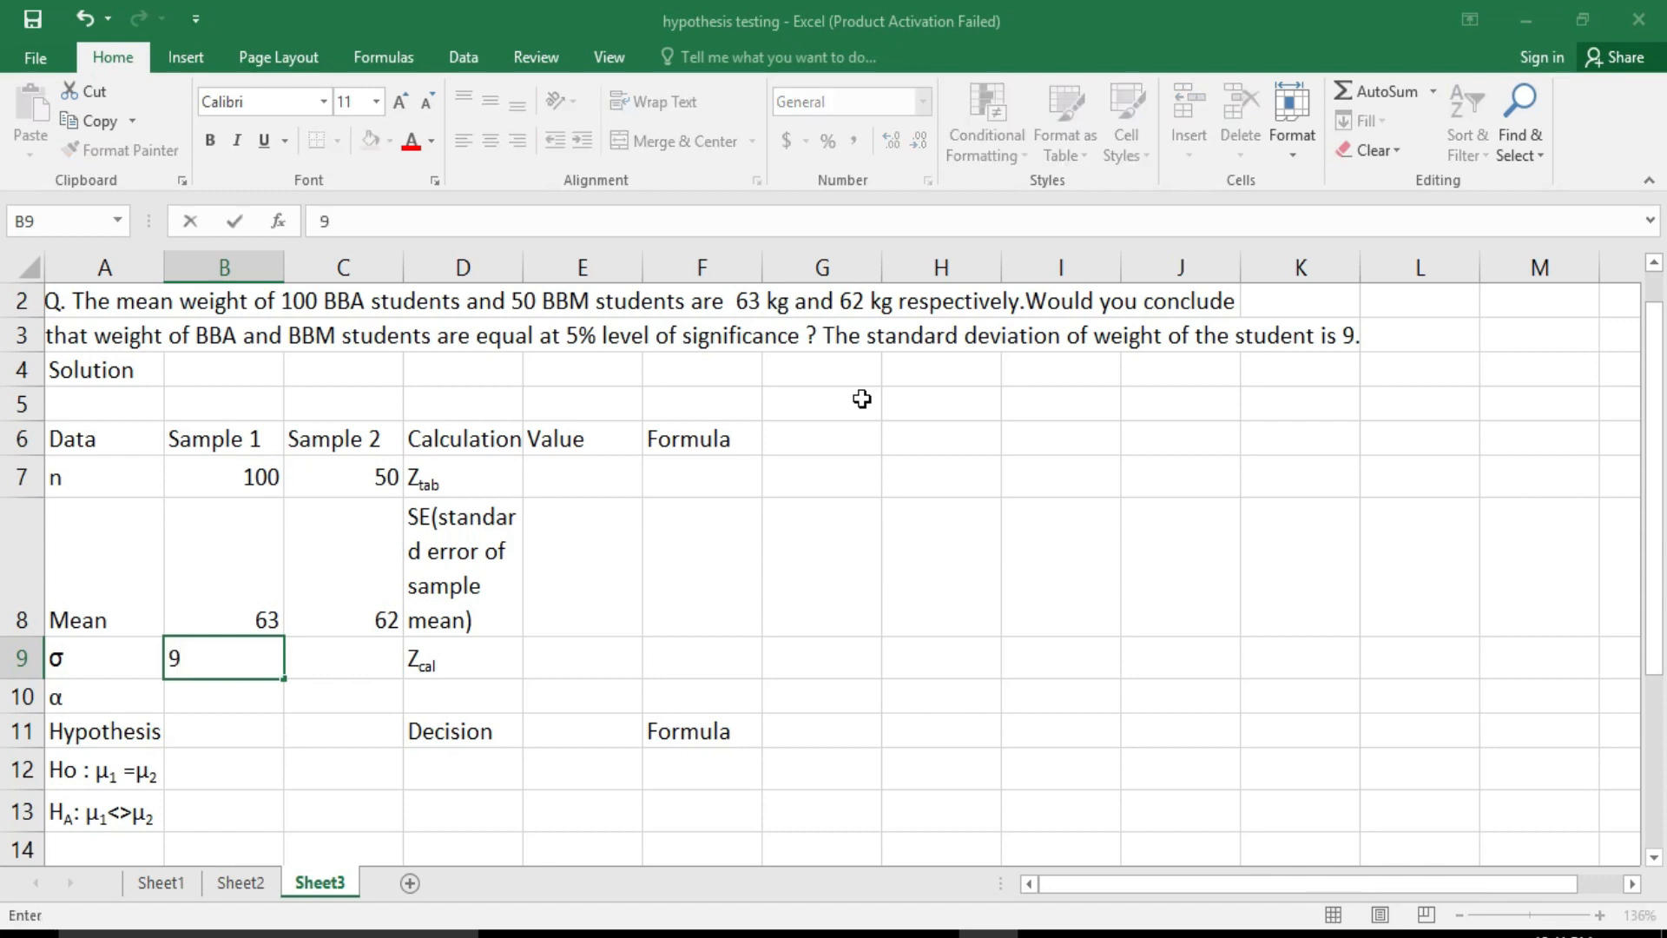
click(327, 664)
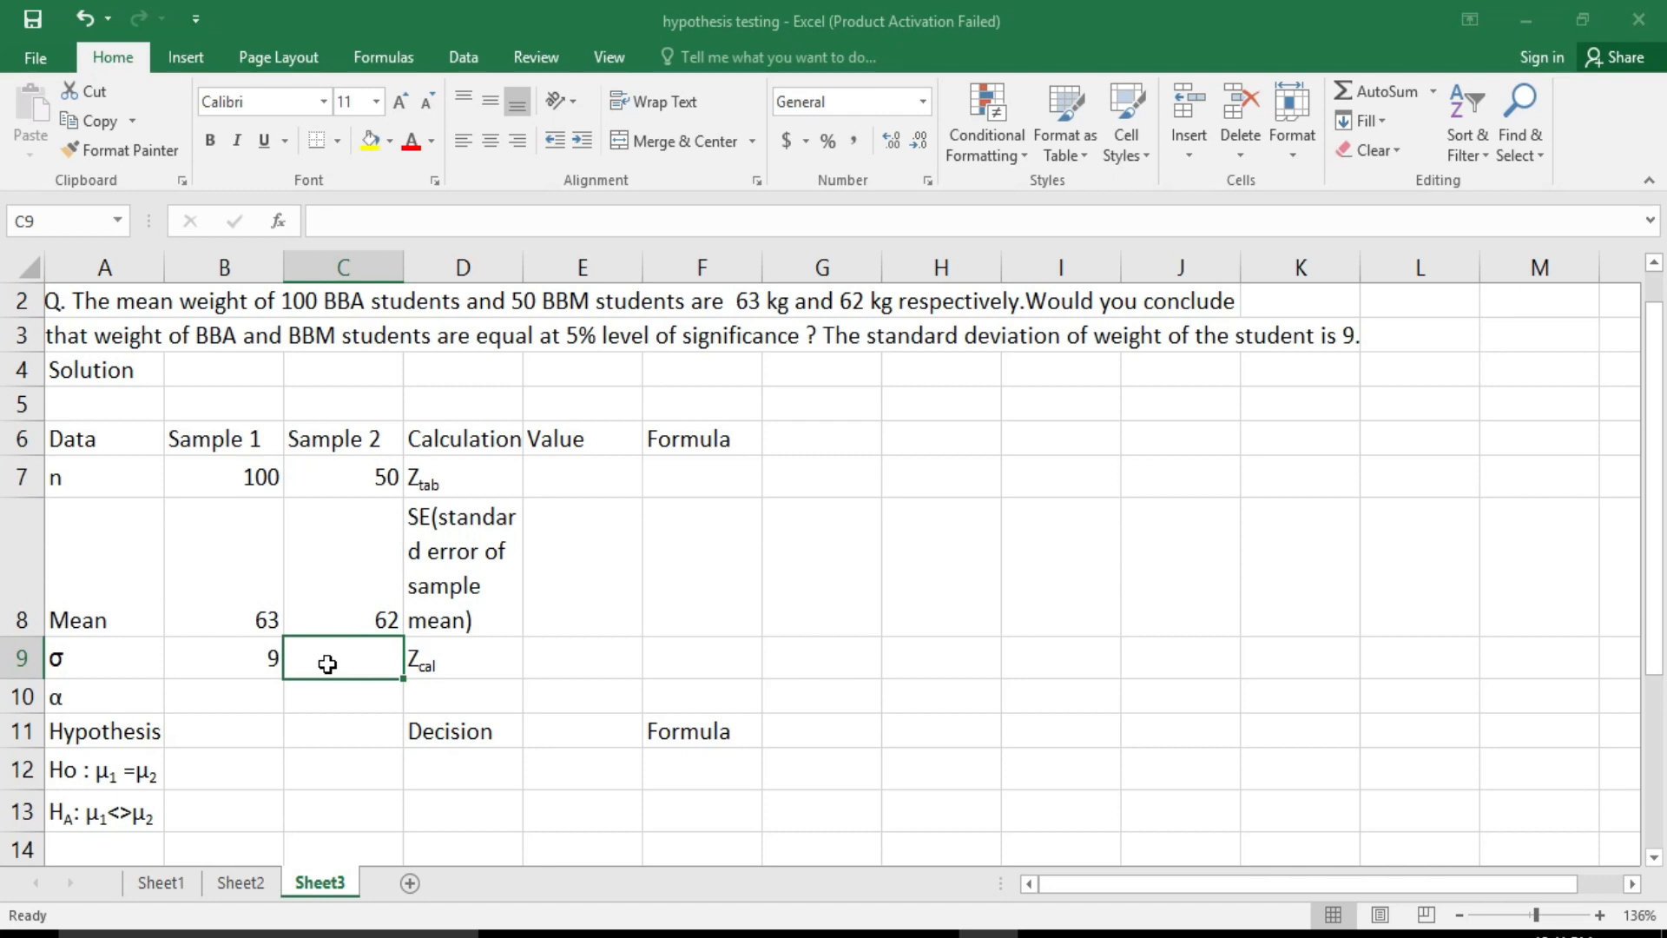
text(9)
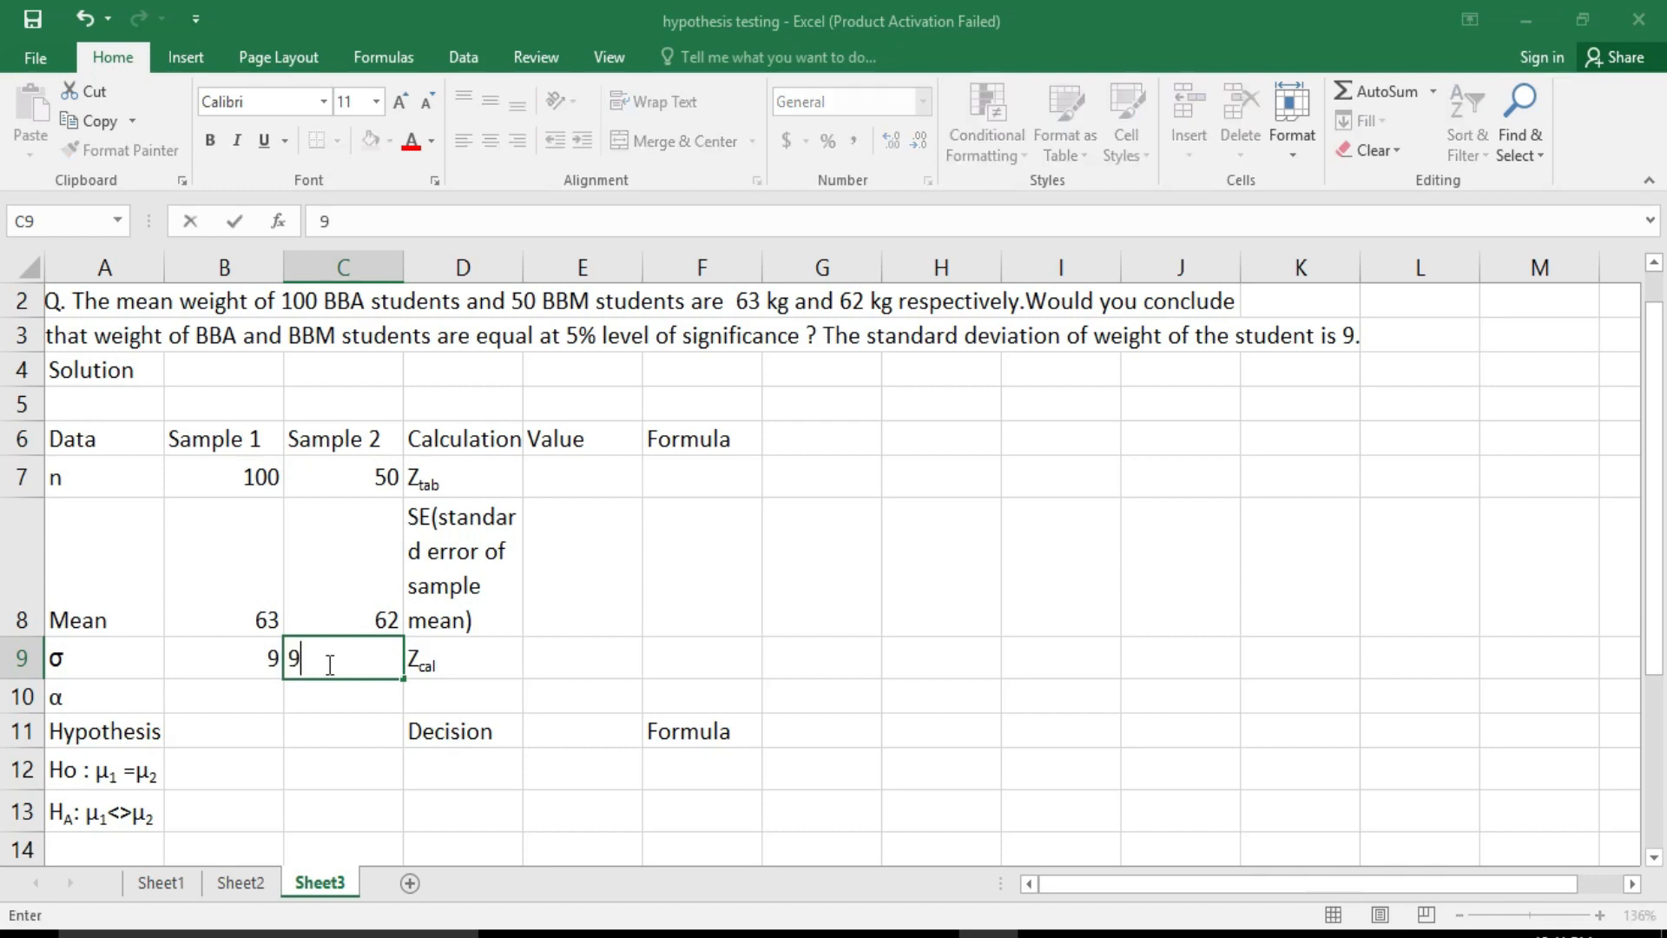
click(236, 696)
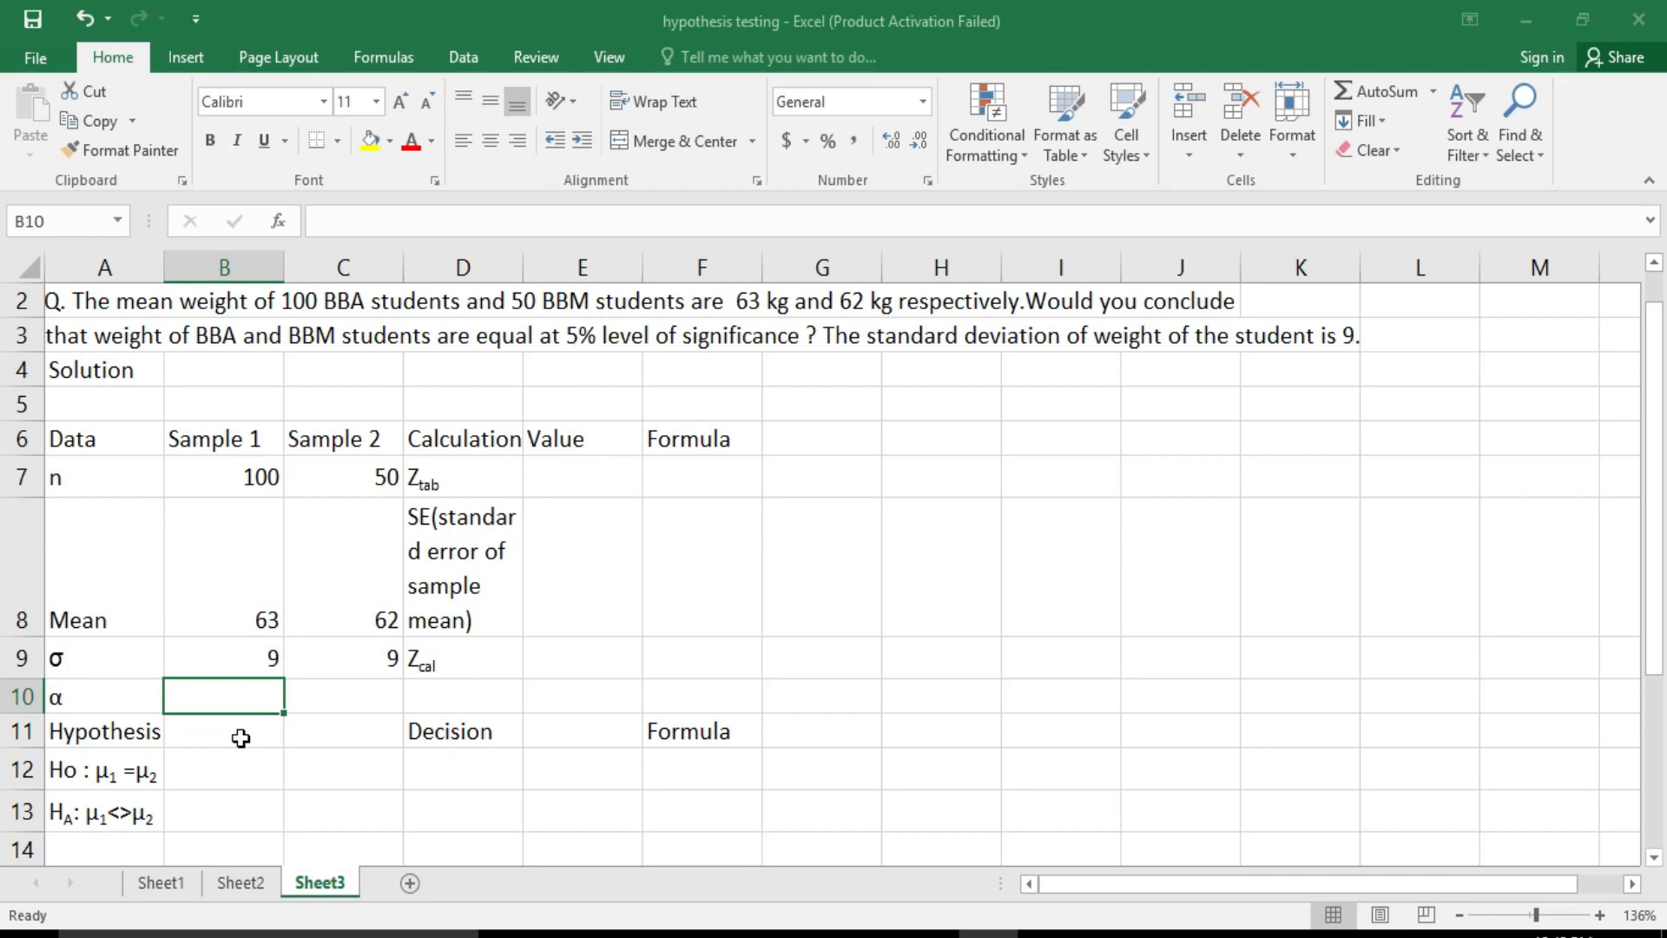
text(0.05)
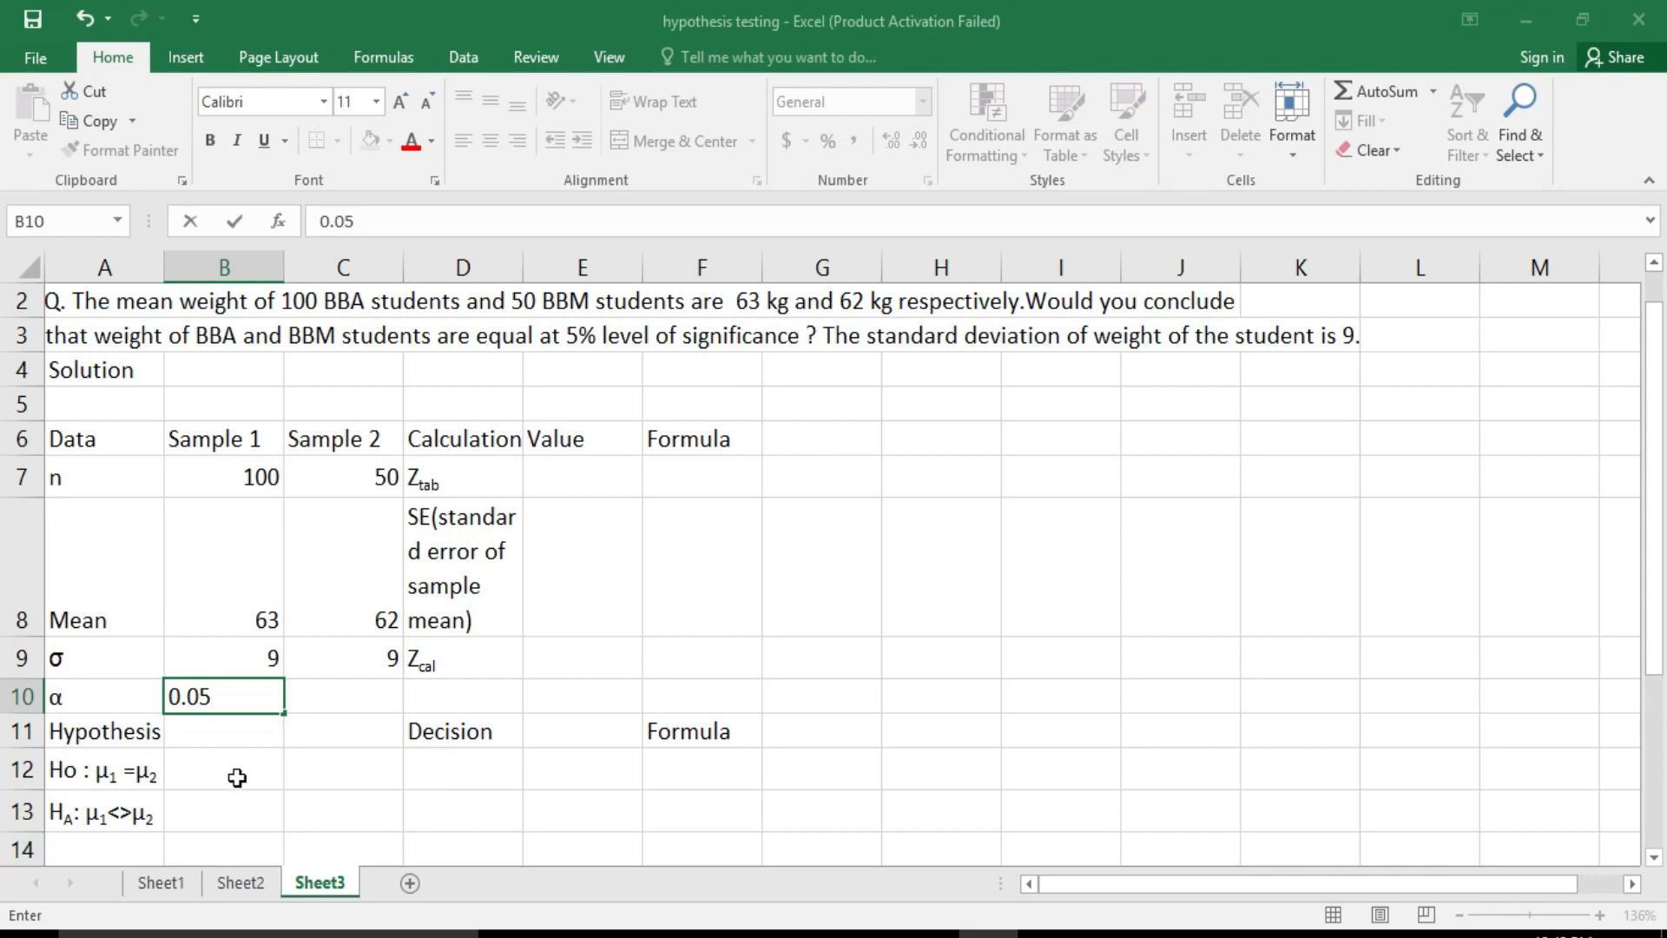
click(131, 757)
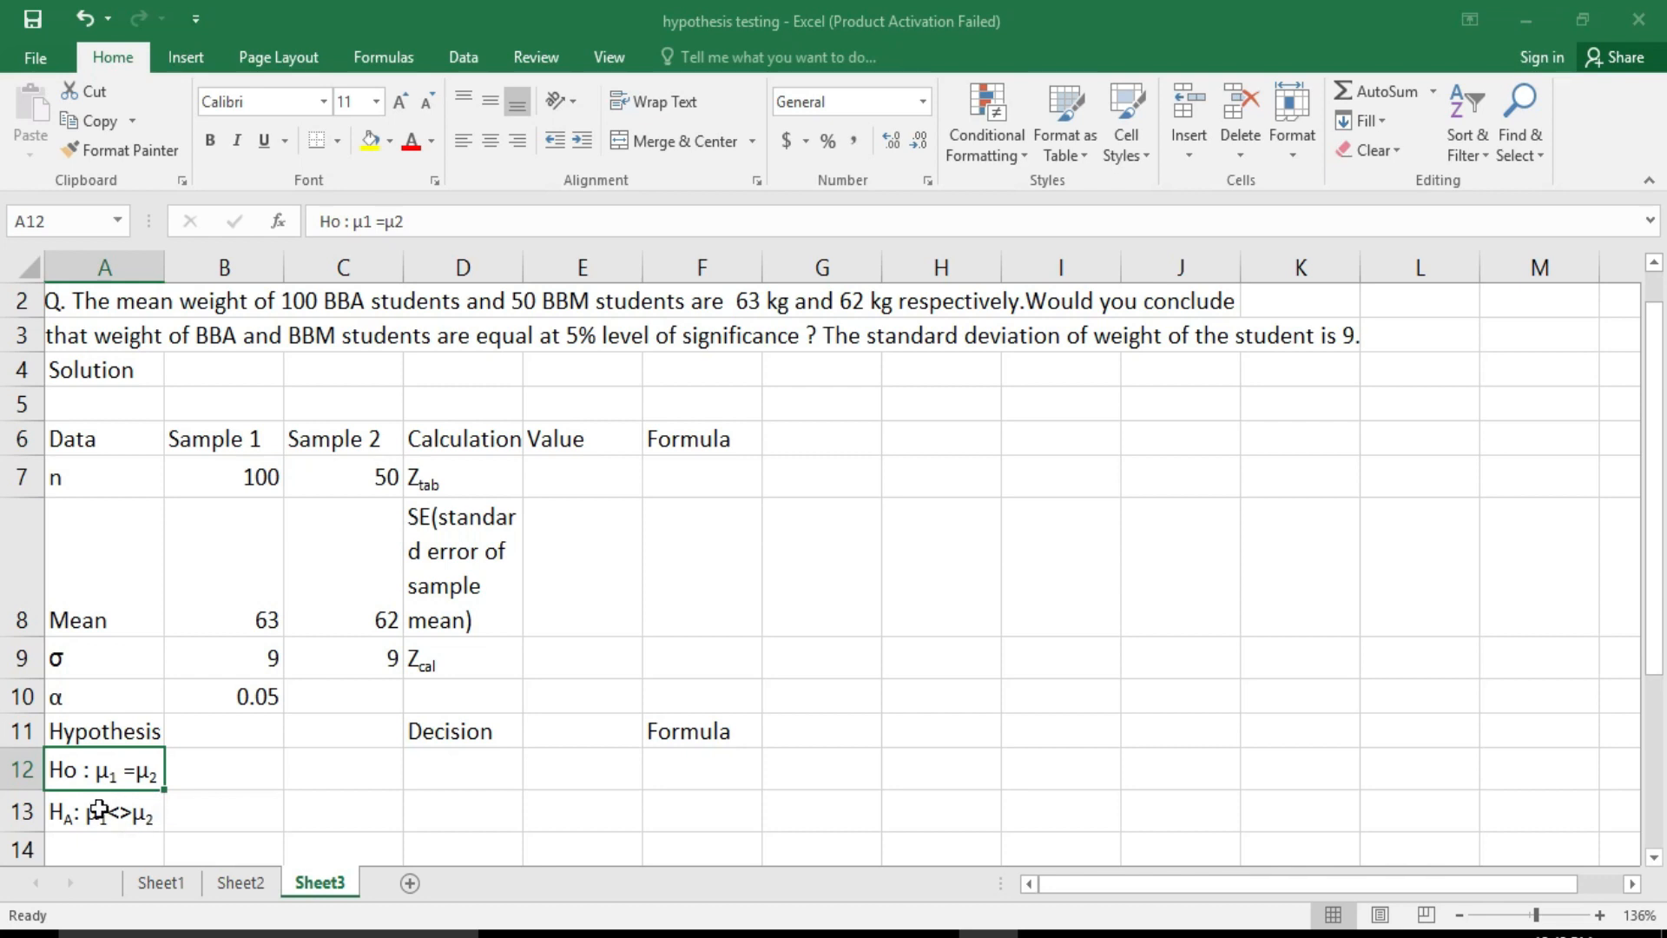
click(109, 822)
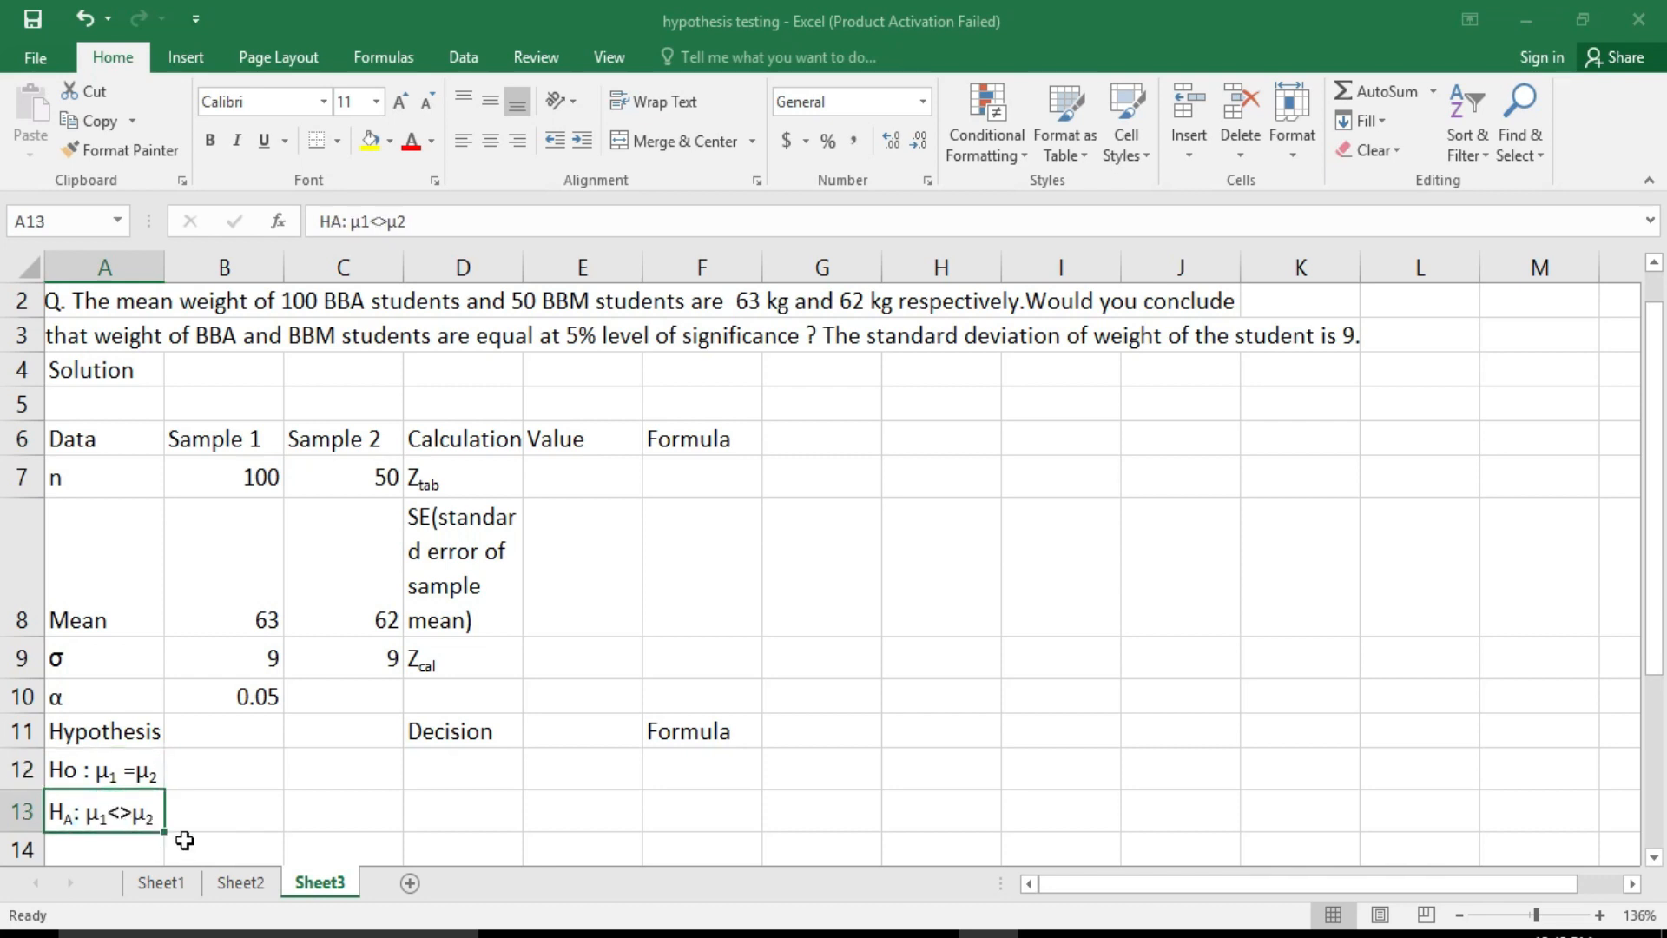
Calculate the tabulated Z value in E7 with the formula =ABS(NORMSINV(B10/2))
click(494, 482)
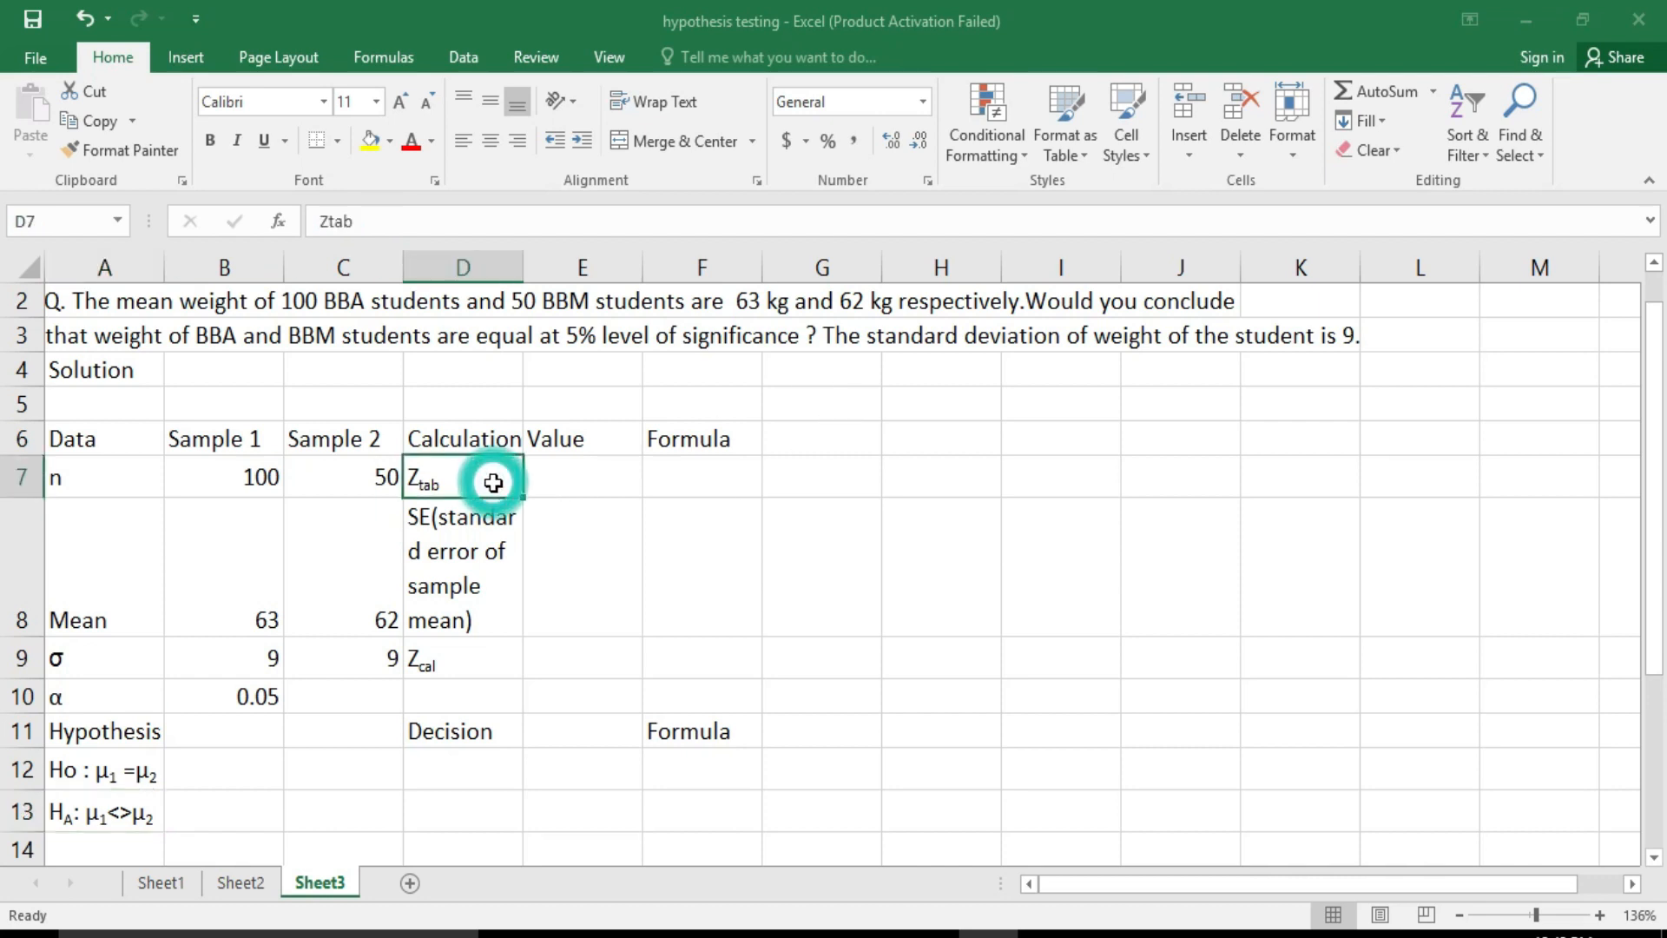
click(599, 478)
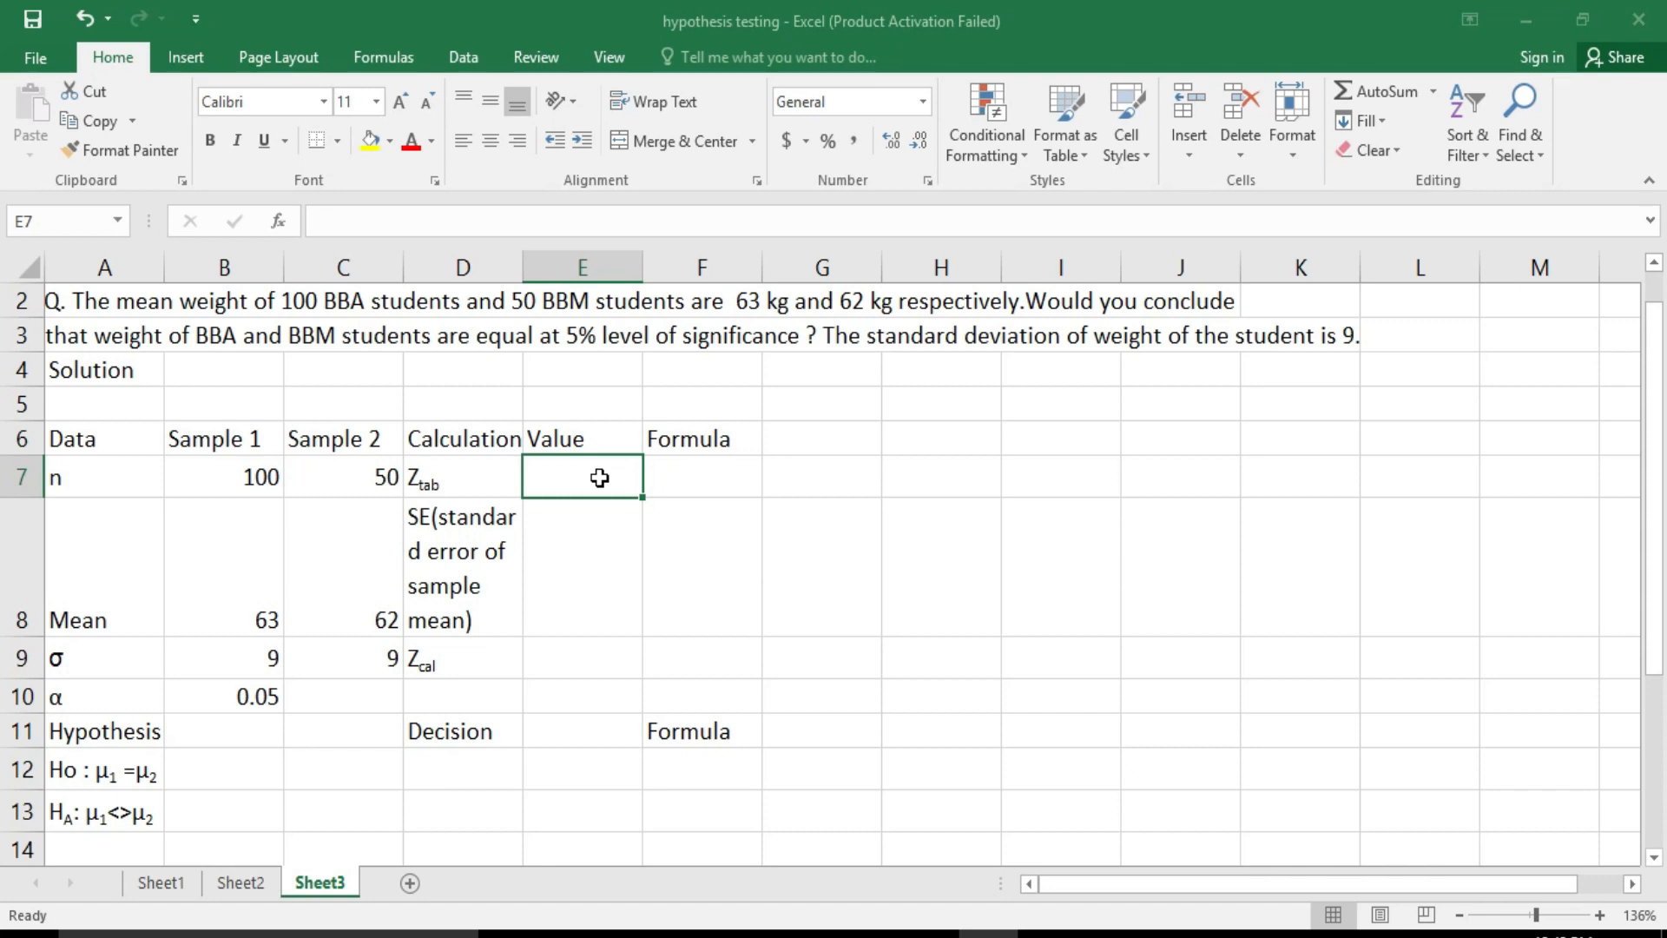
text(=)
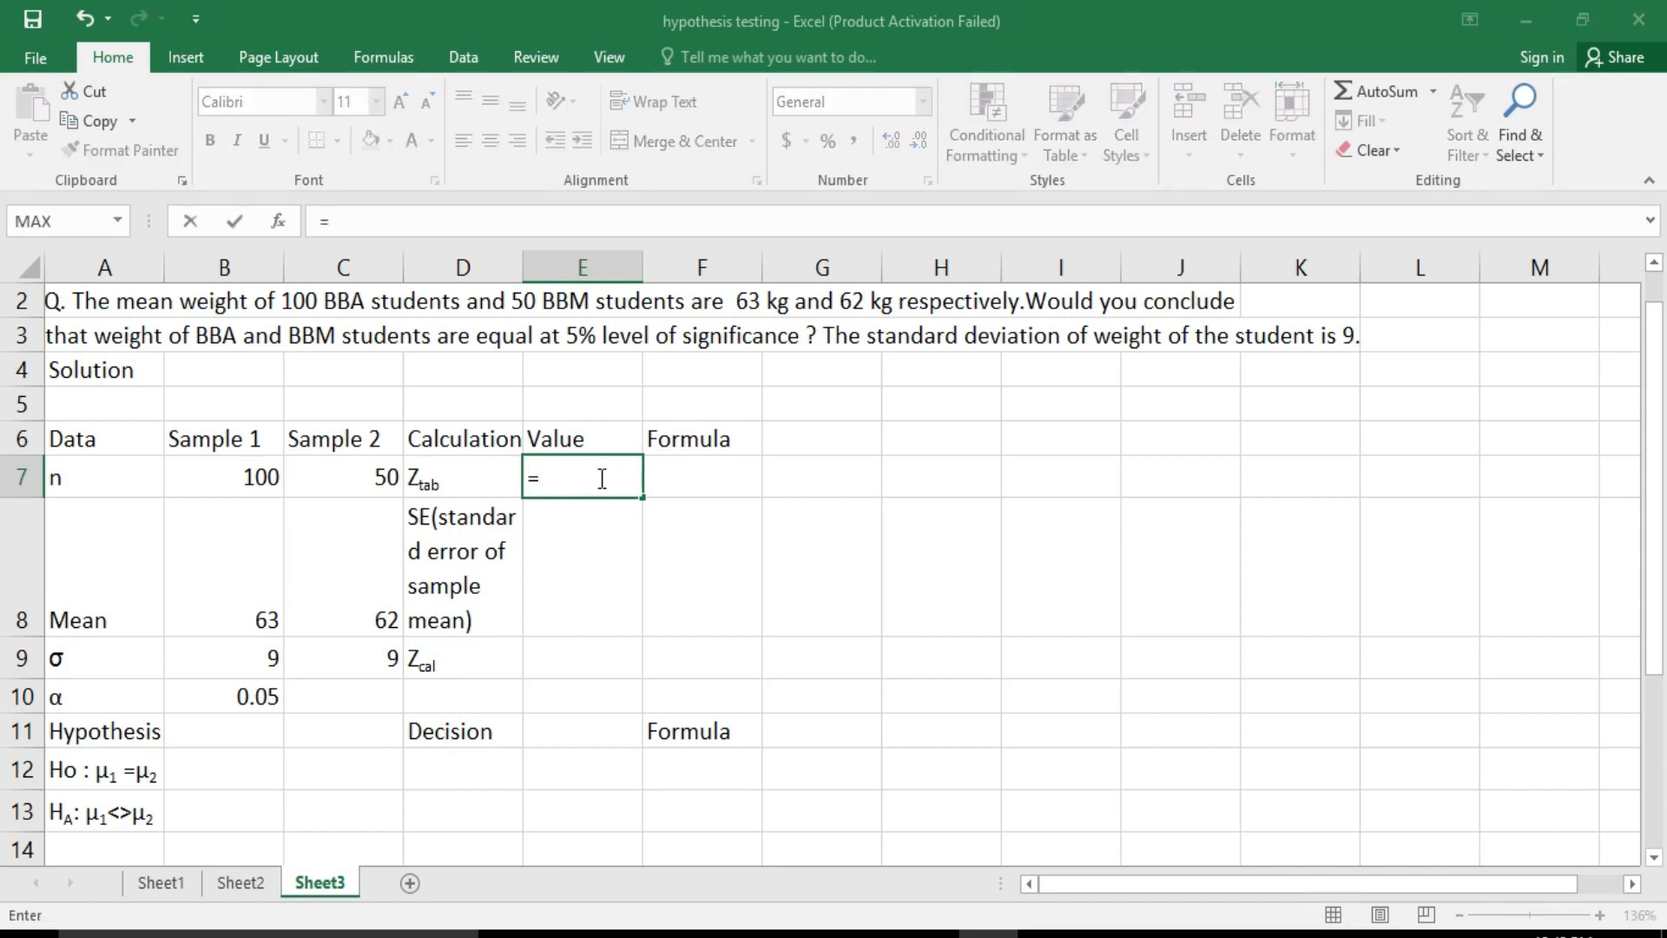
text(abs()
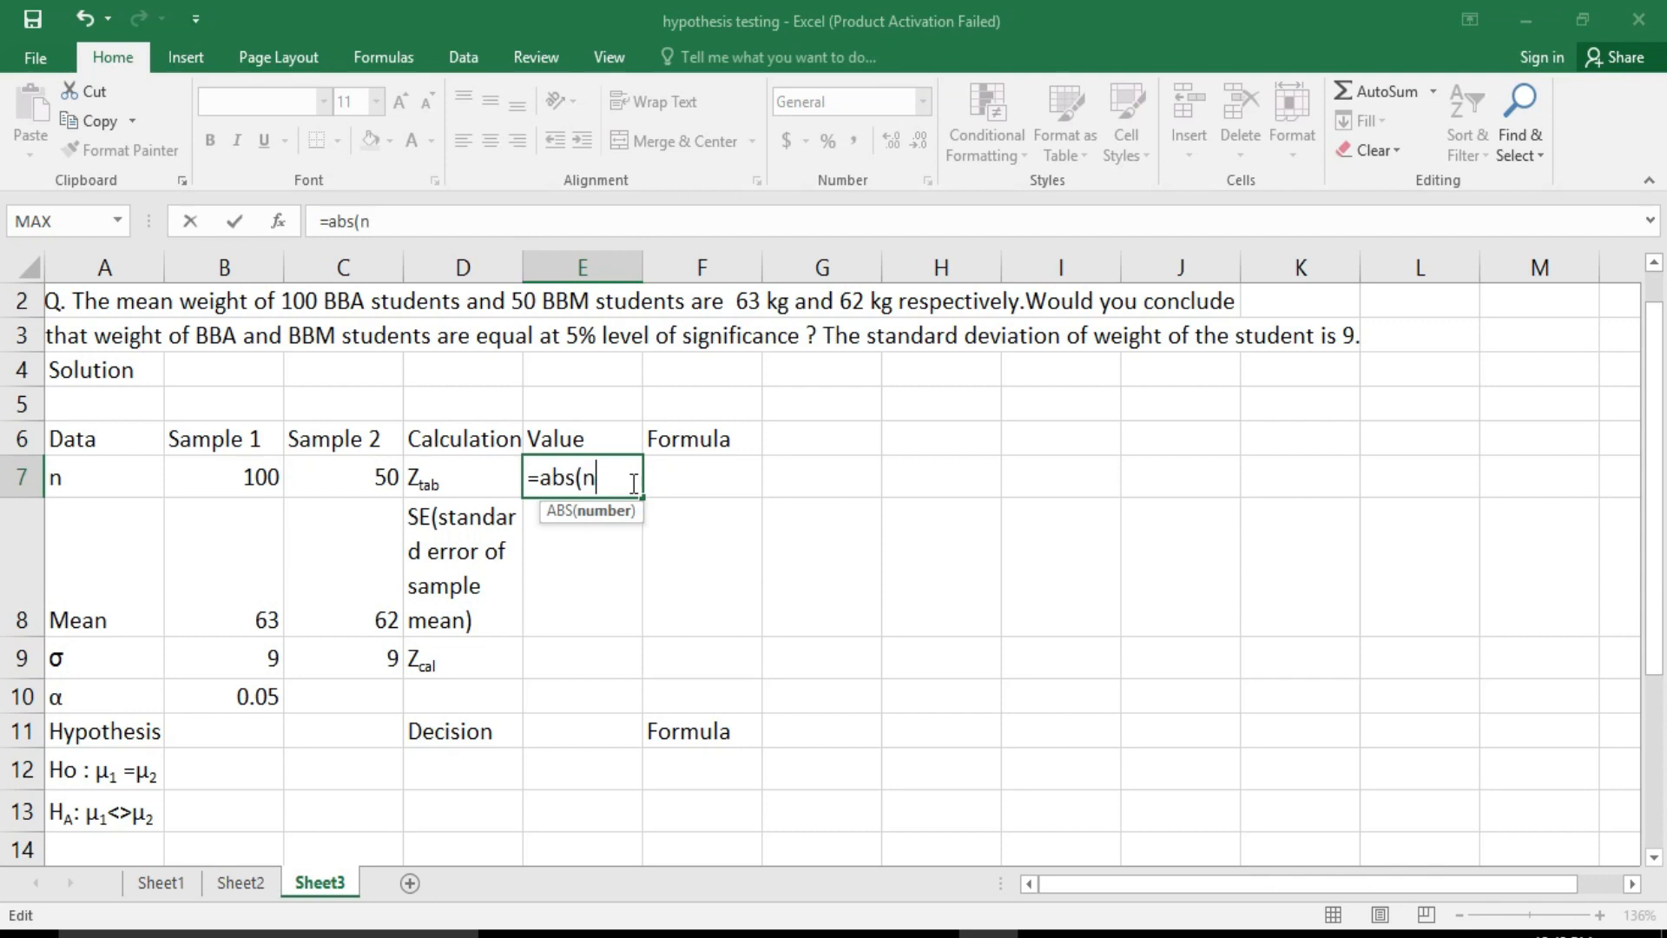
text(norm)
double_click(660, 691)
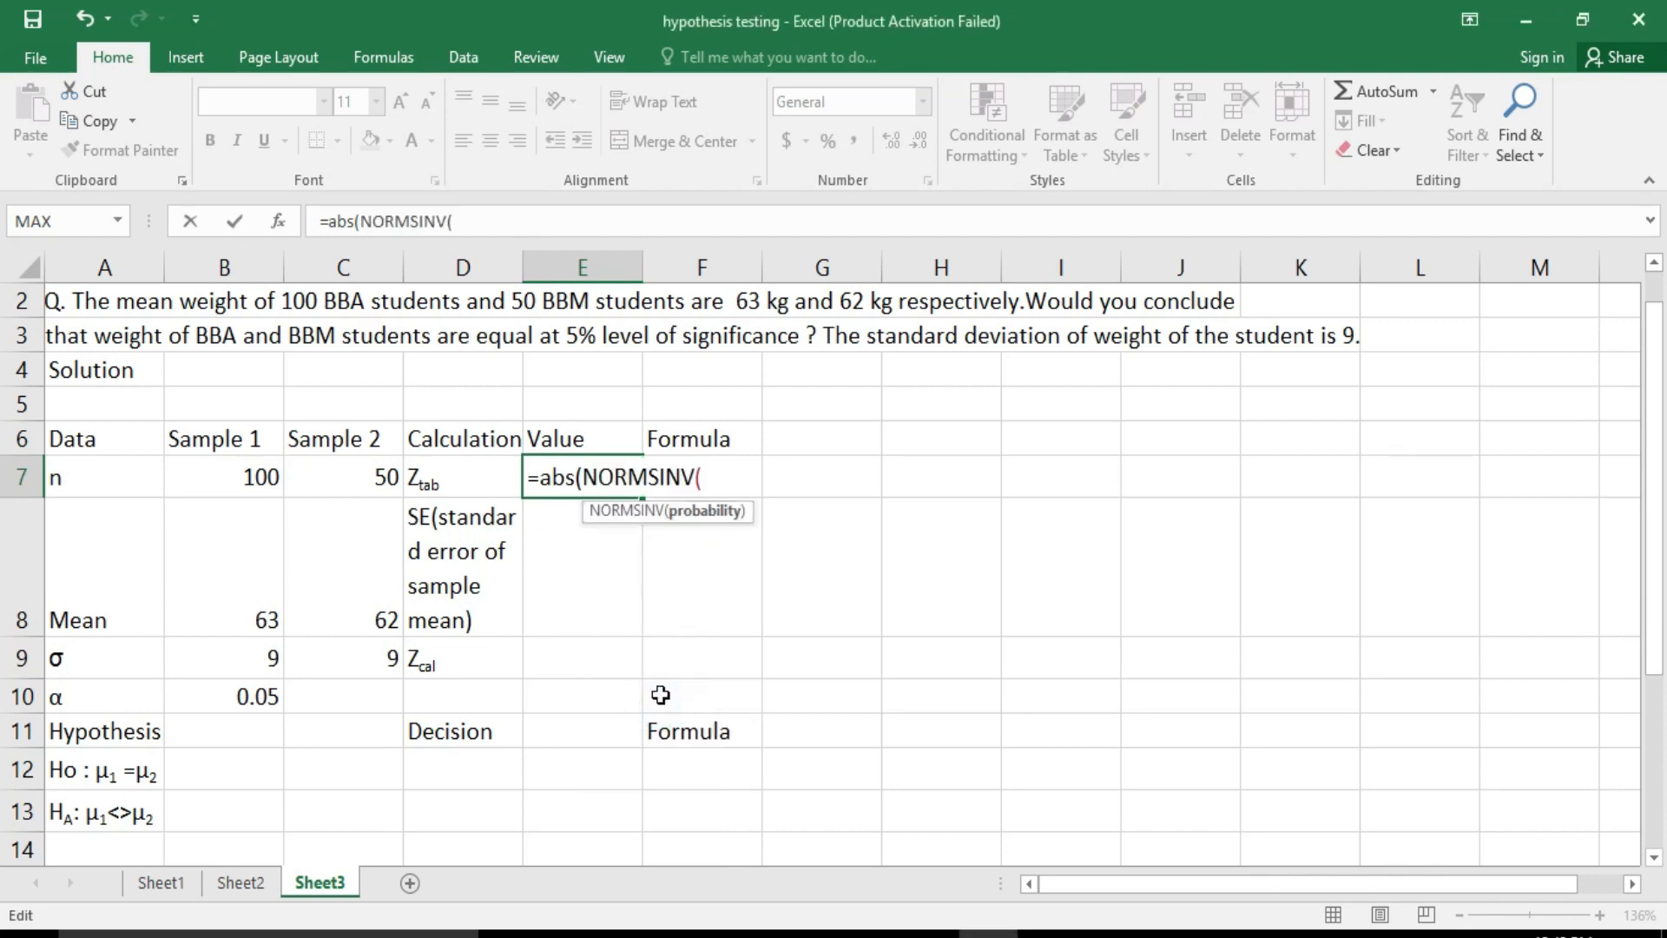
click(233, 706)
text(/2)
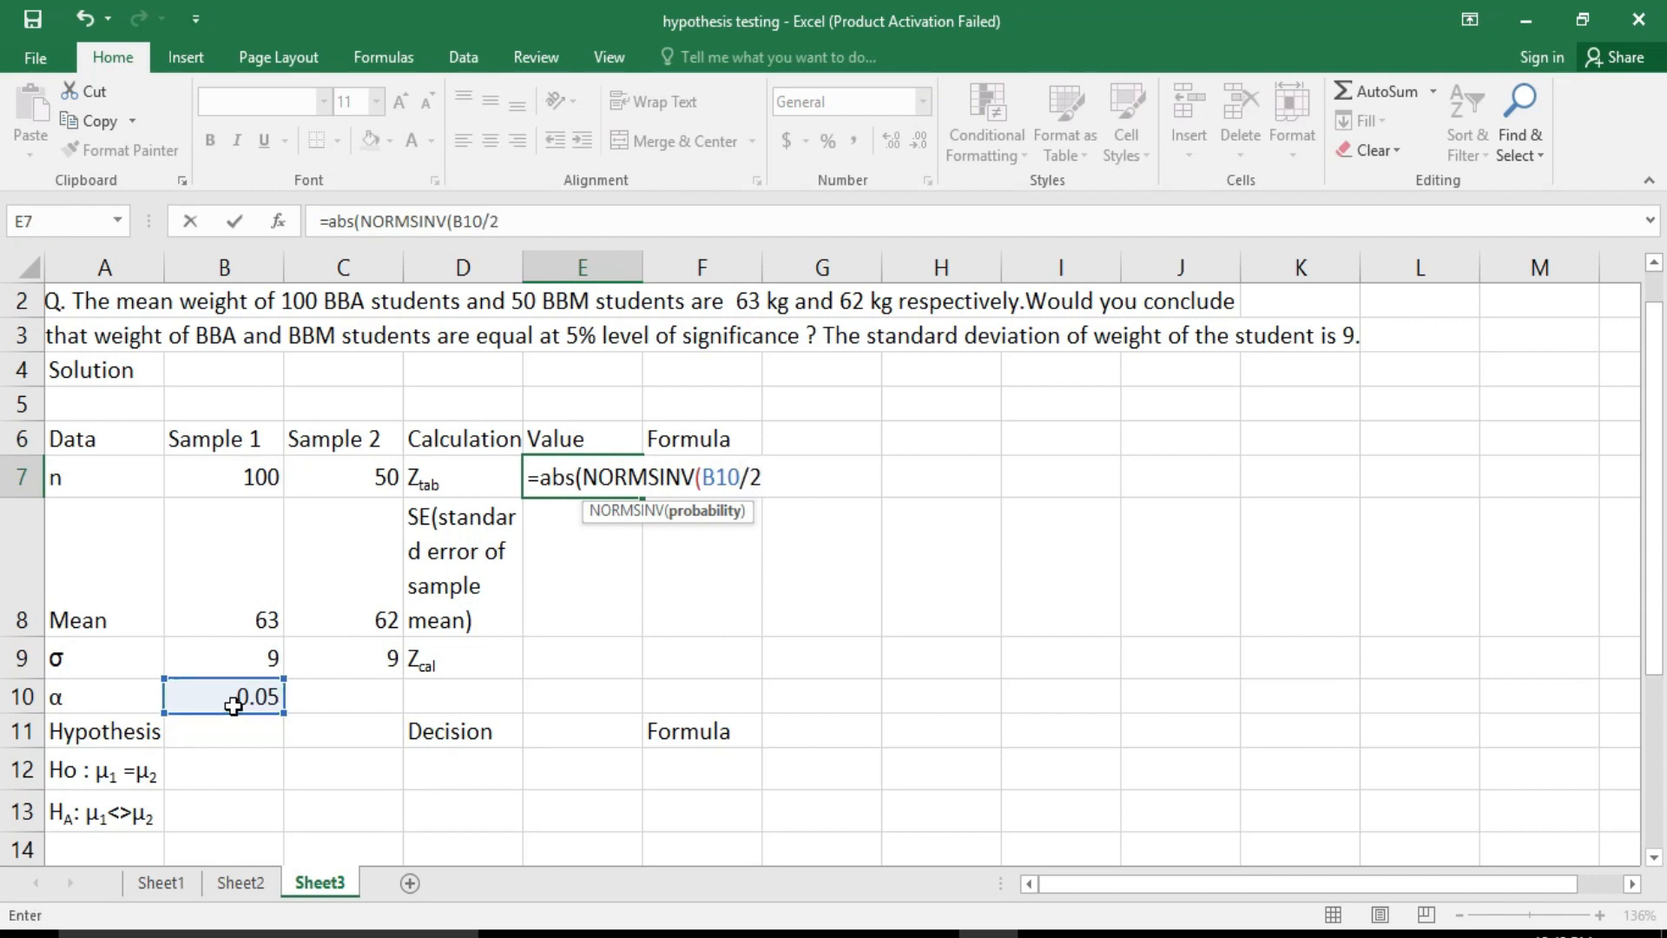
text()))
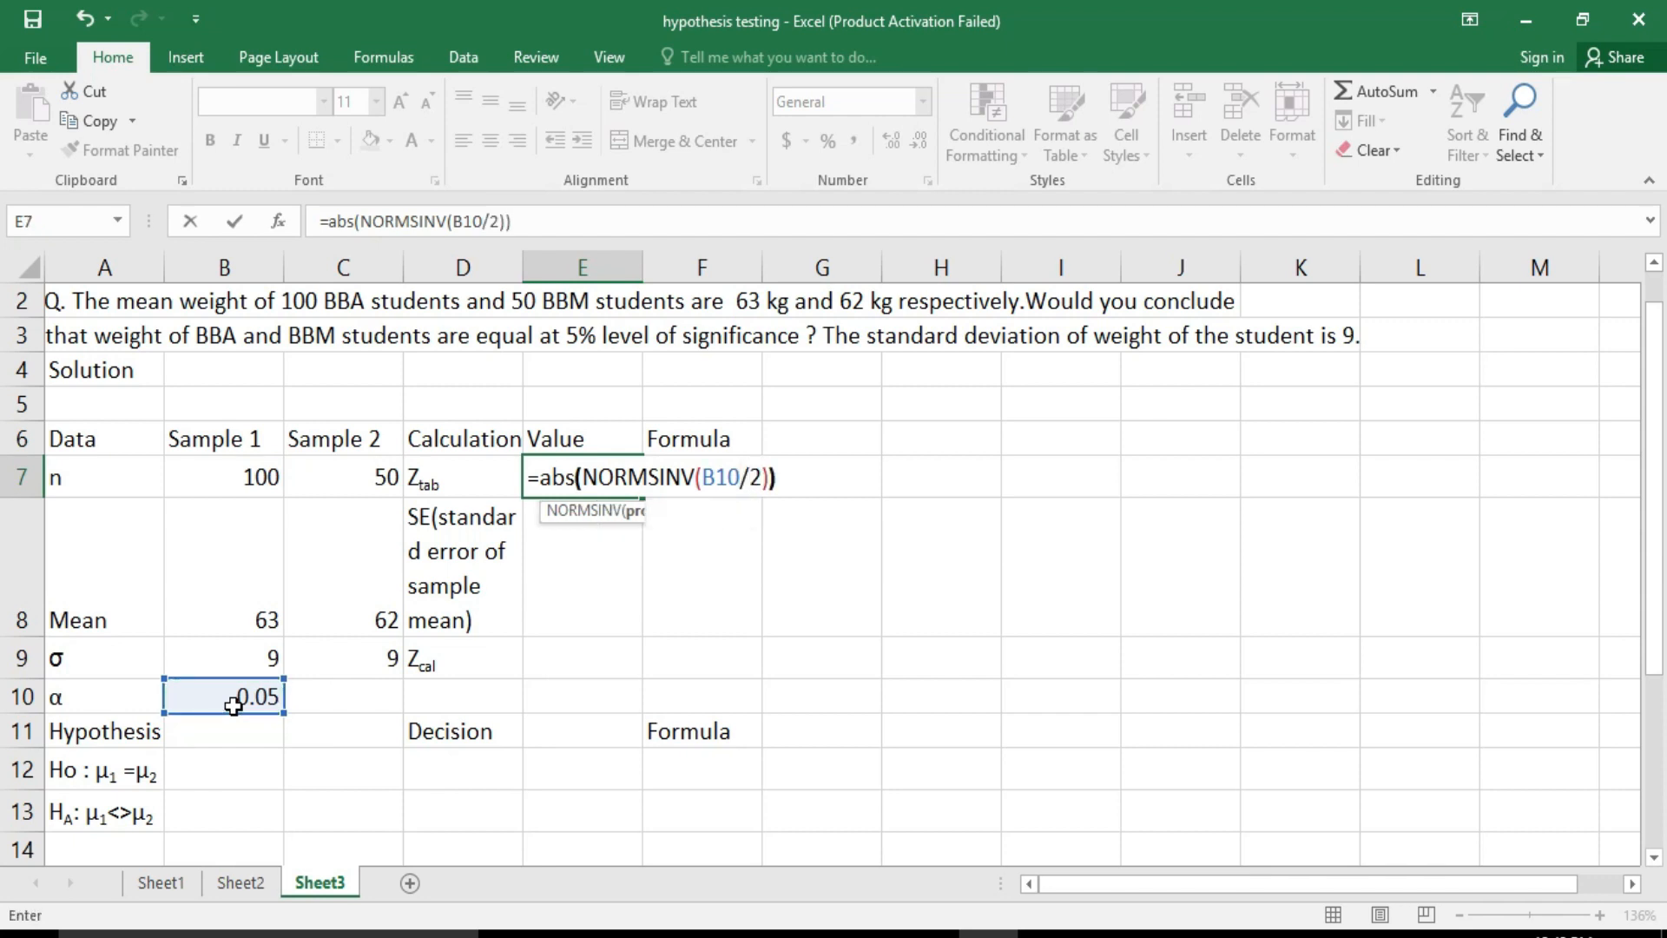
key(Return)
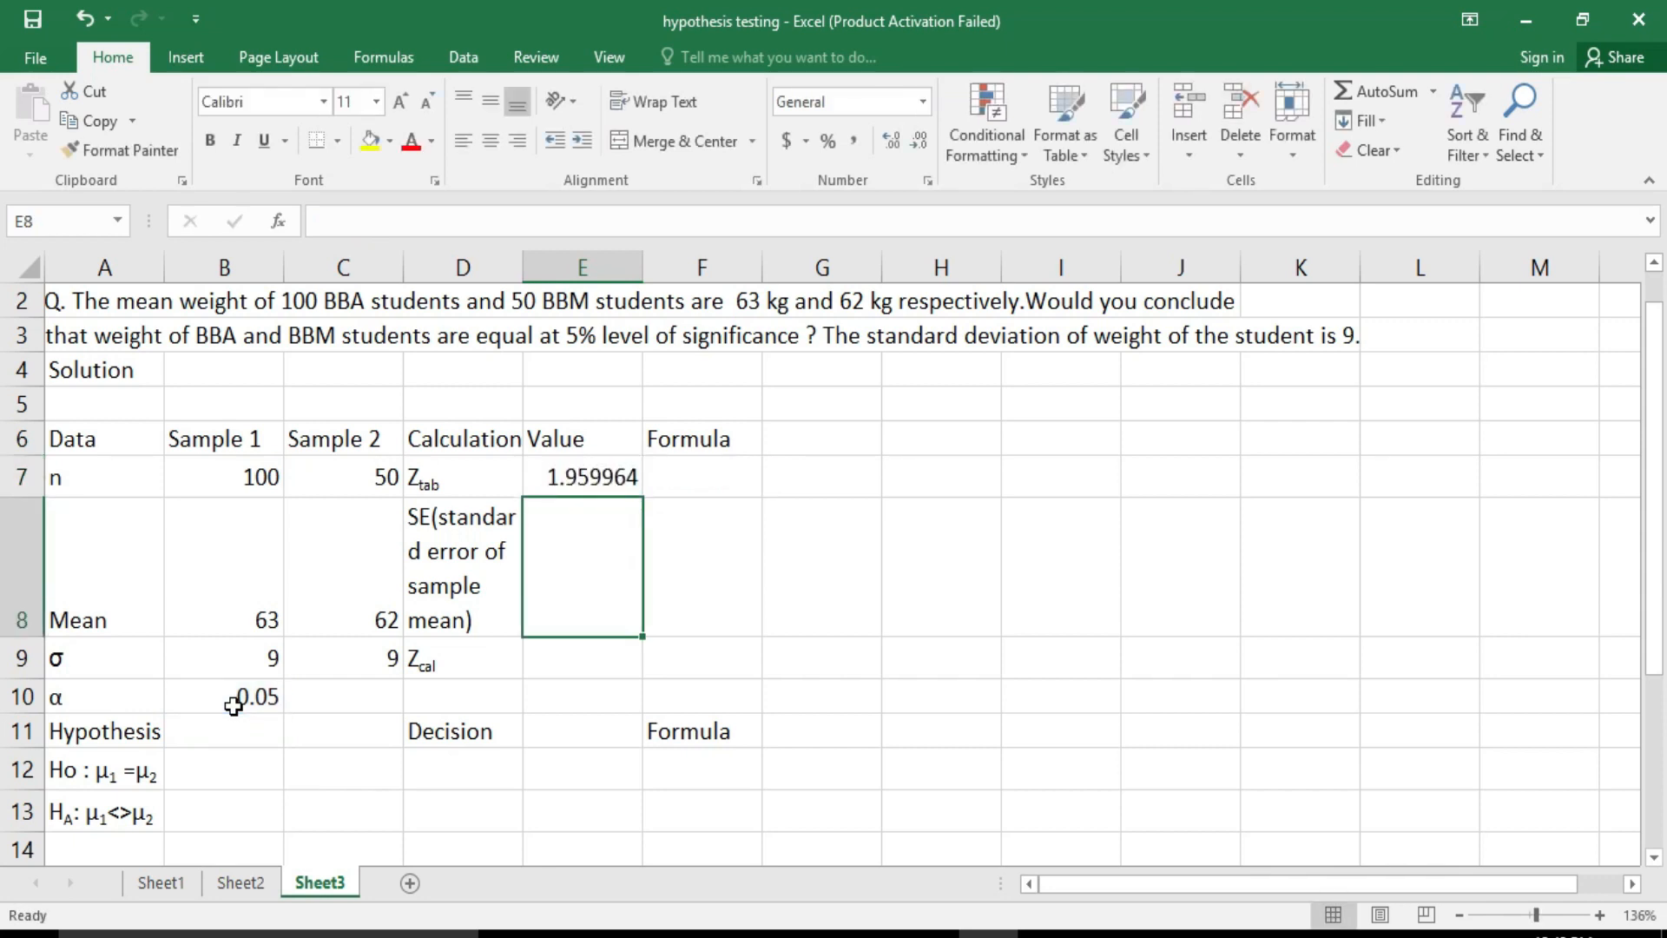
Copy the Ztab formula from E7 into F7 as plain text, preceded by an apostrophe: '=ABS(NORMSINV(B10/2))
click(601, 476)
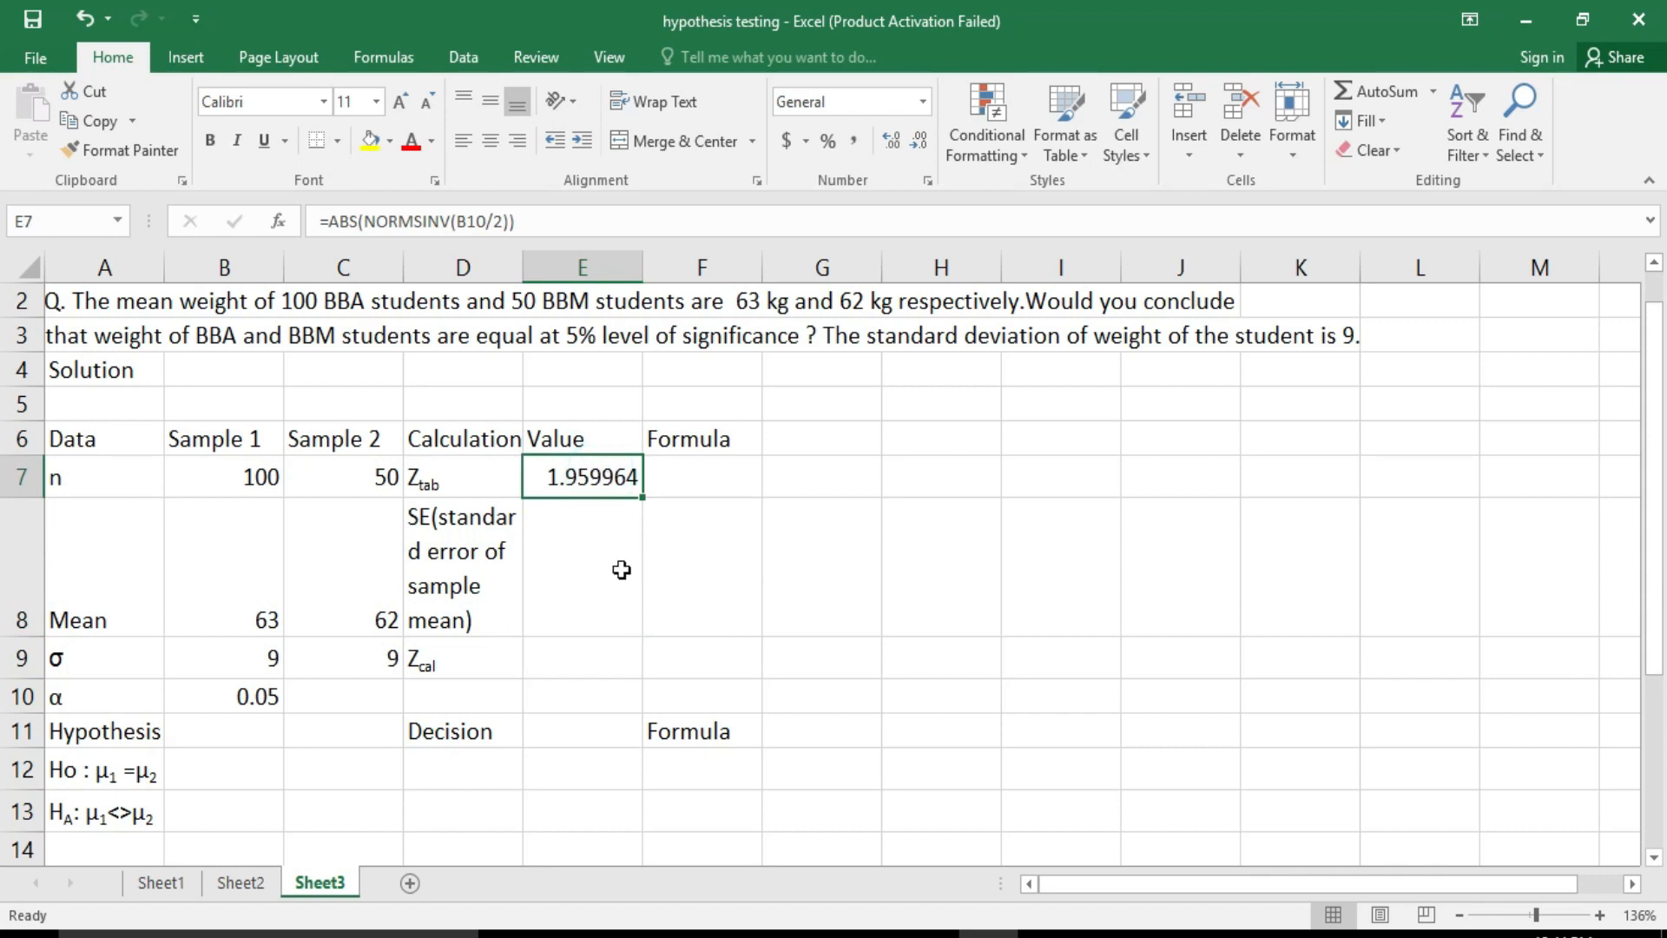
drag(525, 222, 339, 213)
key(ctrl+c)
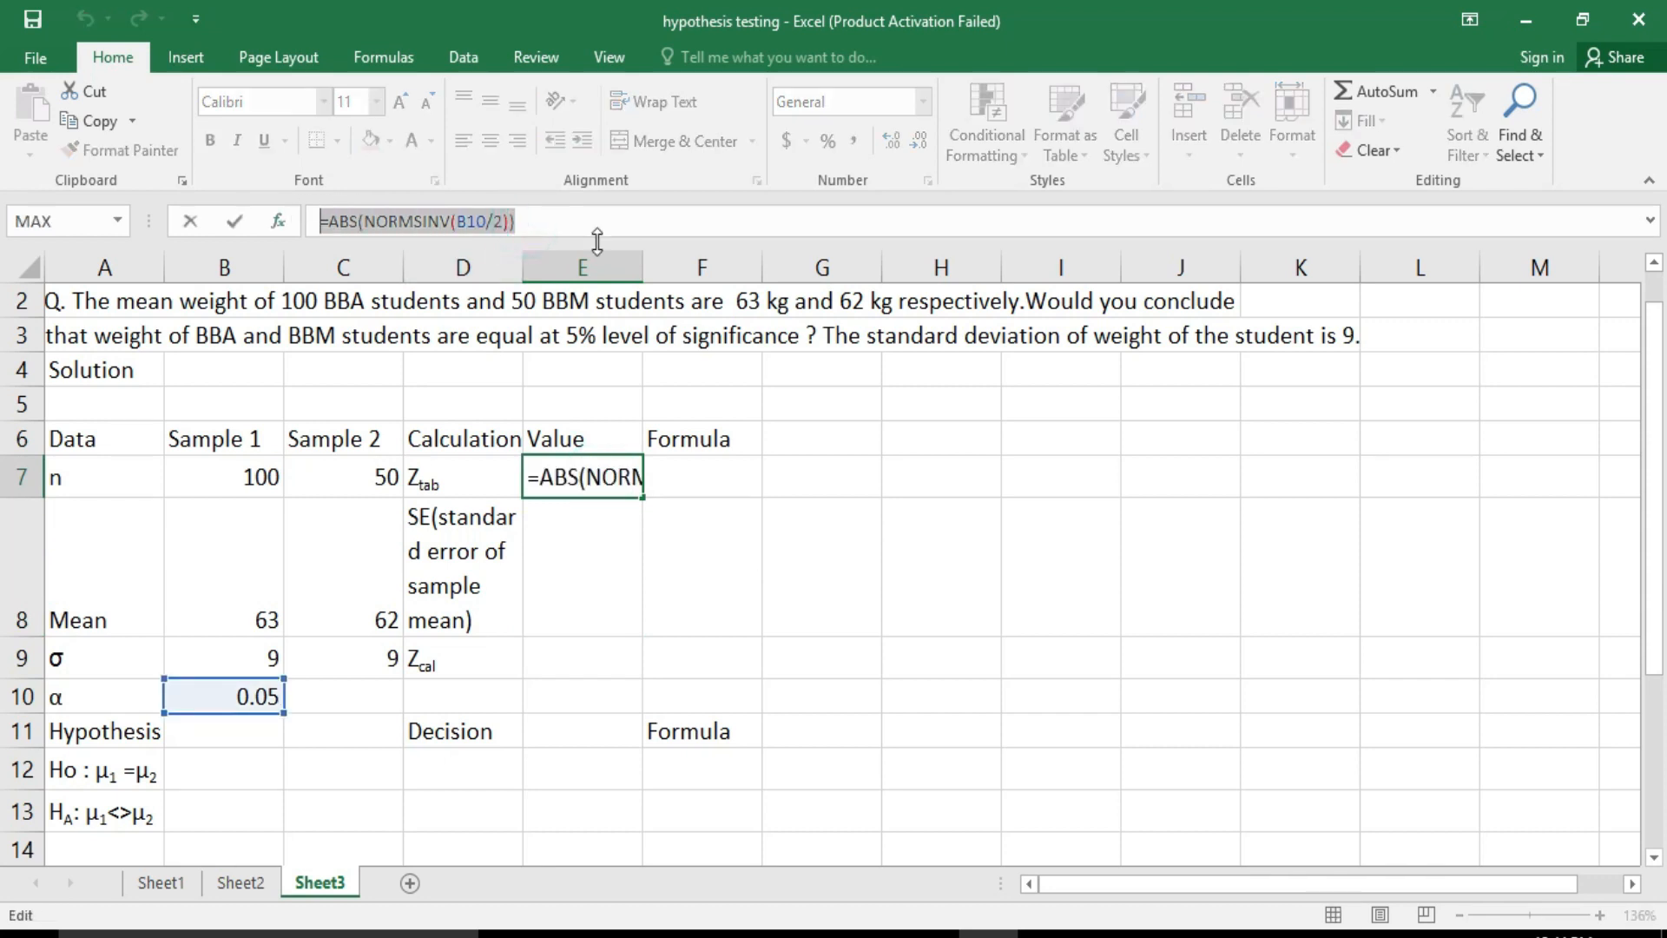
click(232, 222)
click(692, 479)
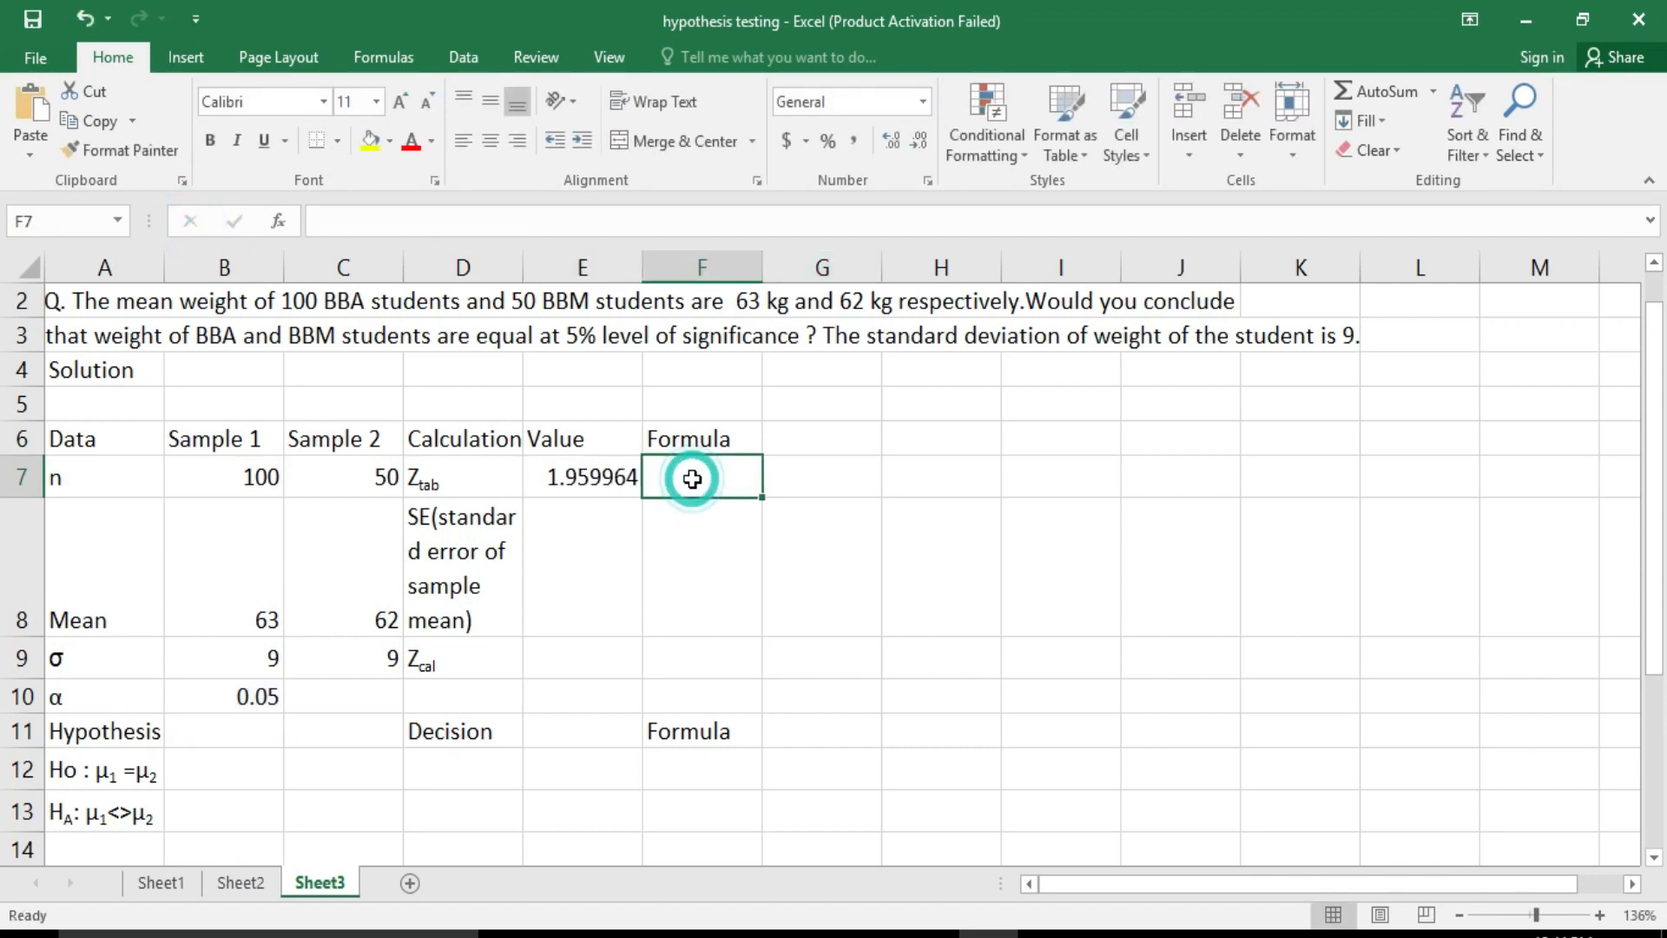
text(')
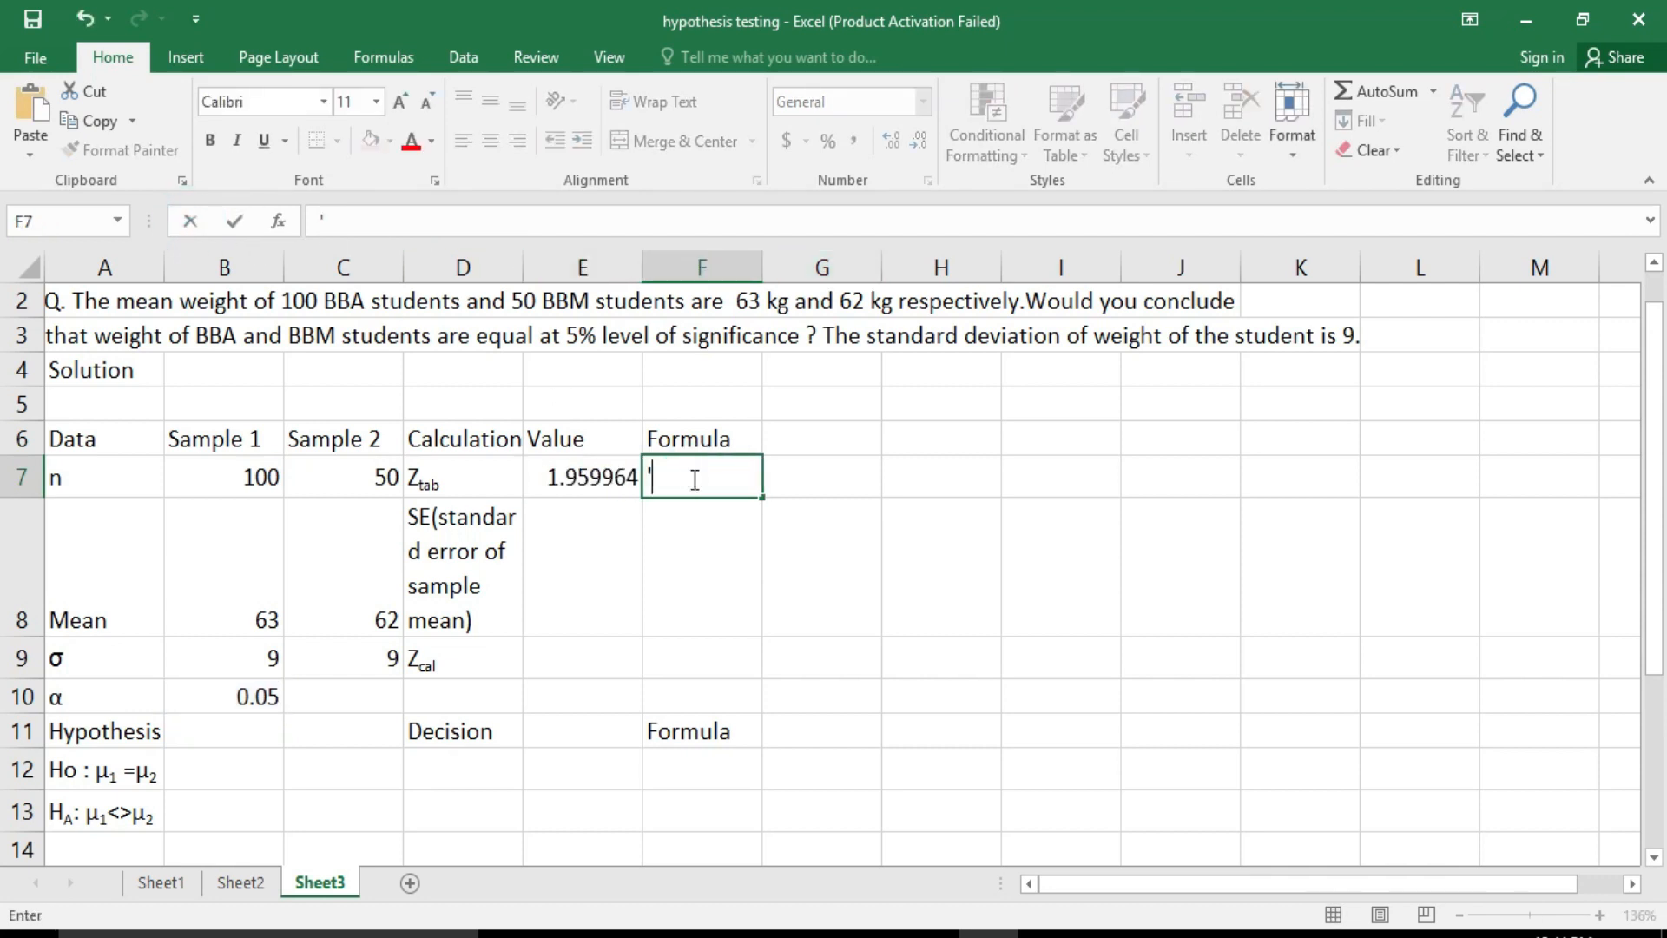
key(ctrl+v)
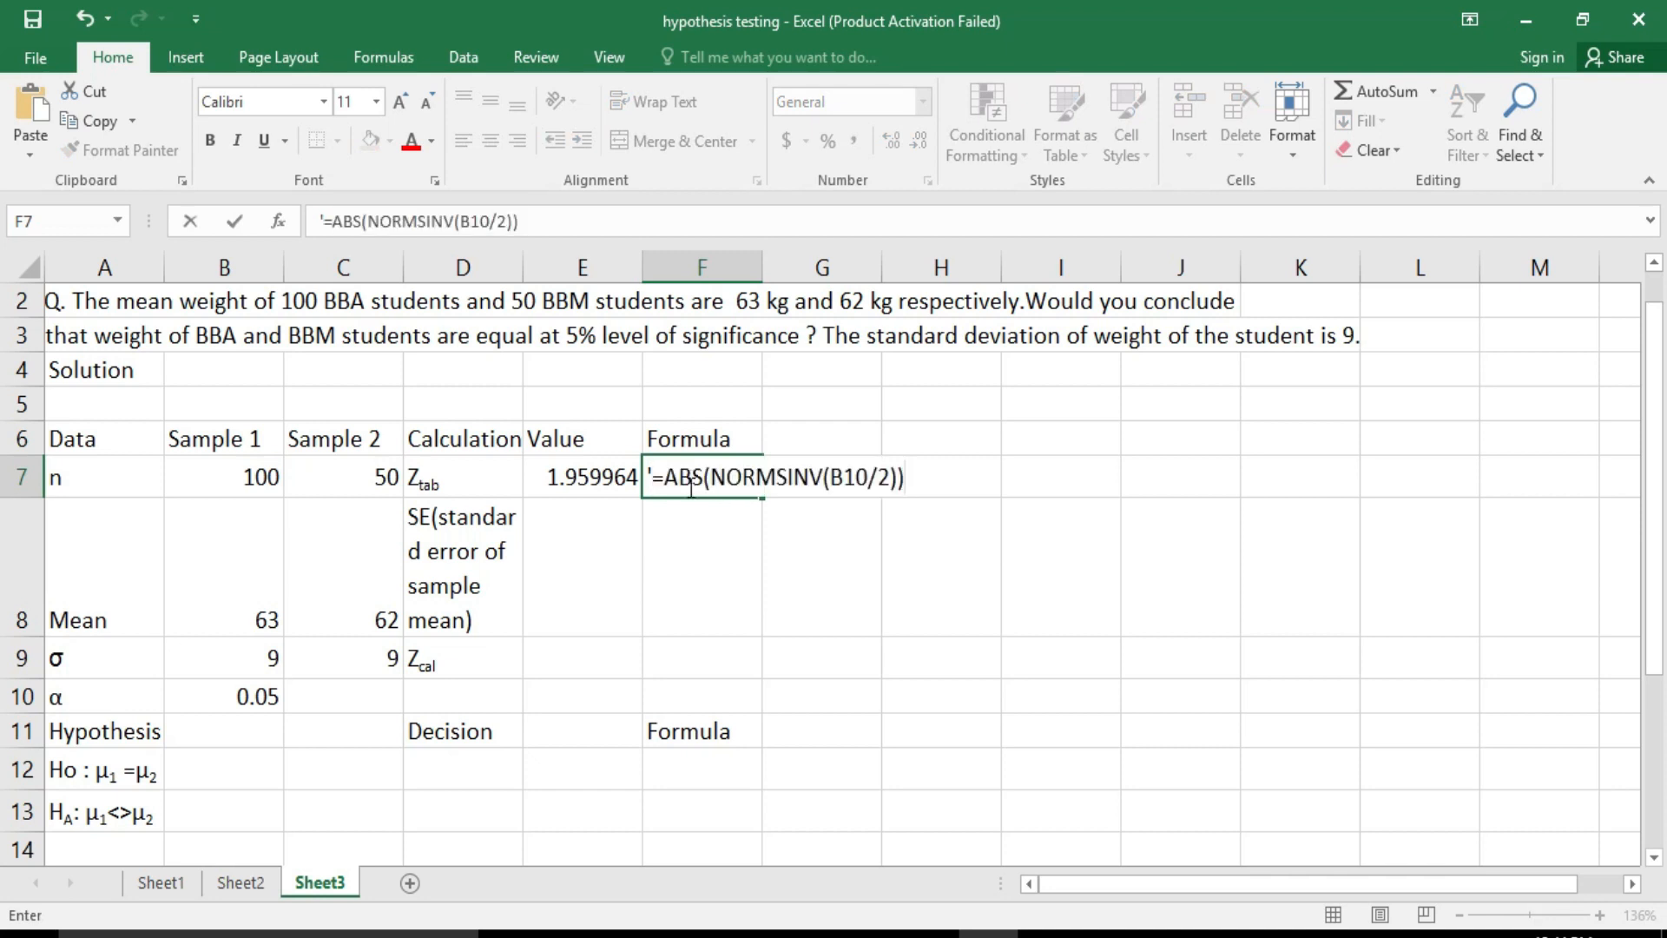
Calculate the standard error of the sample mean in E8 with the formula =SQRT(B9^2*(1/B7+1/C7))
click(595, 526)
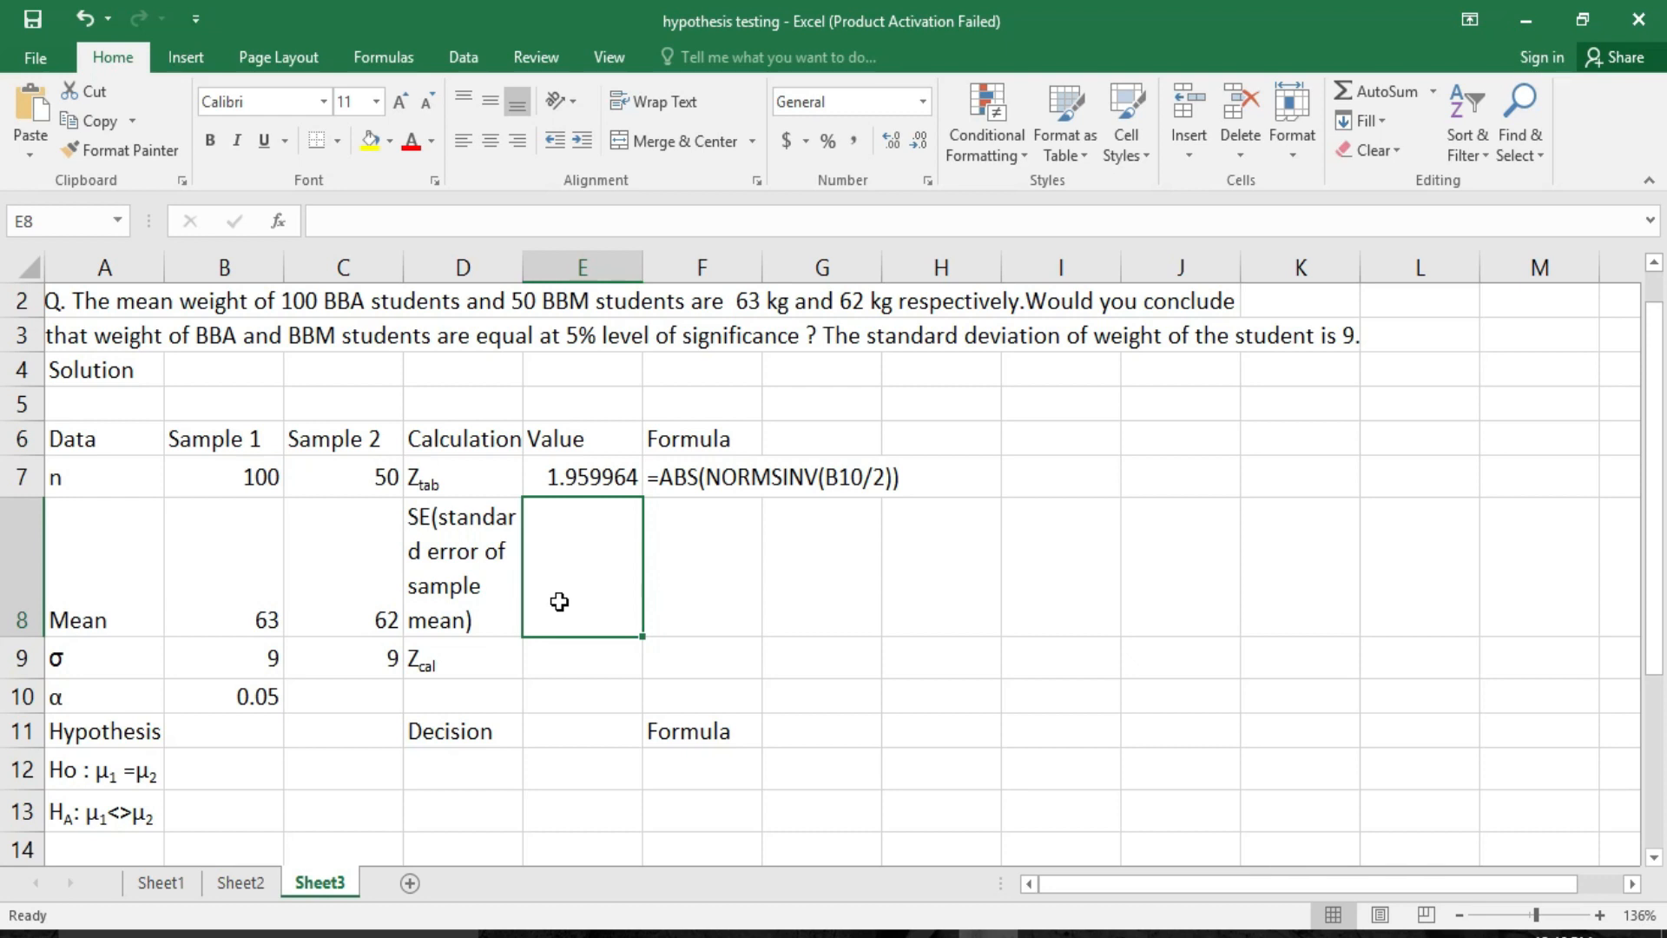
text(=sqrt)
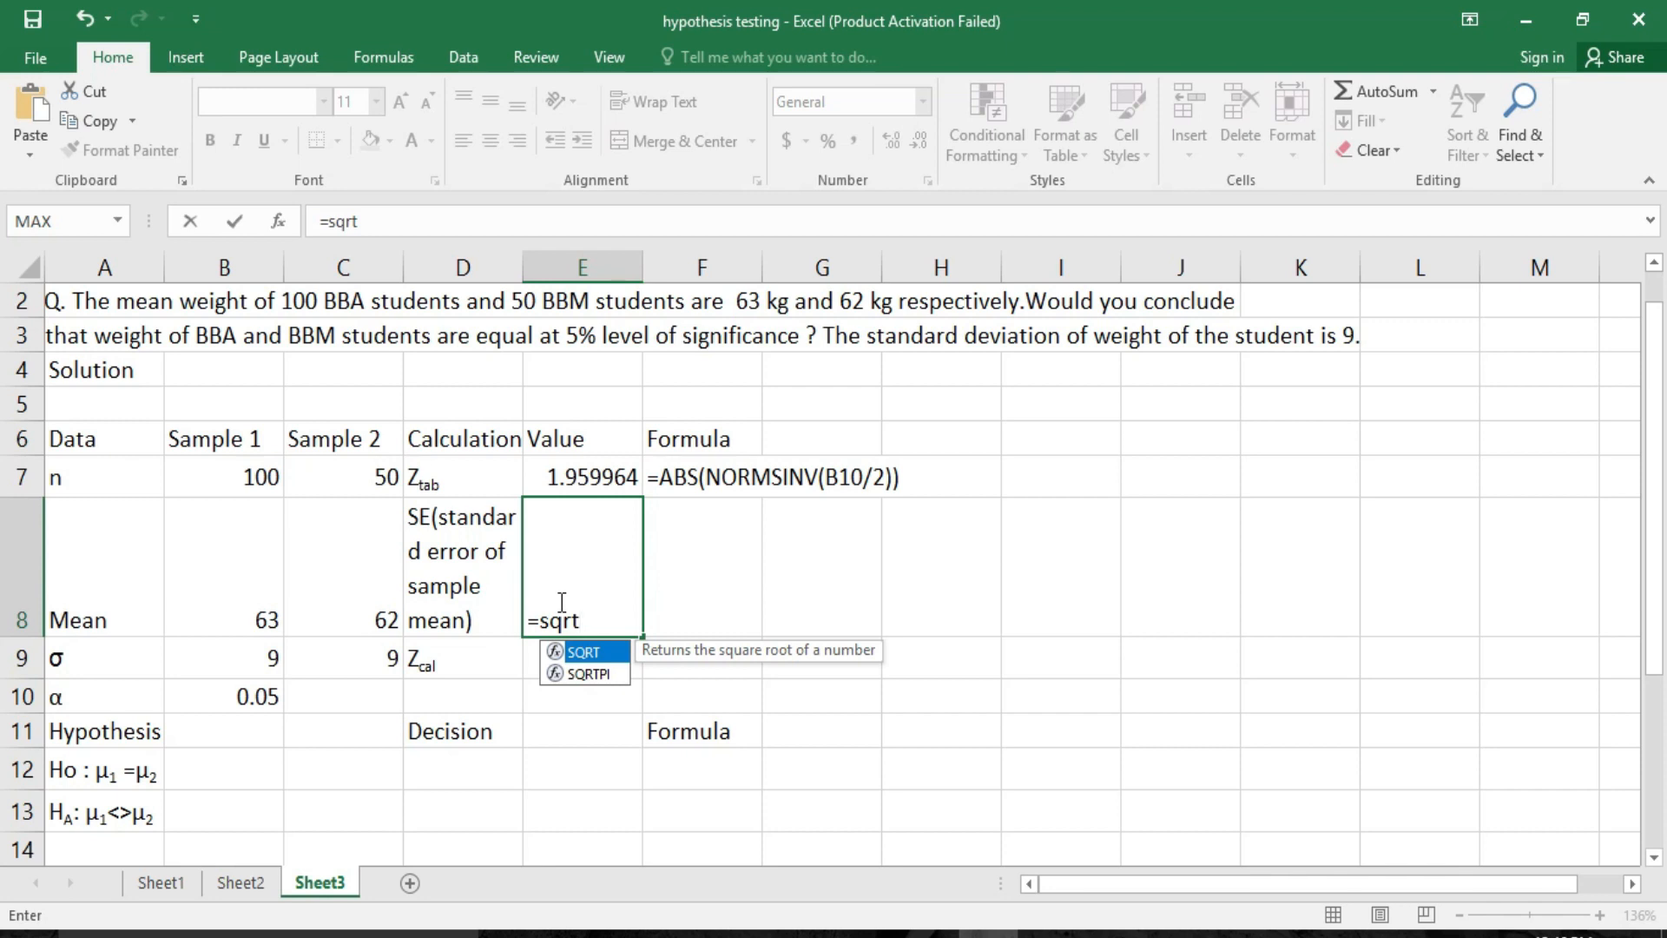
text(()
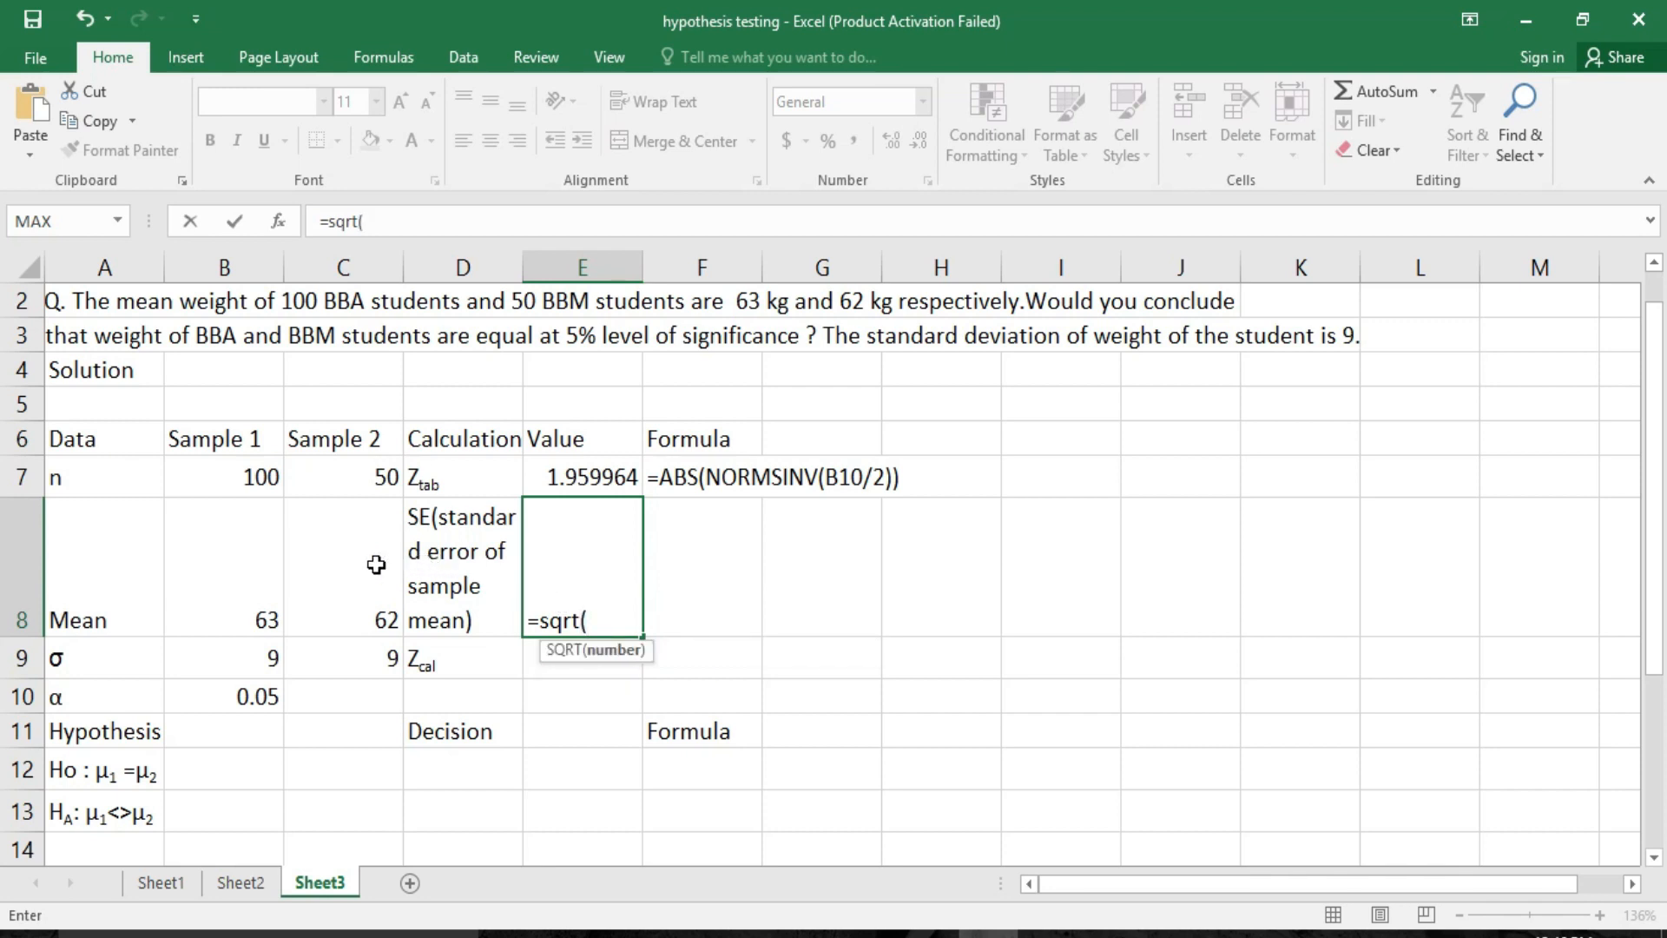
click(277, 658)
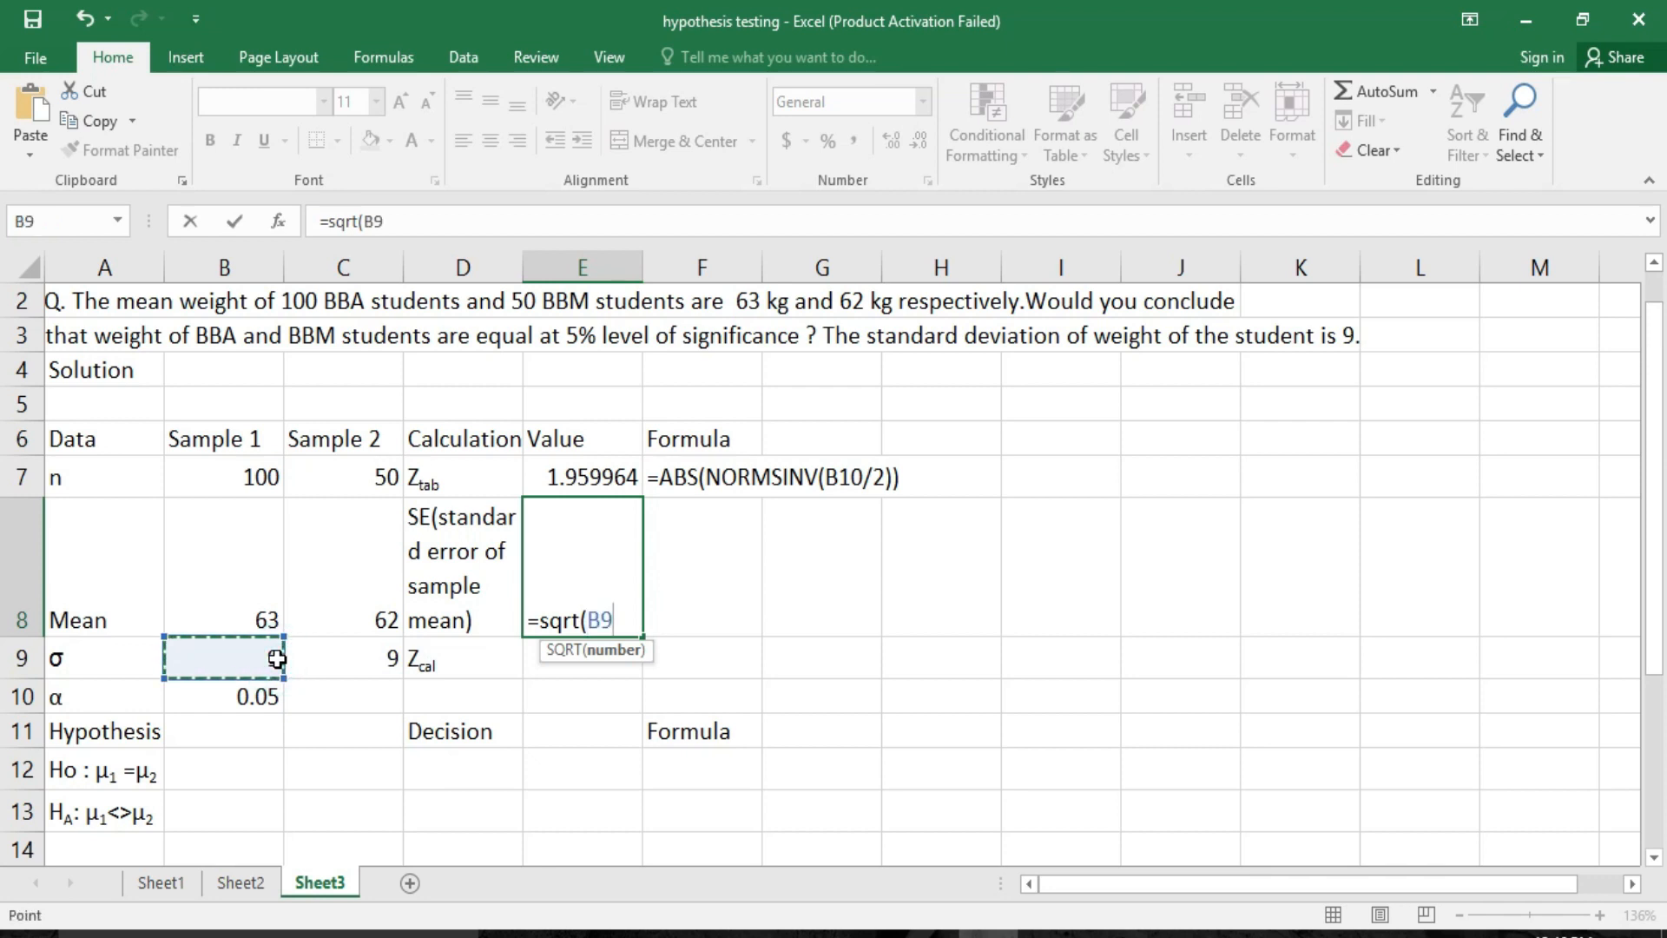
text(^2)
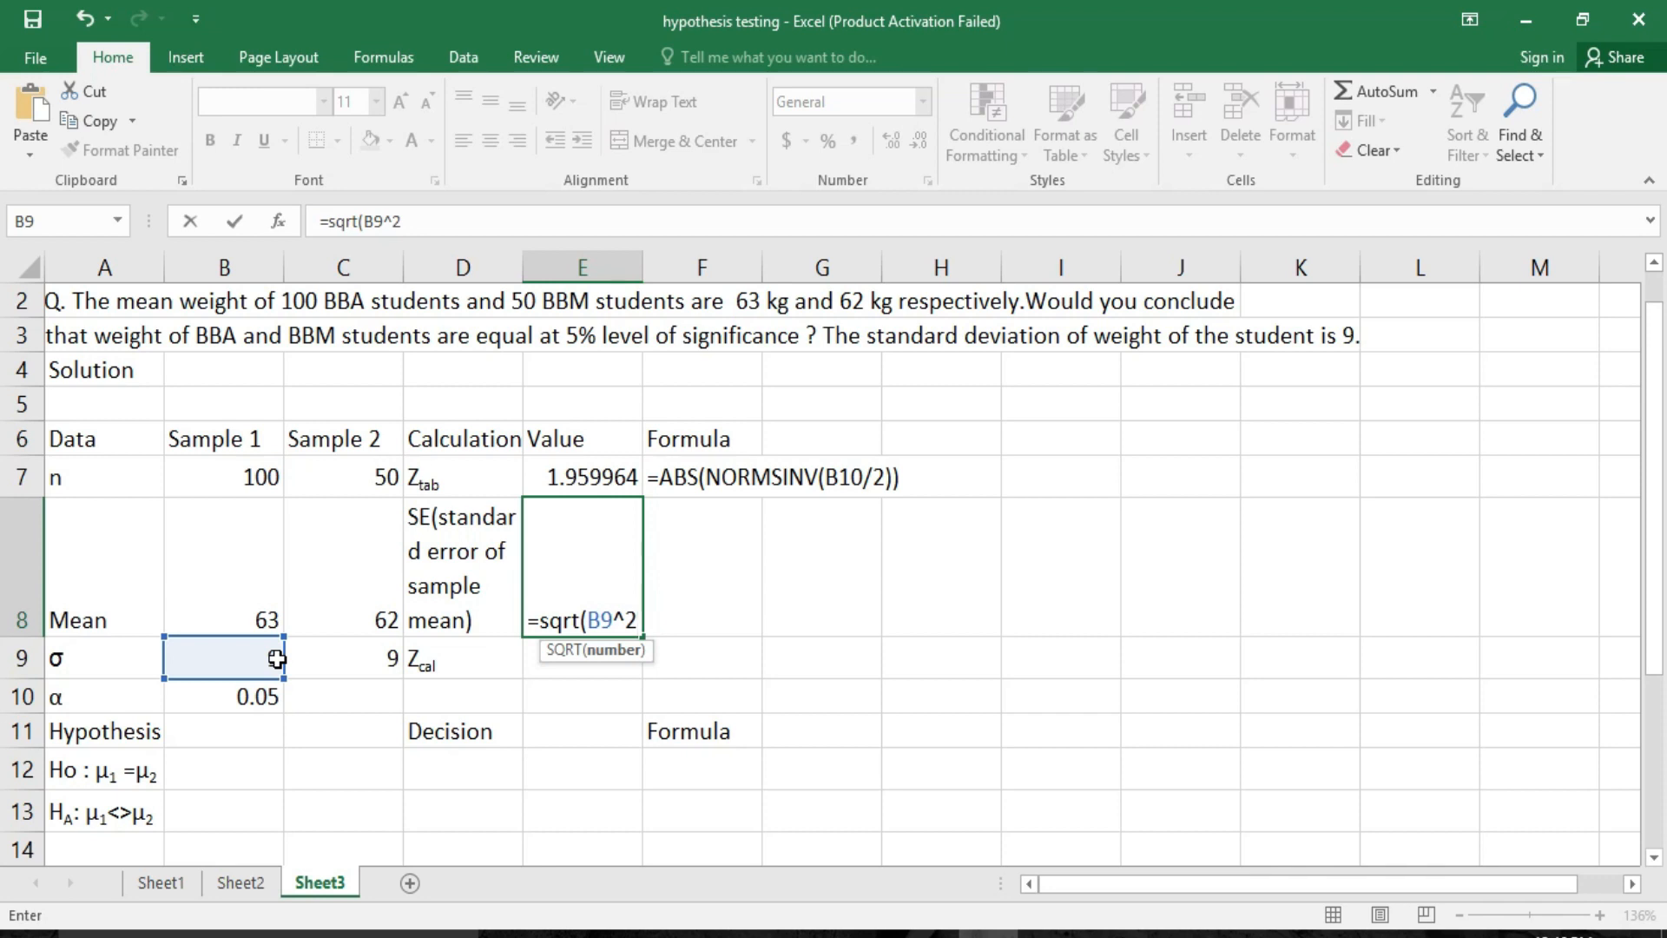
text(*(1/)
click(253, 482)
text(+1/)
click(373, 478)
text()))
key(Return)
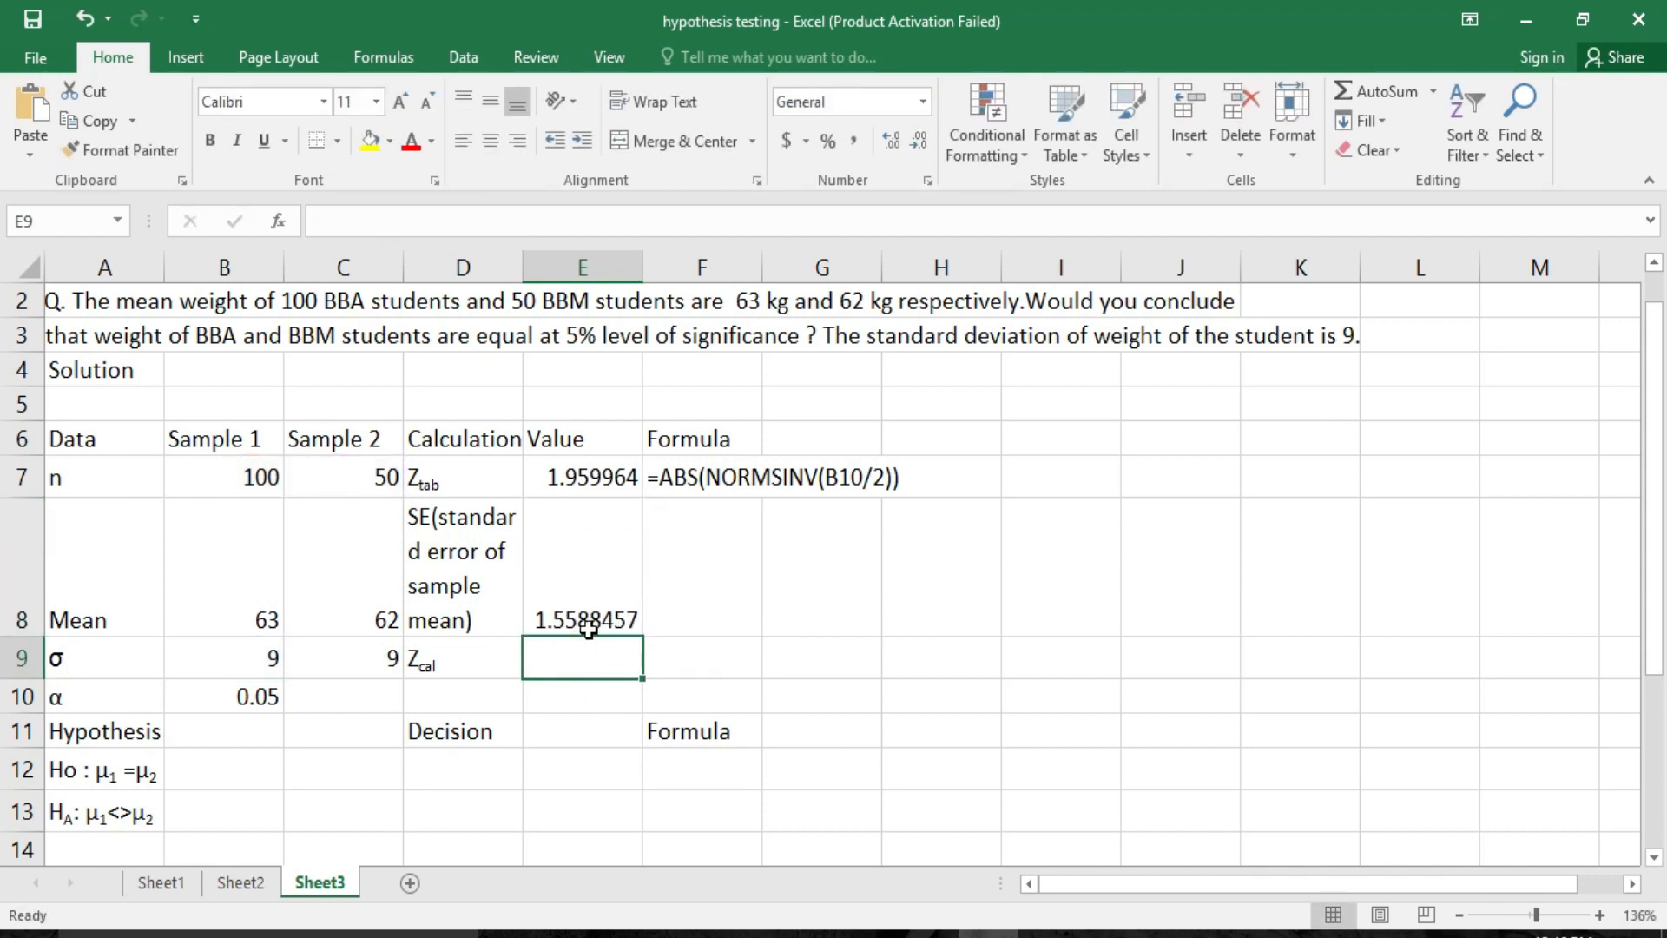
Copy the standard error formula from E8 into F8 as plain text, preceded by an apostrophe: '=SQRT(B9^2*(1/B7+1/C7))
click(584, 601)
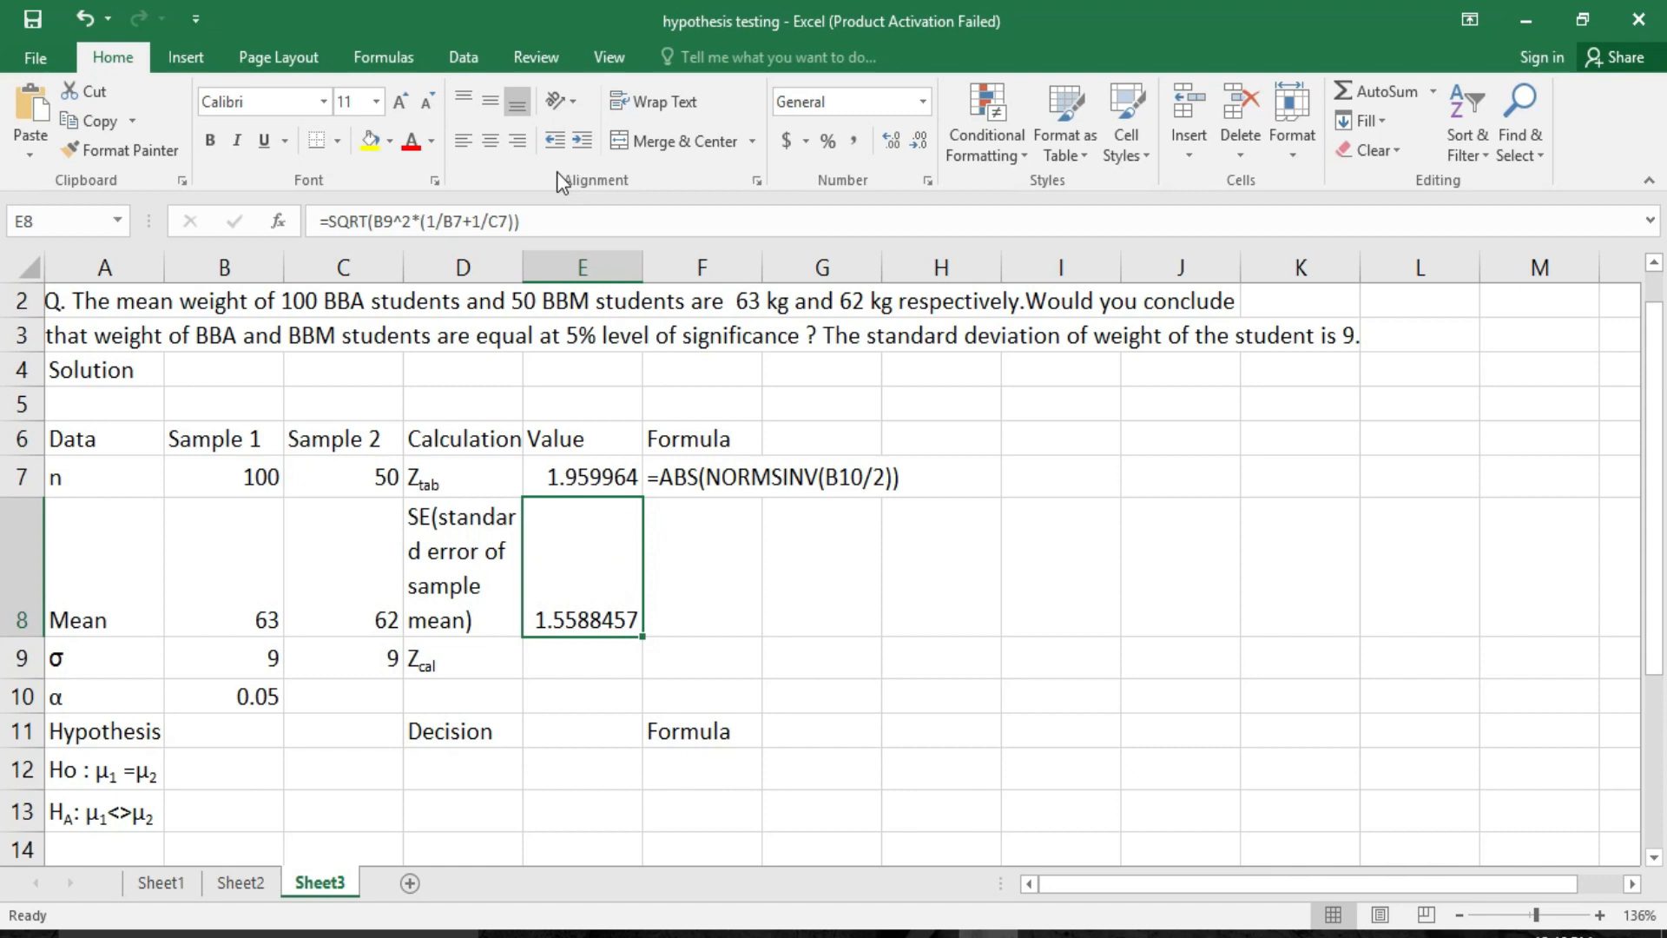
click(519, 222)
drag(484, 223, 320, 223)
key(ctrl+c)
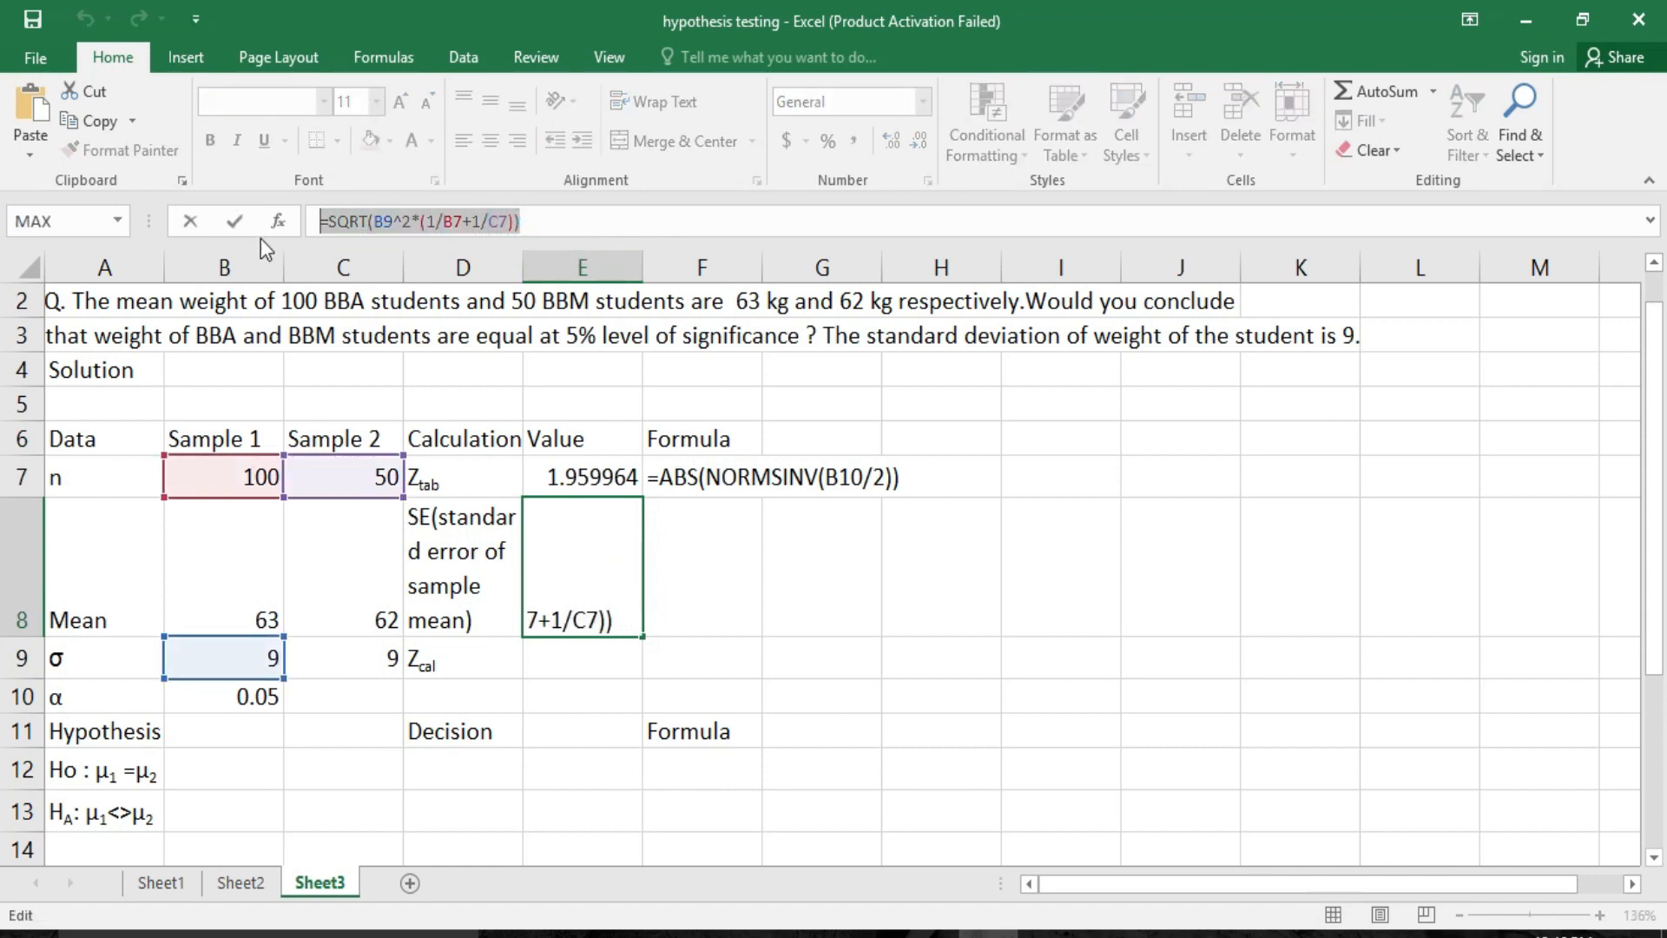
click(189, 222)
double_click(676, 594)
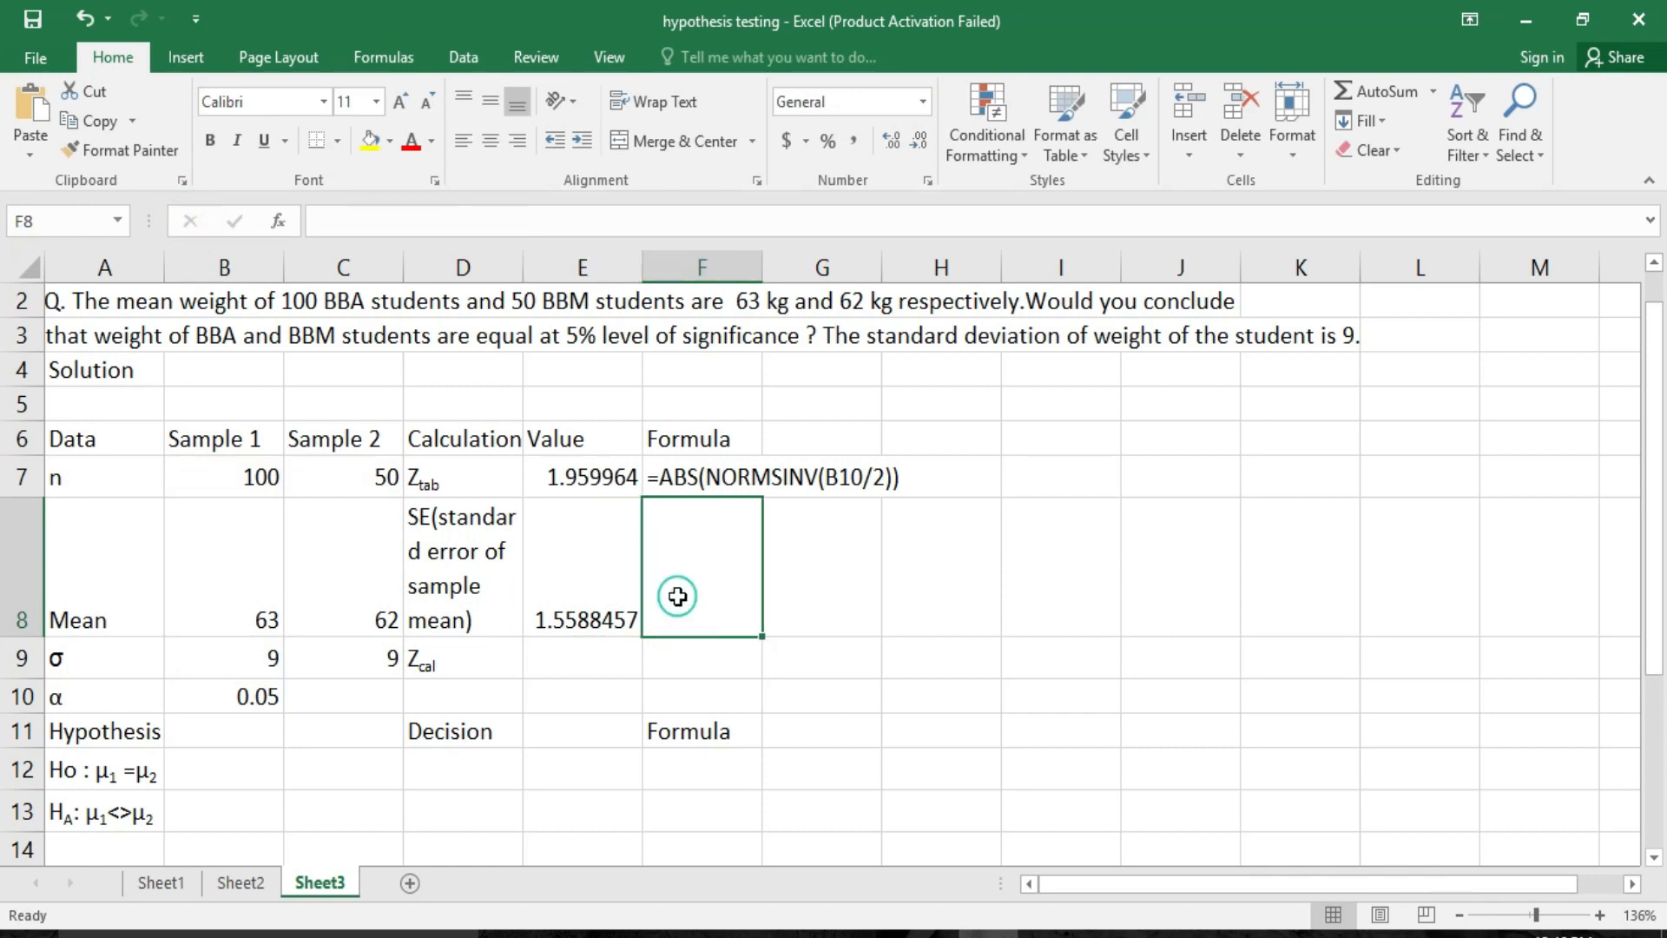
text(')
key(ctrl+v)
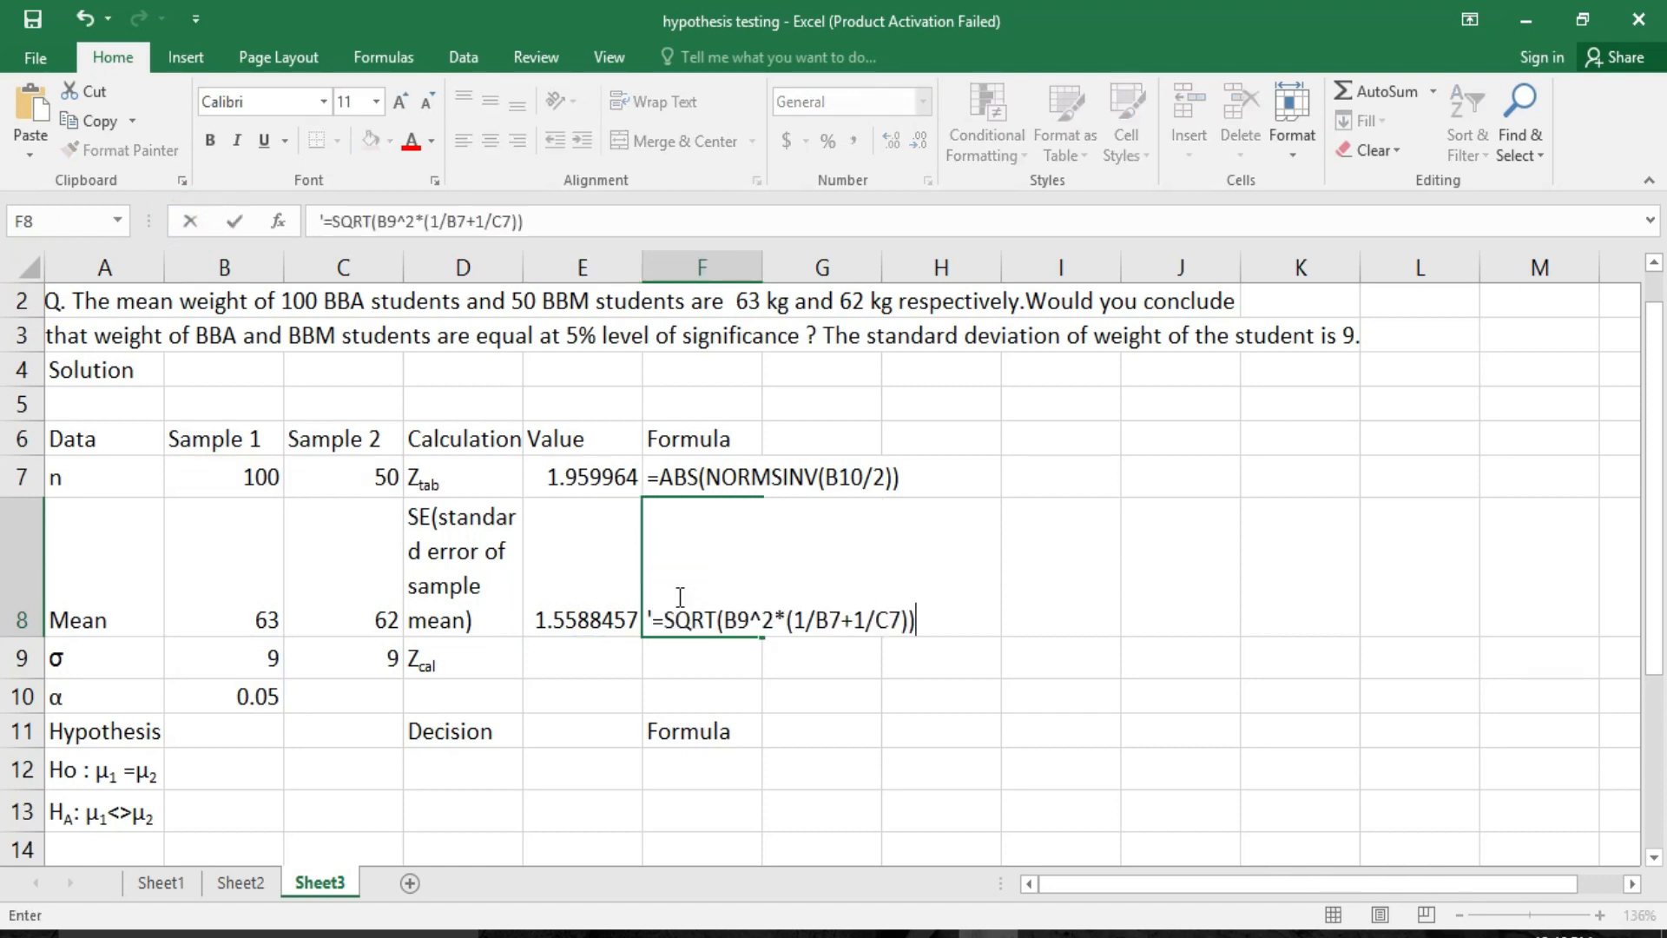
click(512, 660)
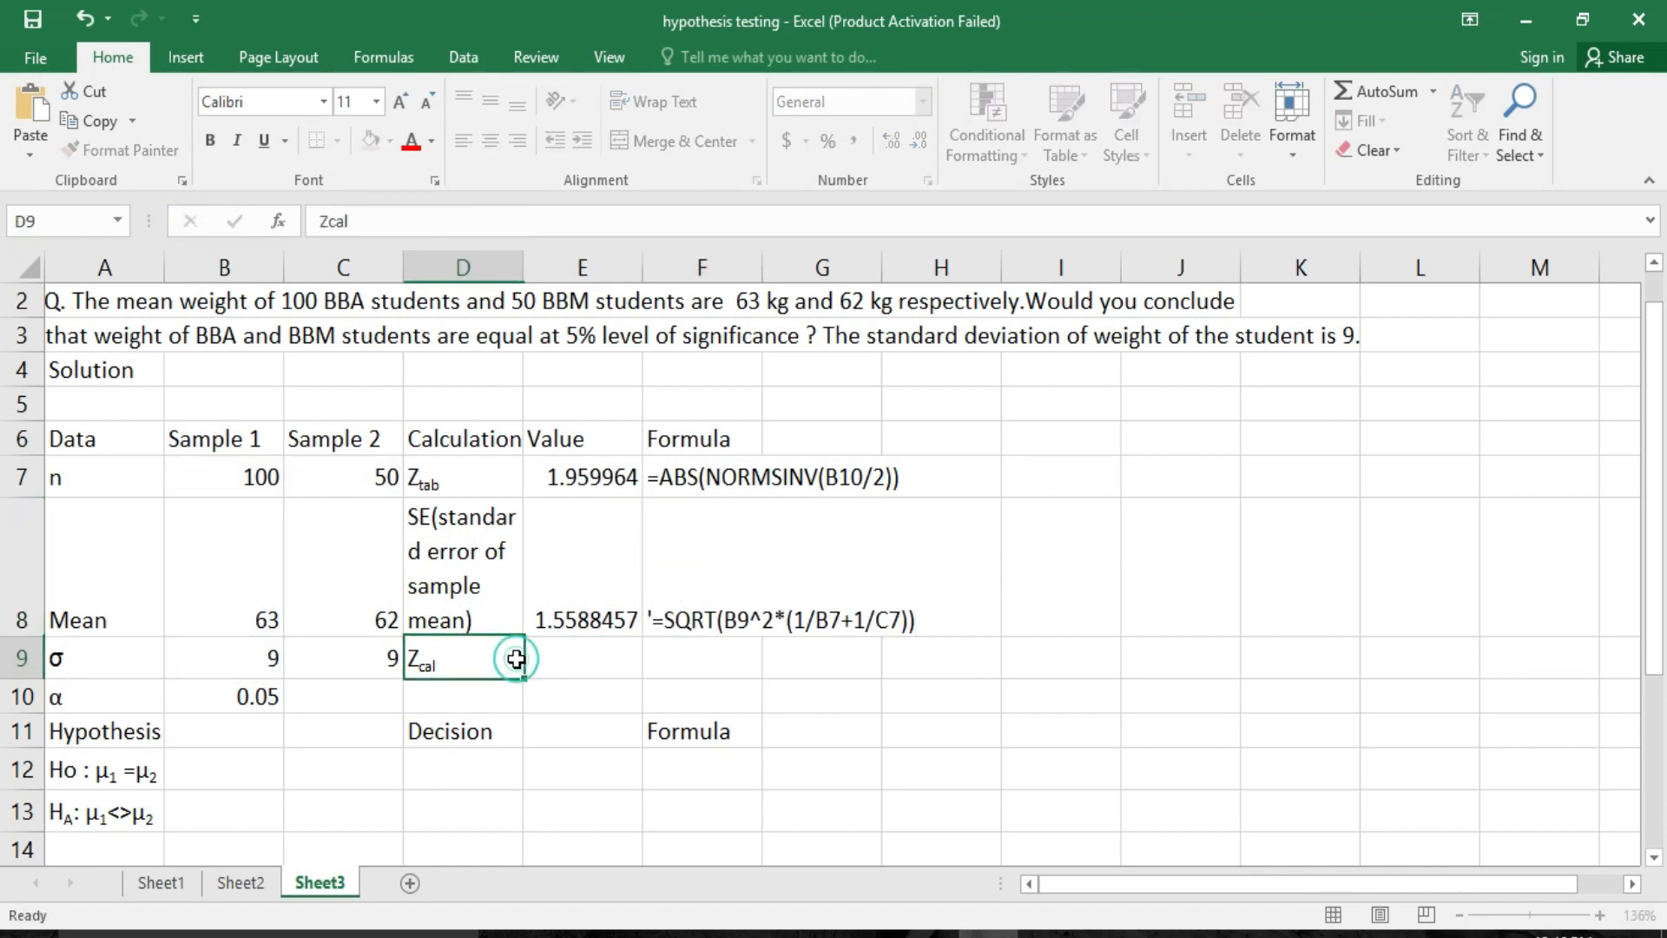
Calculate the Zcal value in E9 with the formula =ABS(B8-C8)/E8
click(573, 658)
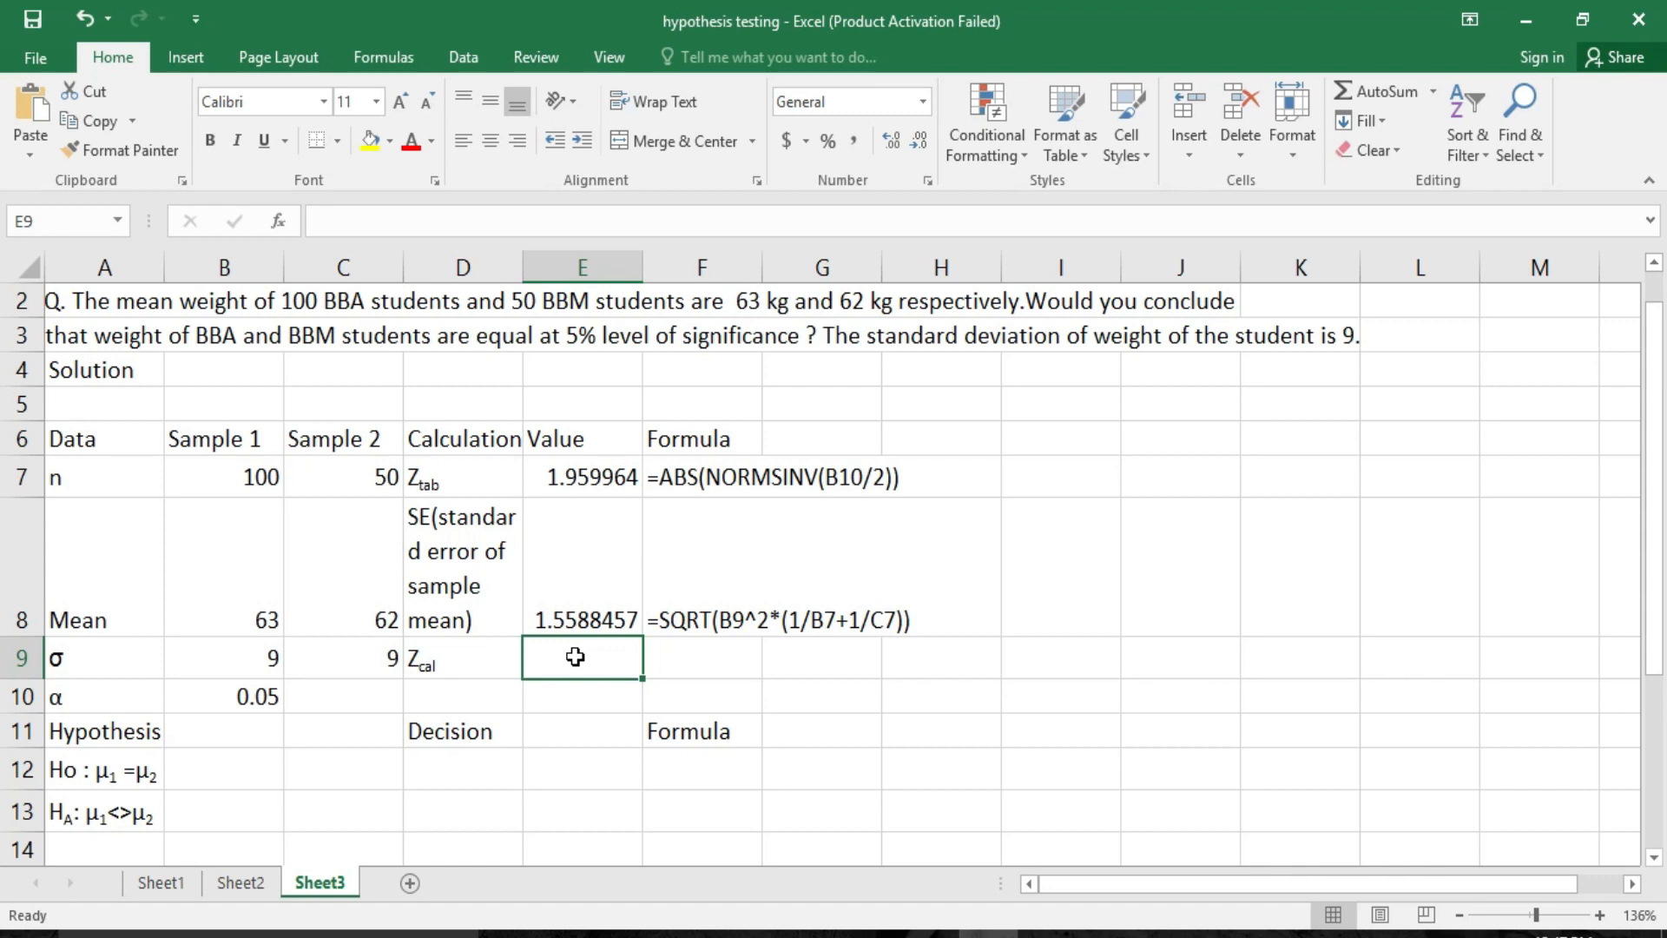
text(=abs)
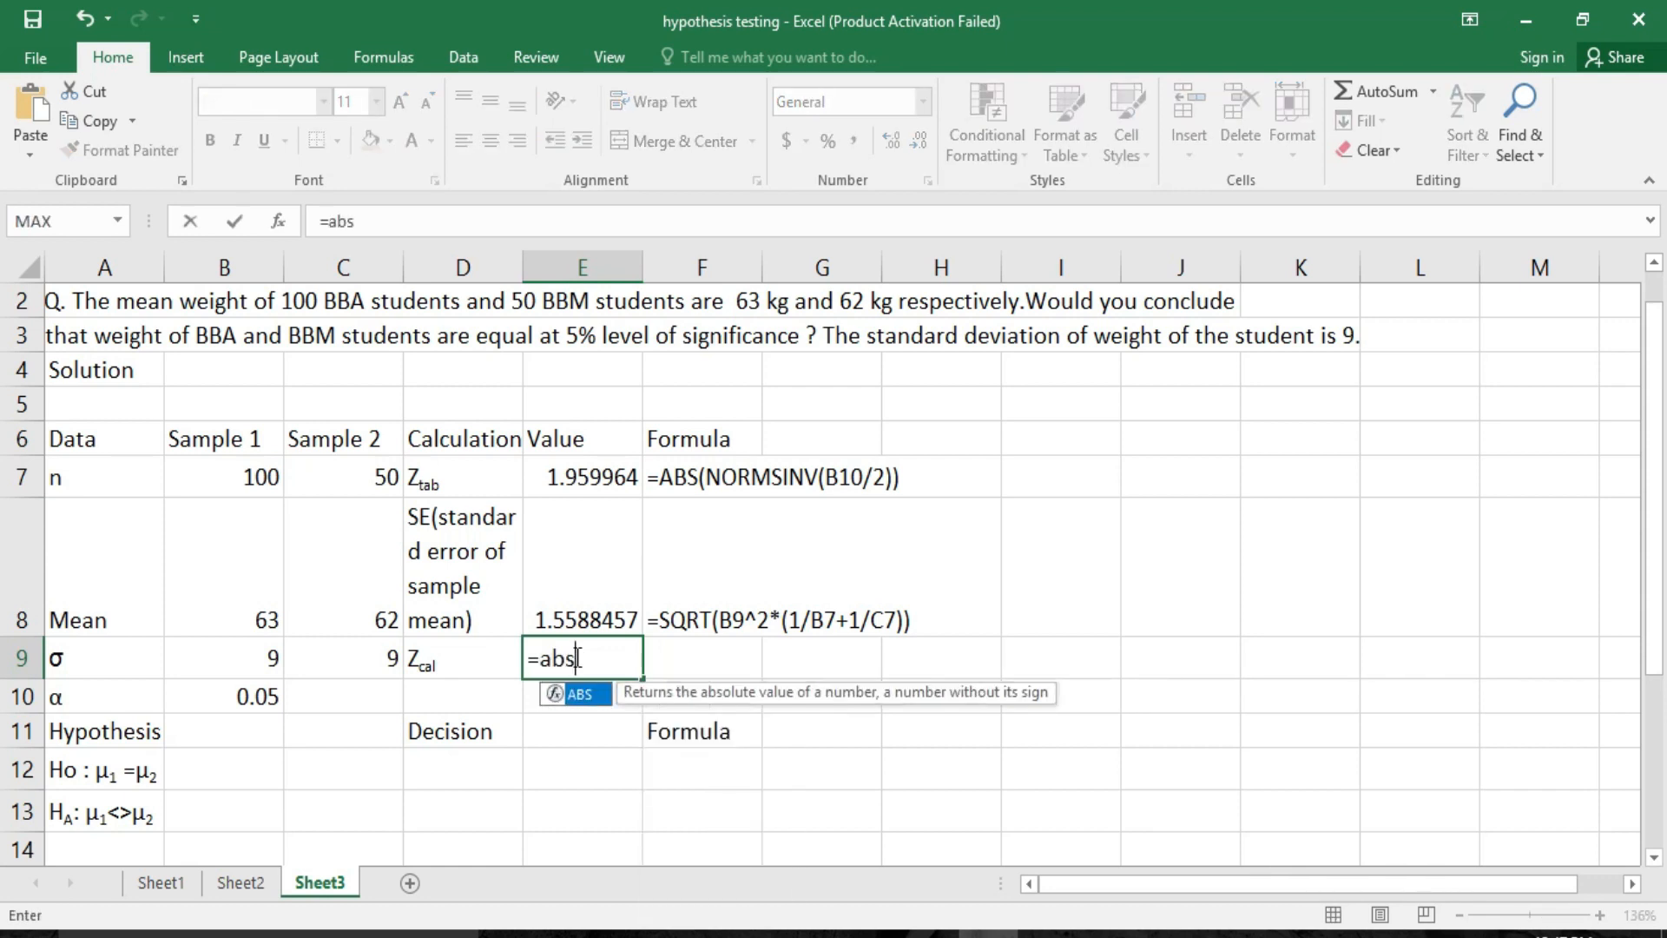
text(()
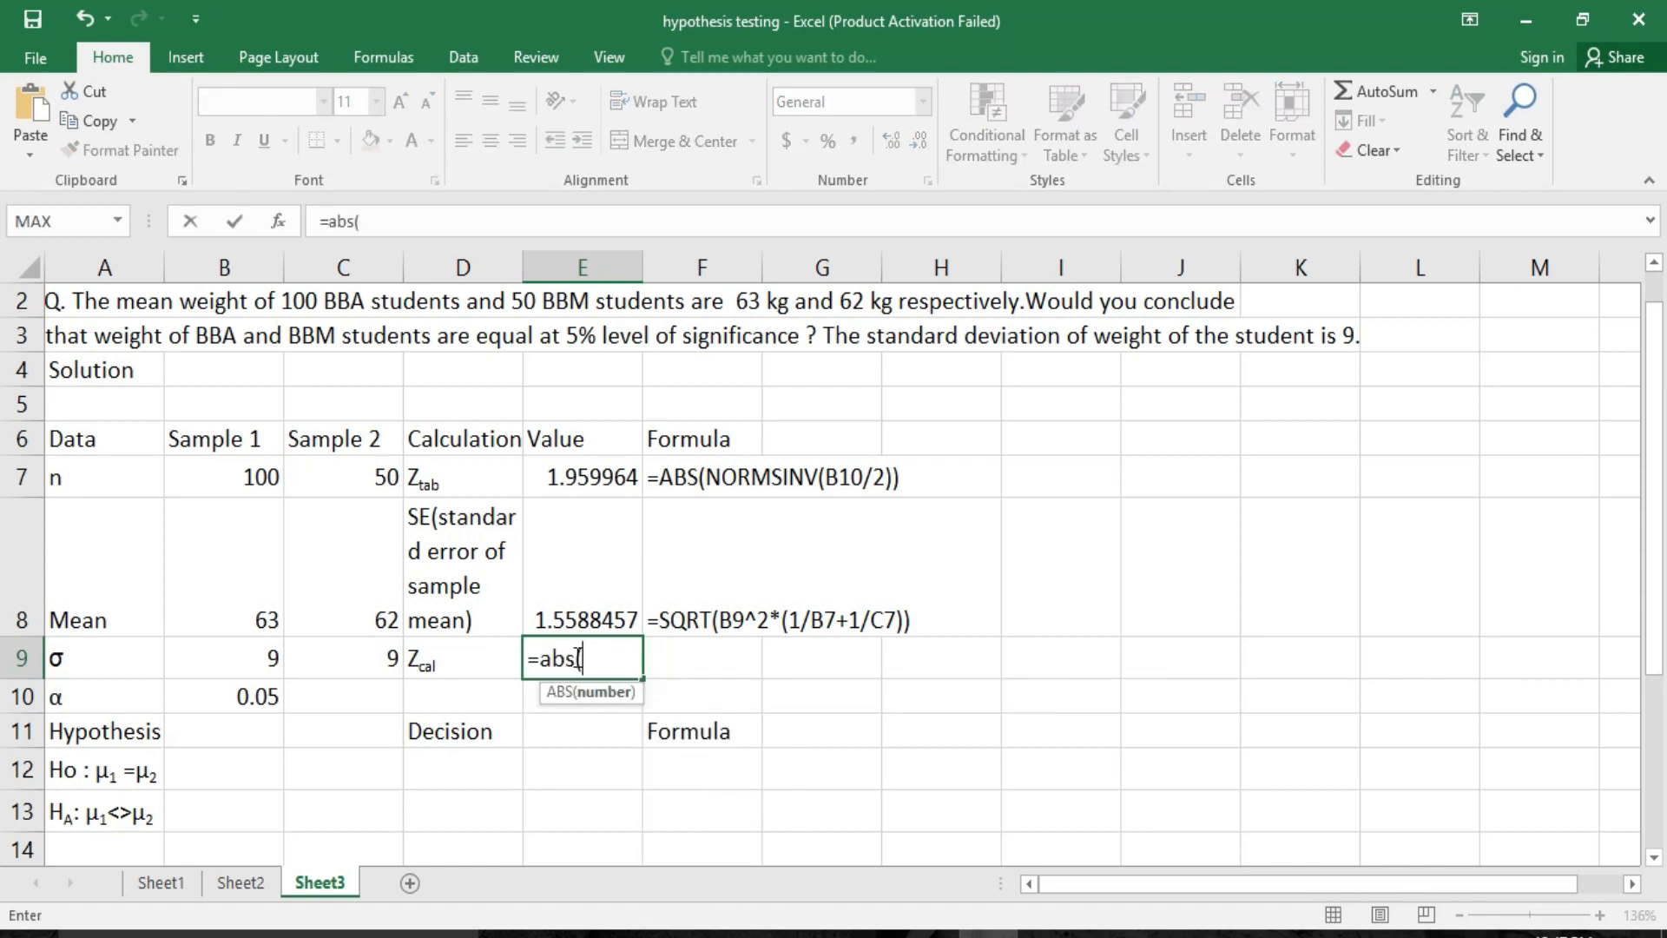
click(257, 586)
text(-)
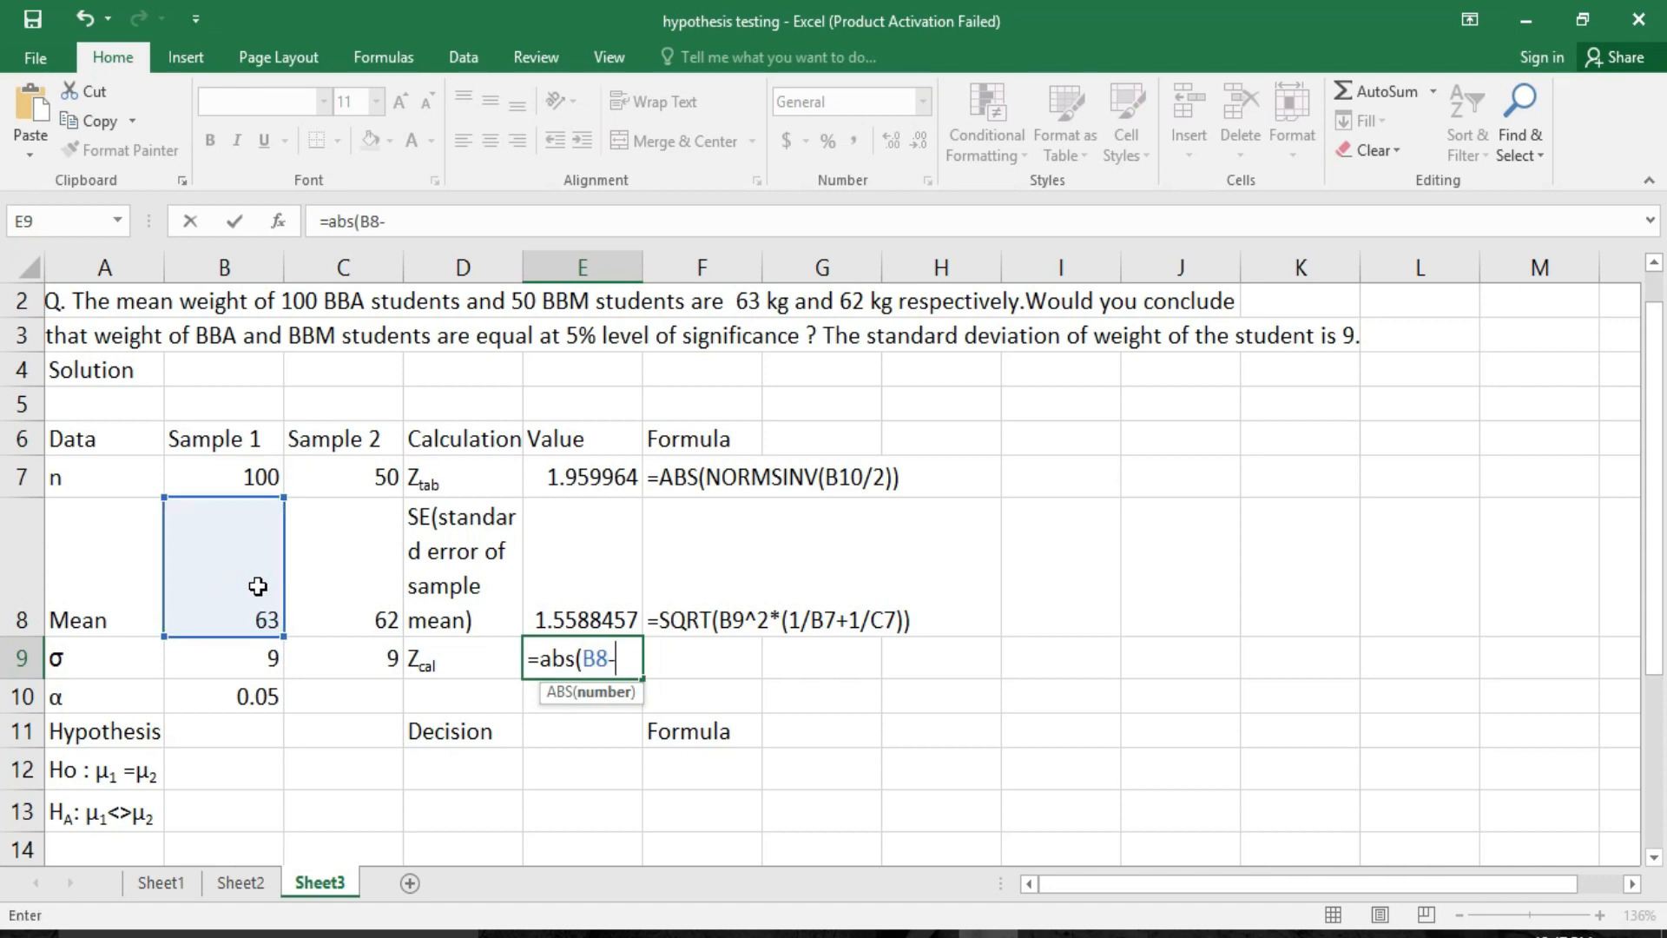
click(376, 597)
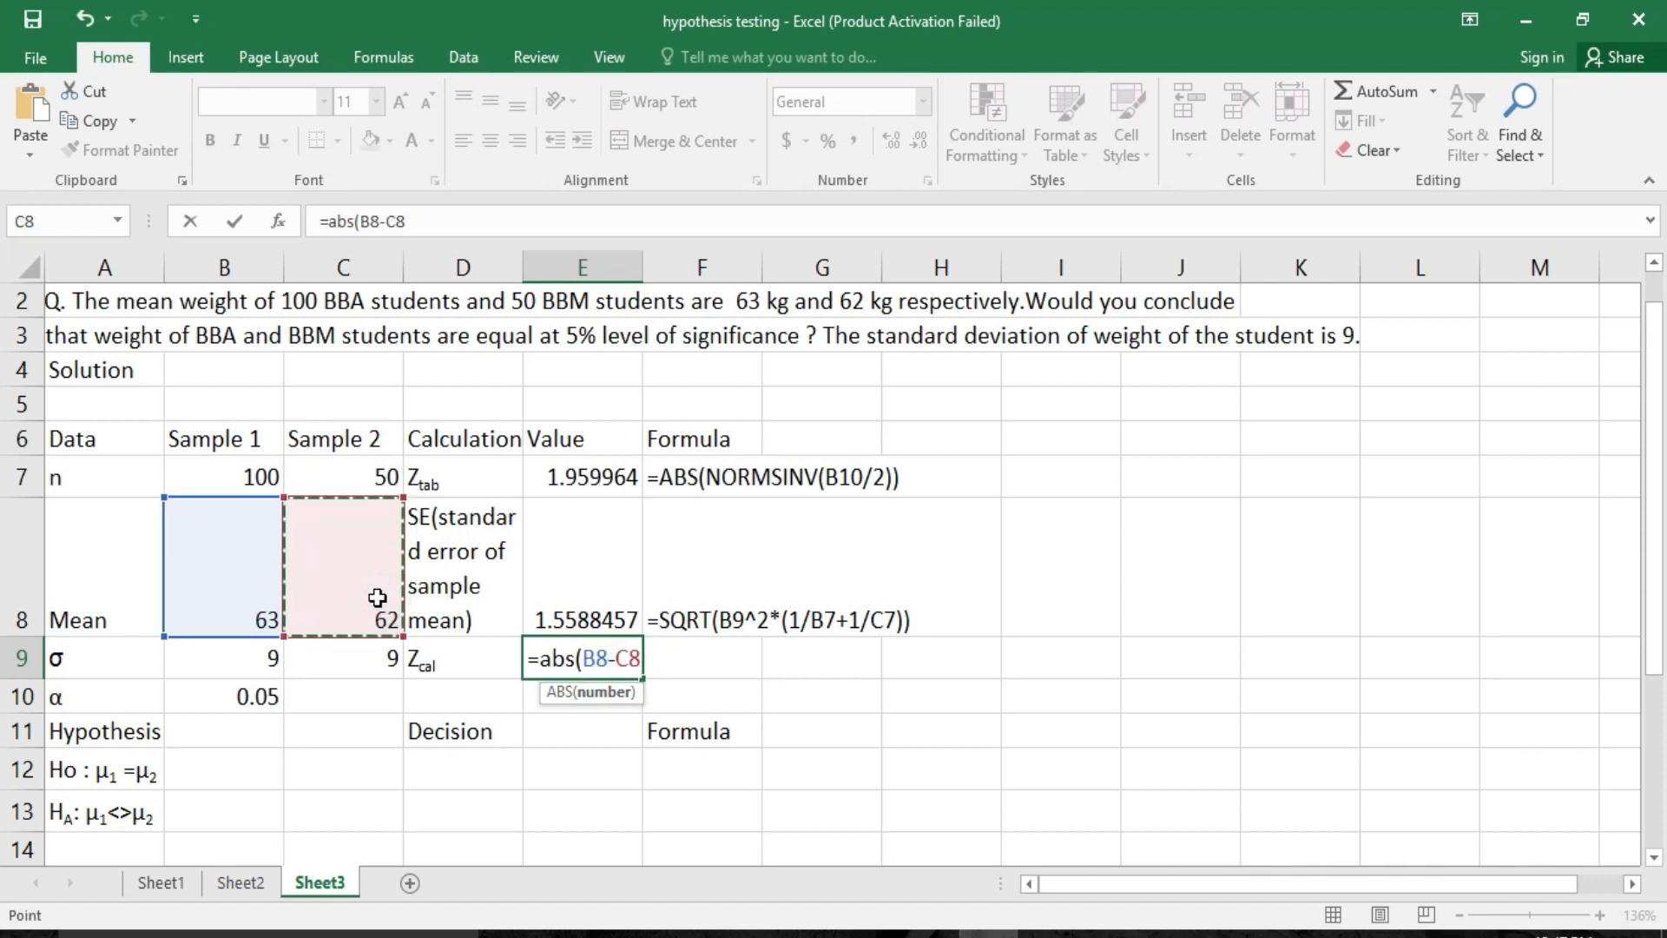
text()/)
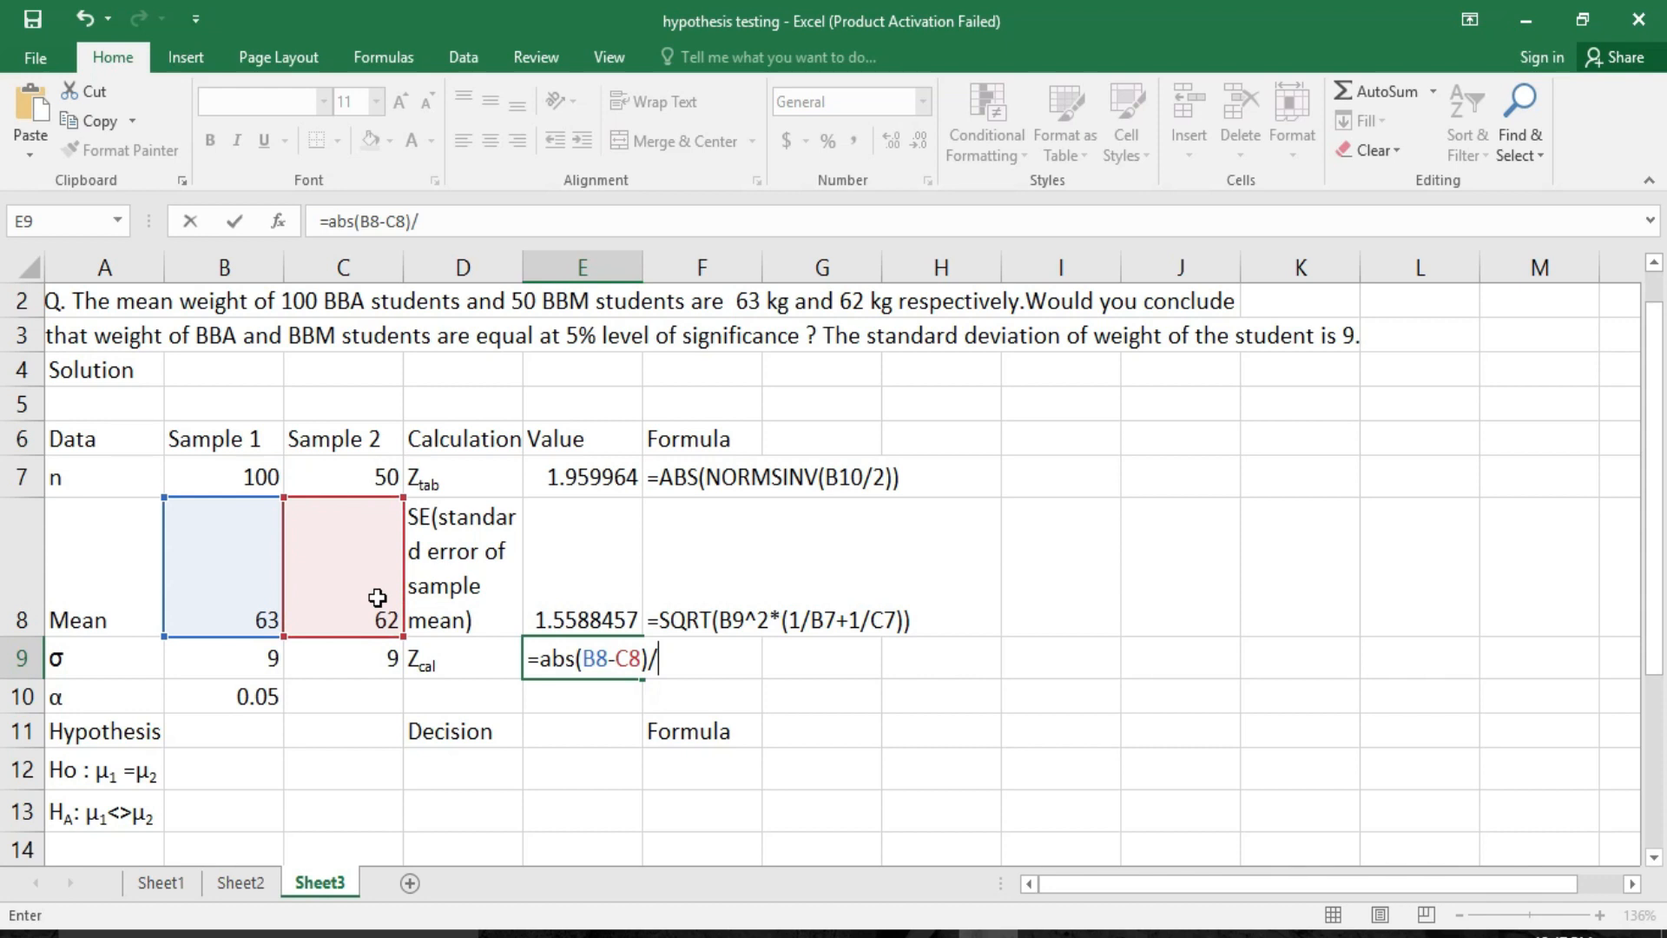
click(601, 579)
key(Return)
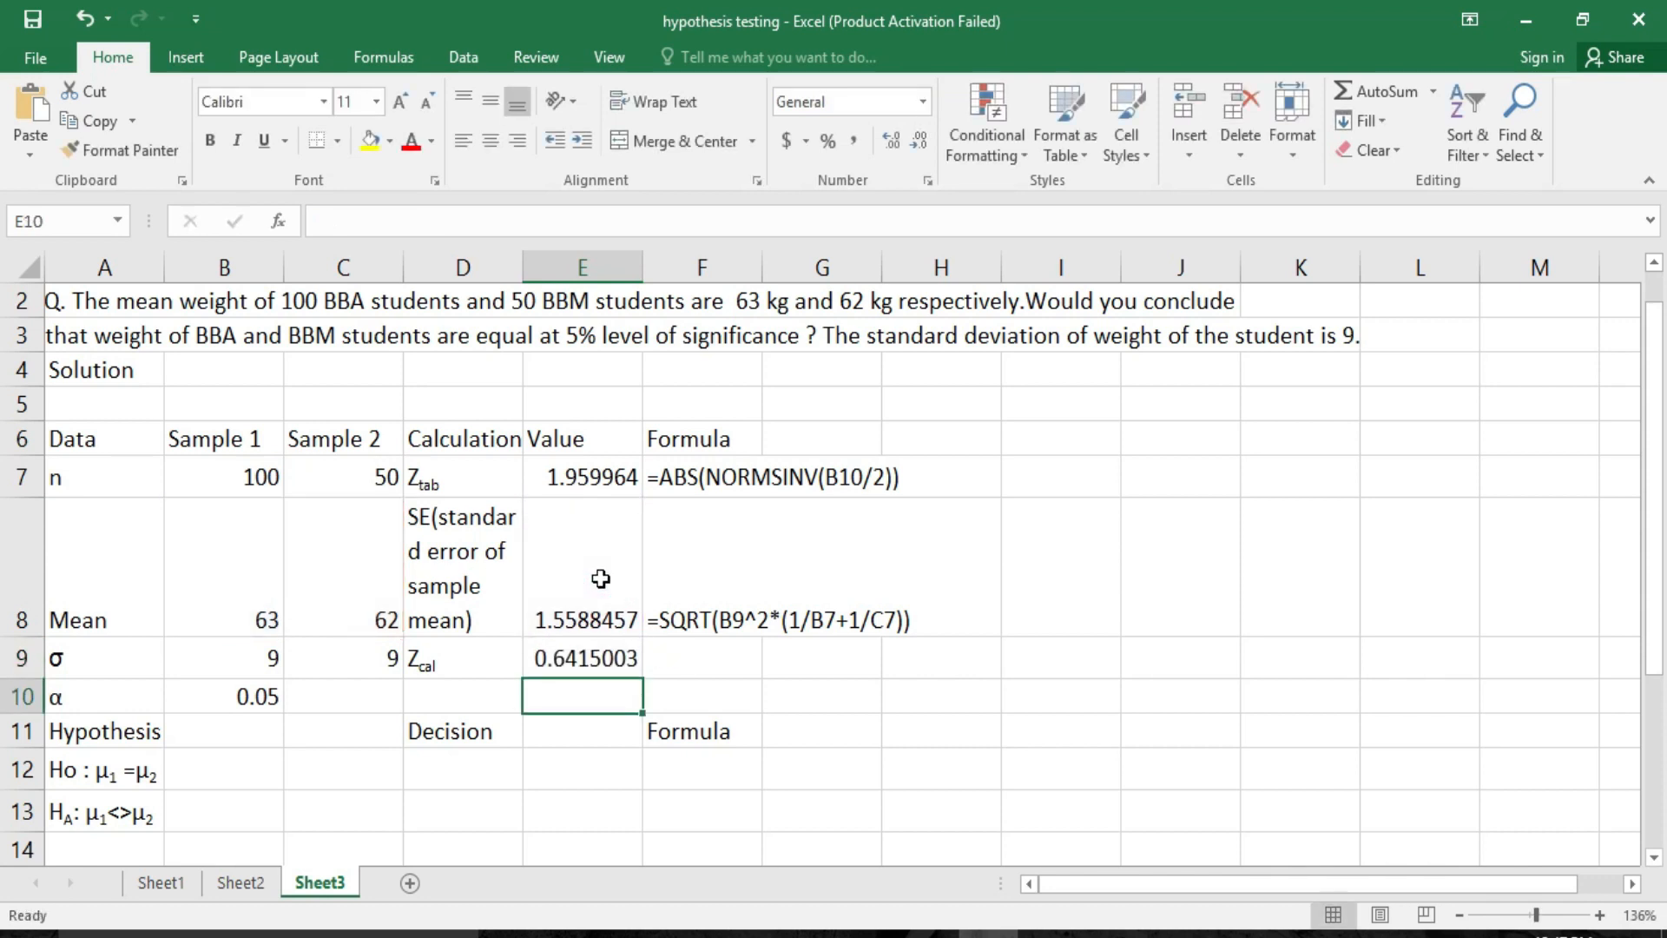
Copy the Zcal formula from E9 into F9 as plain text, preceded by an apostrophe: '=ABS(B8-C8)/E8
click(587, 660)
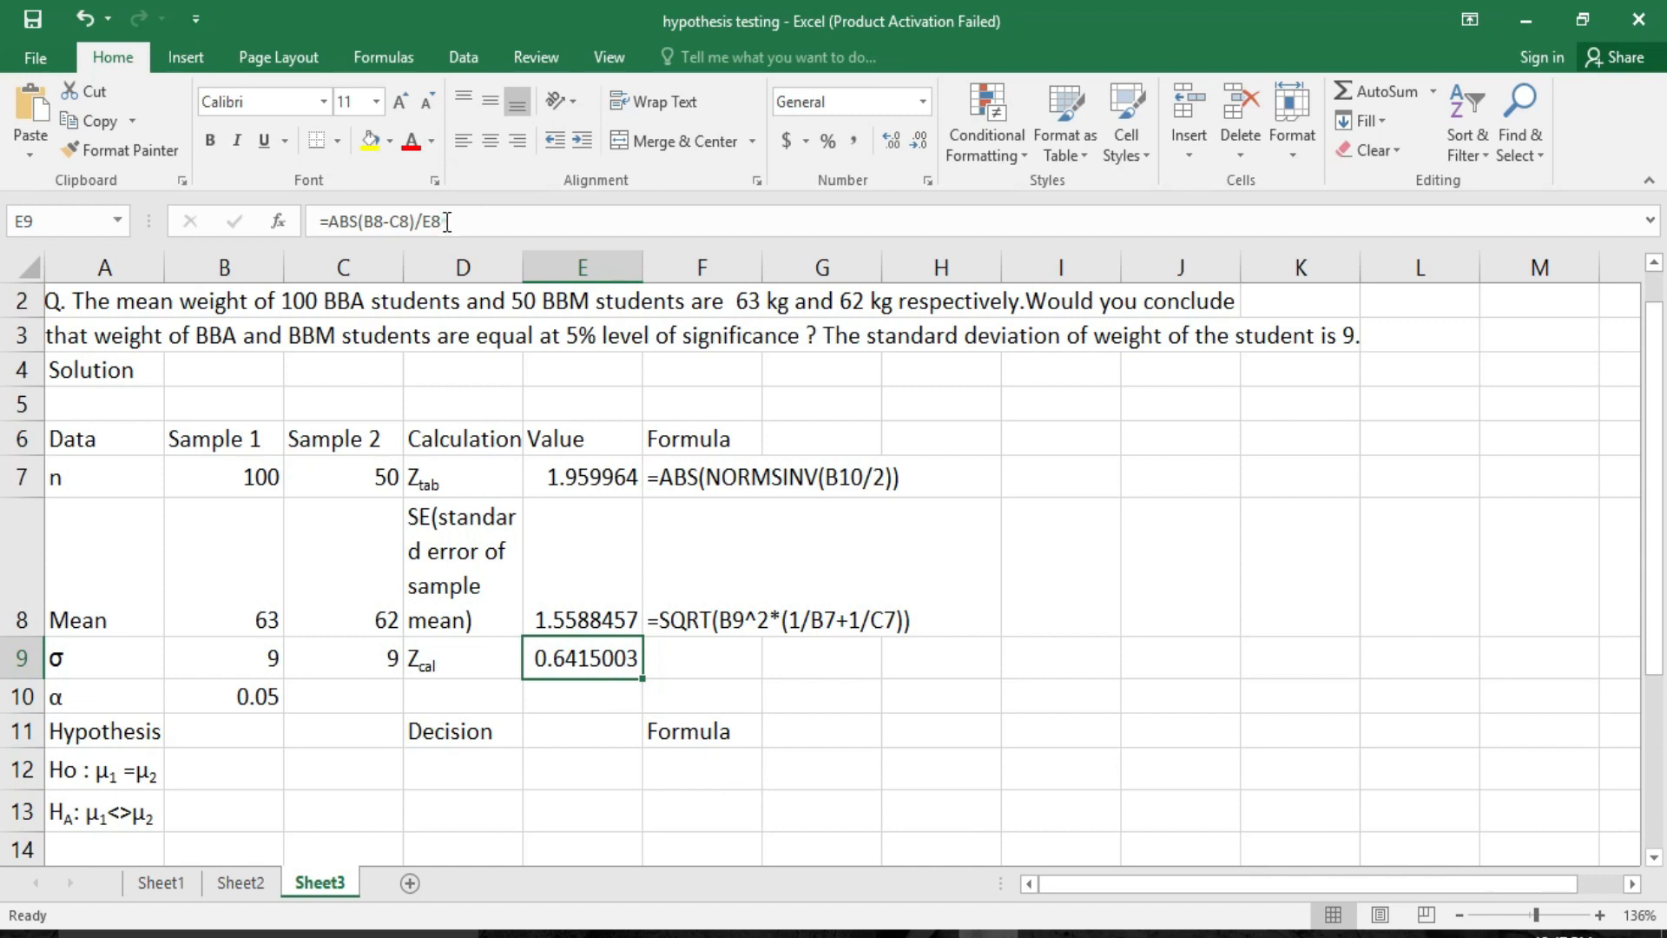
drag(445, 222, 292, 227)
key(ctrl+c)
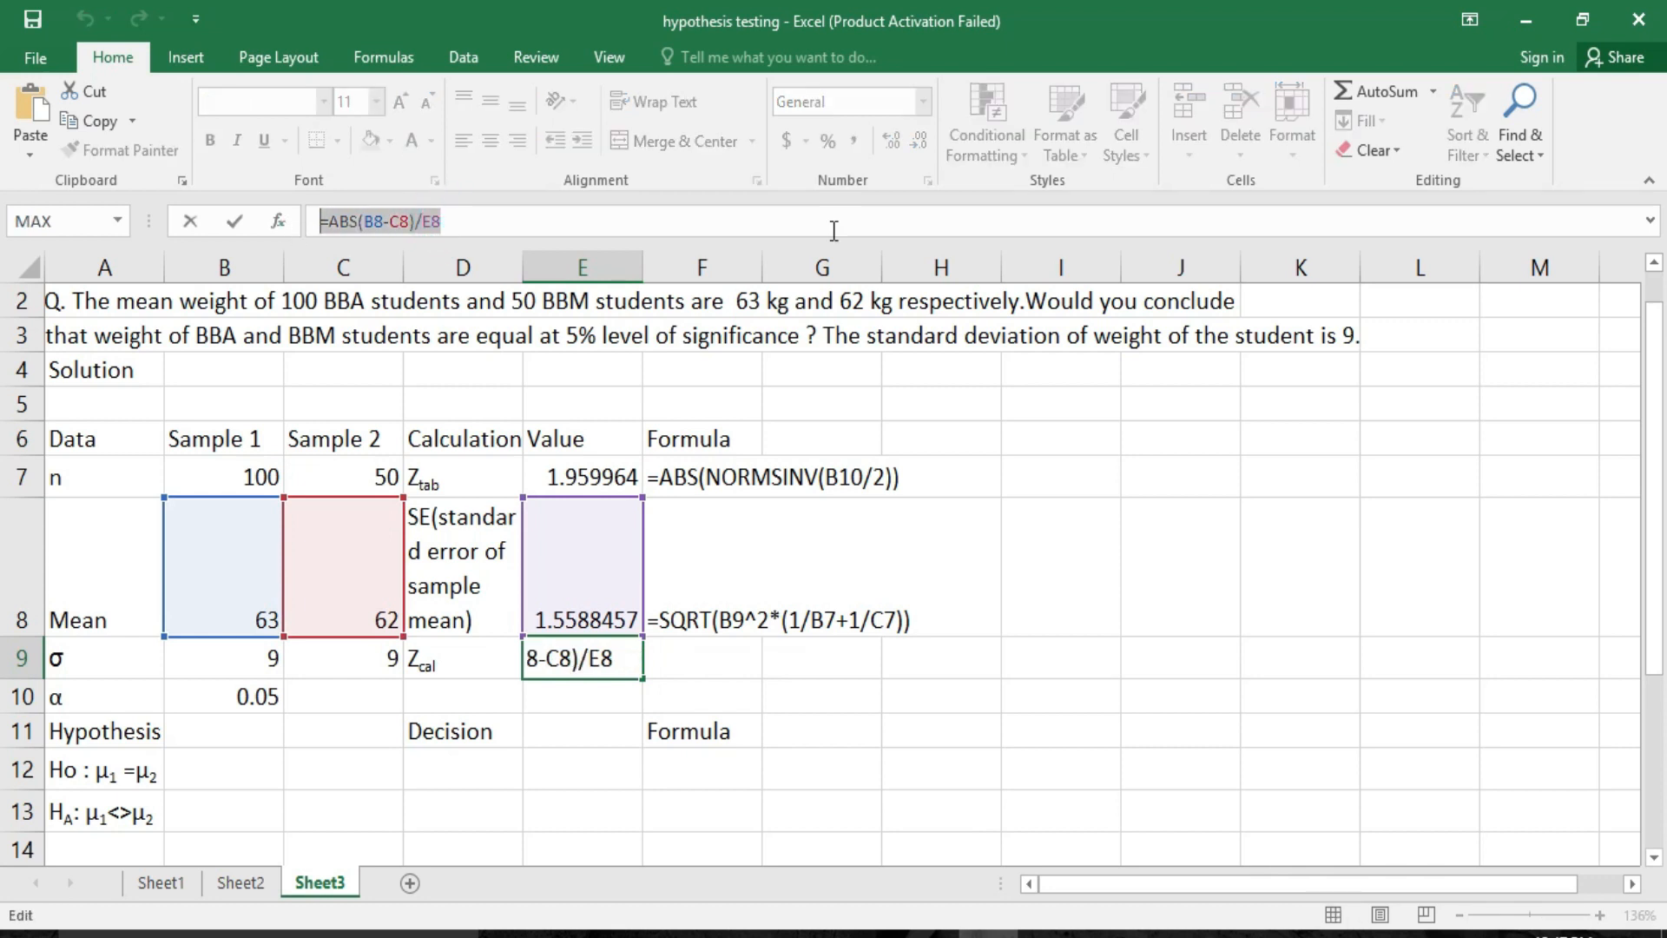
click(234, 222)
click(695, 655)
text(')
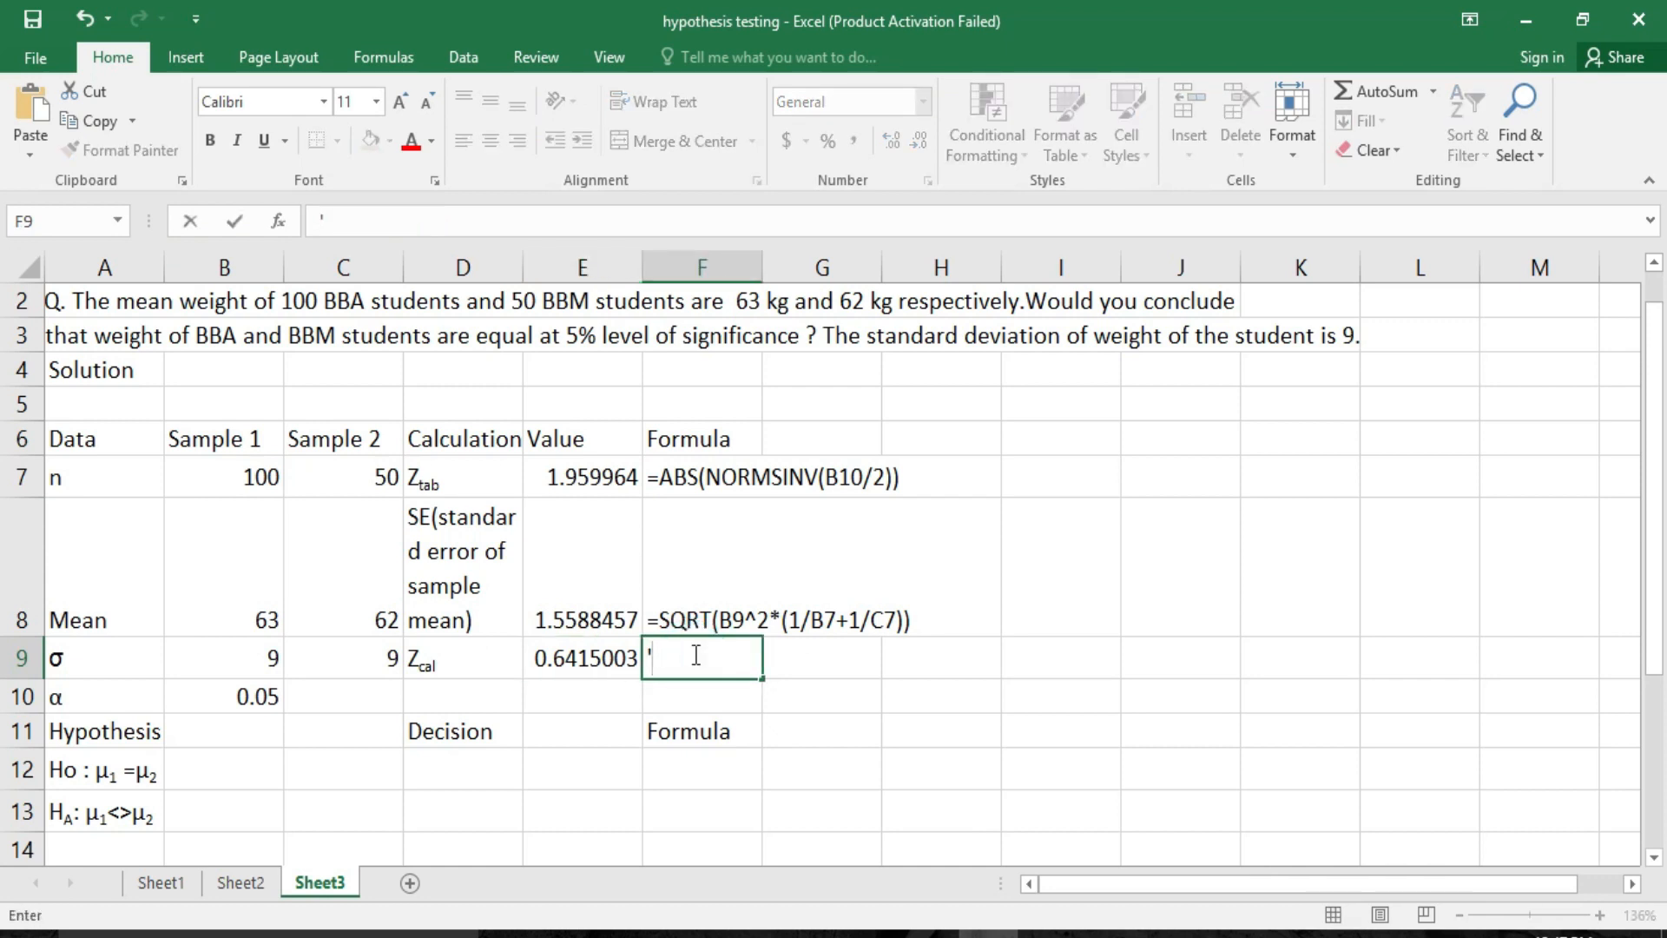
key(ctrl+v)
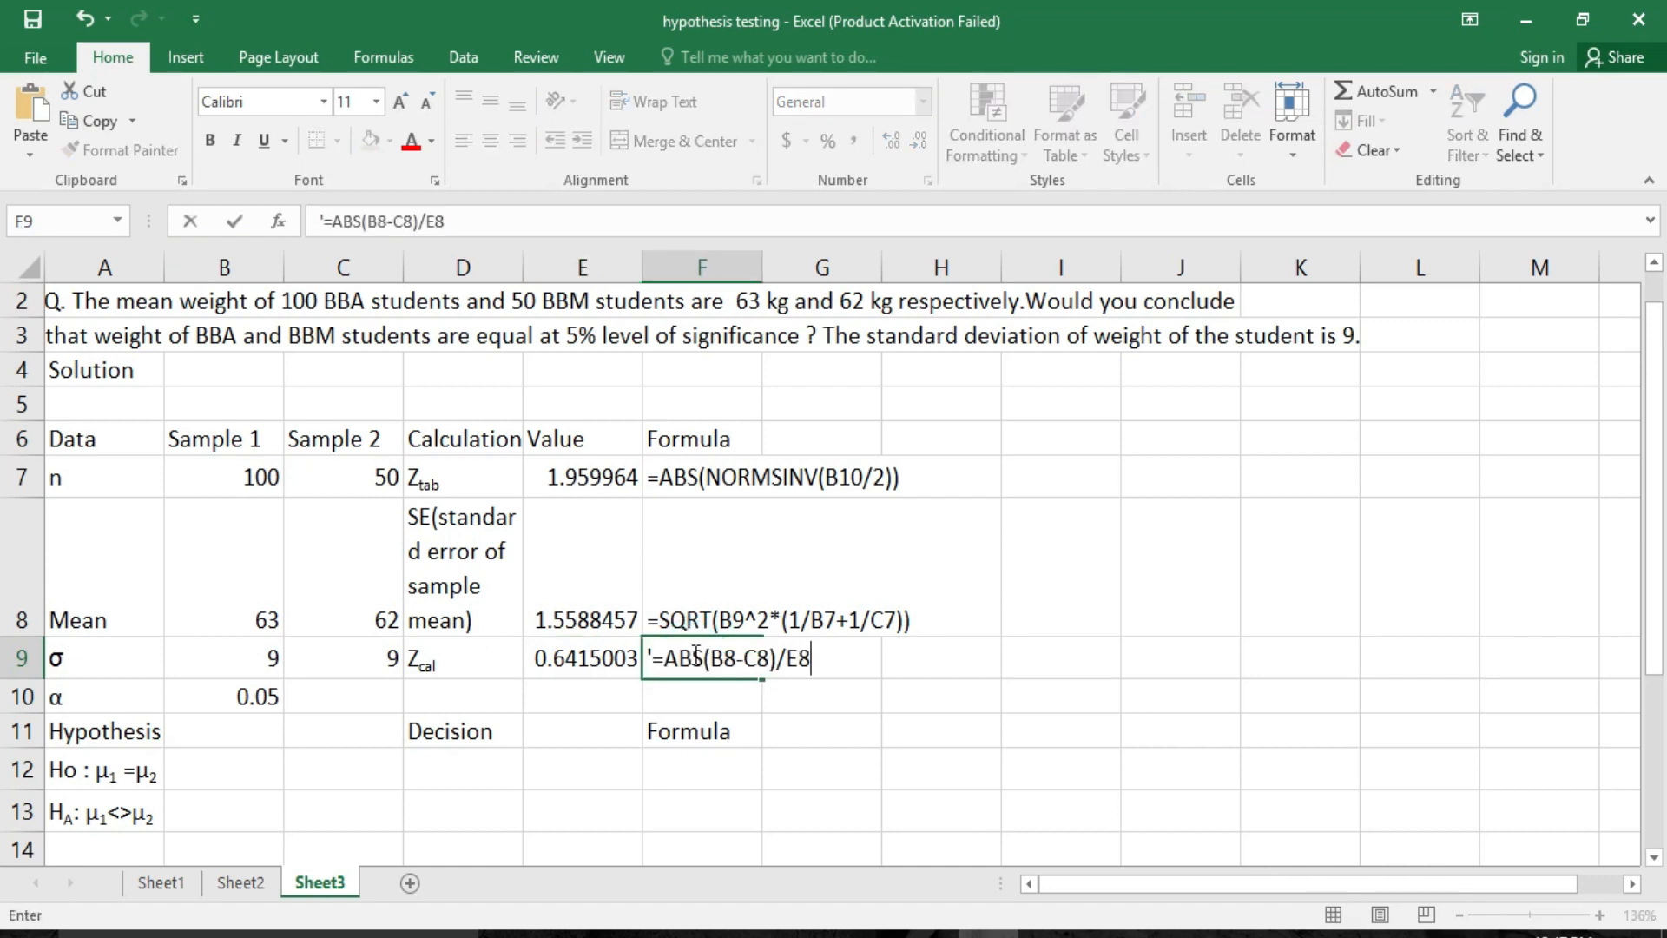
Enter the test decision in D12 with the formula =IF(E7>E9,"Accept Ho","Reject Ho")
click(457, 763)
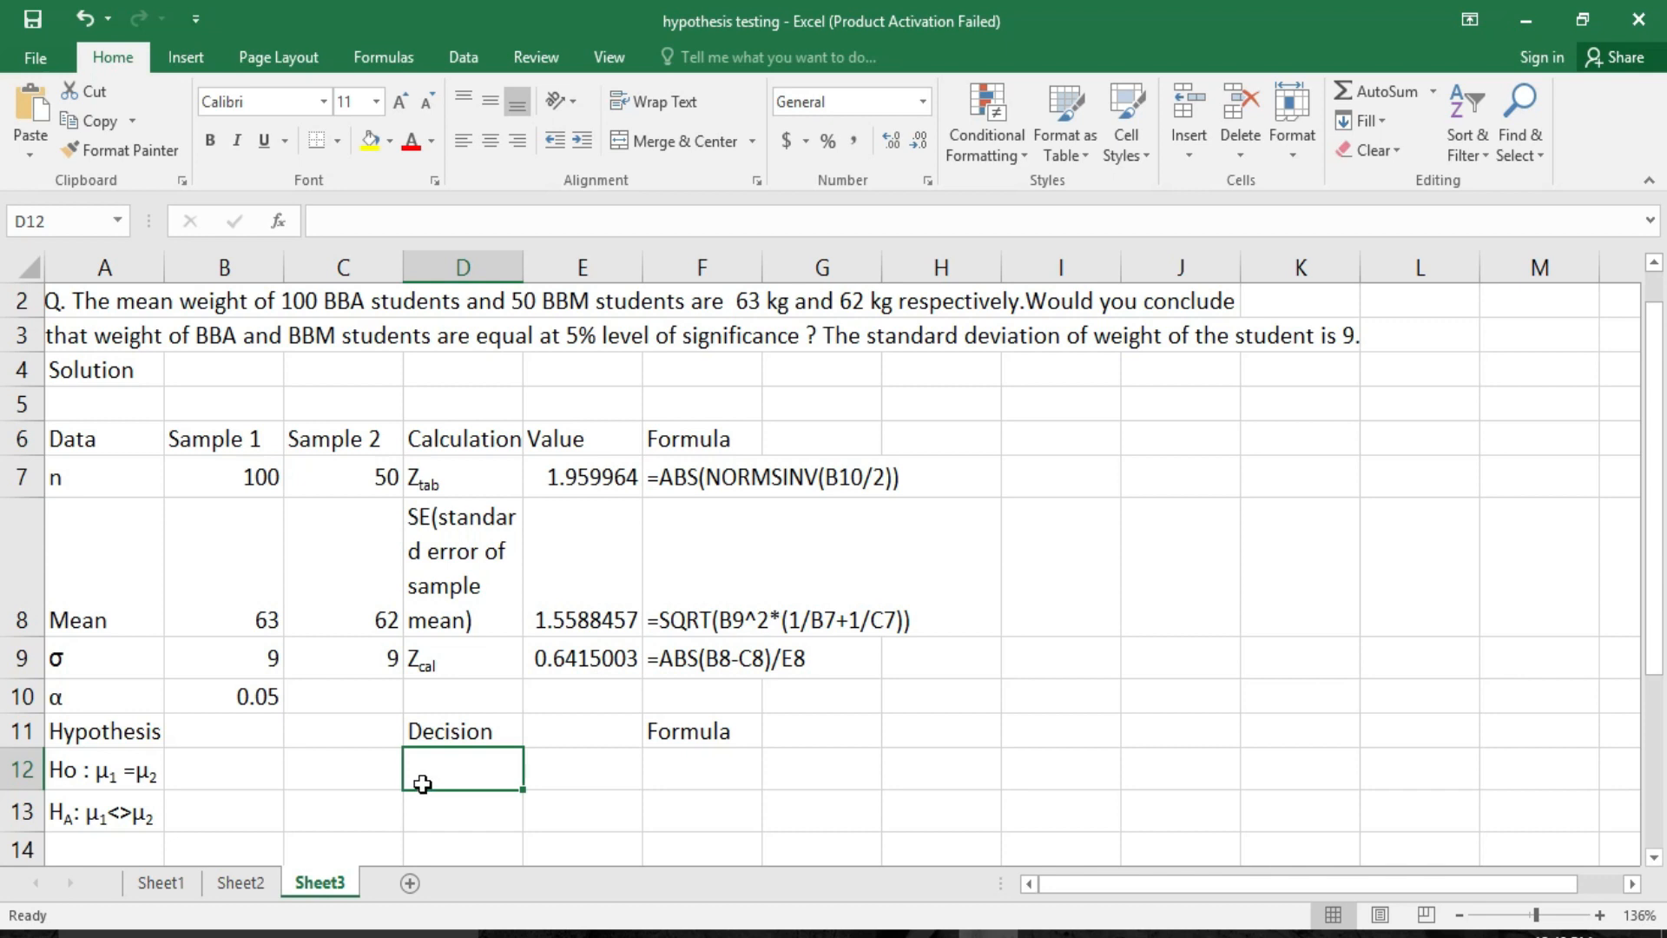
text(=if)
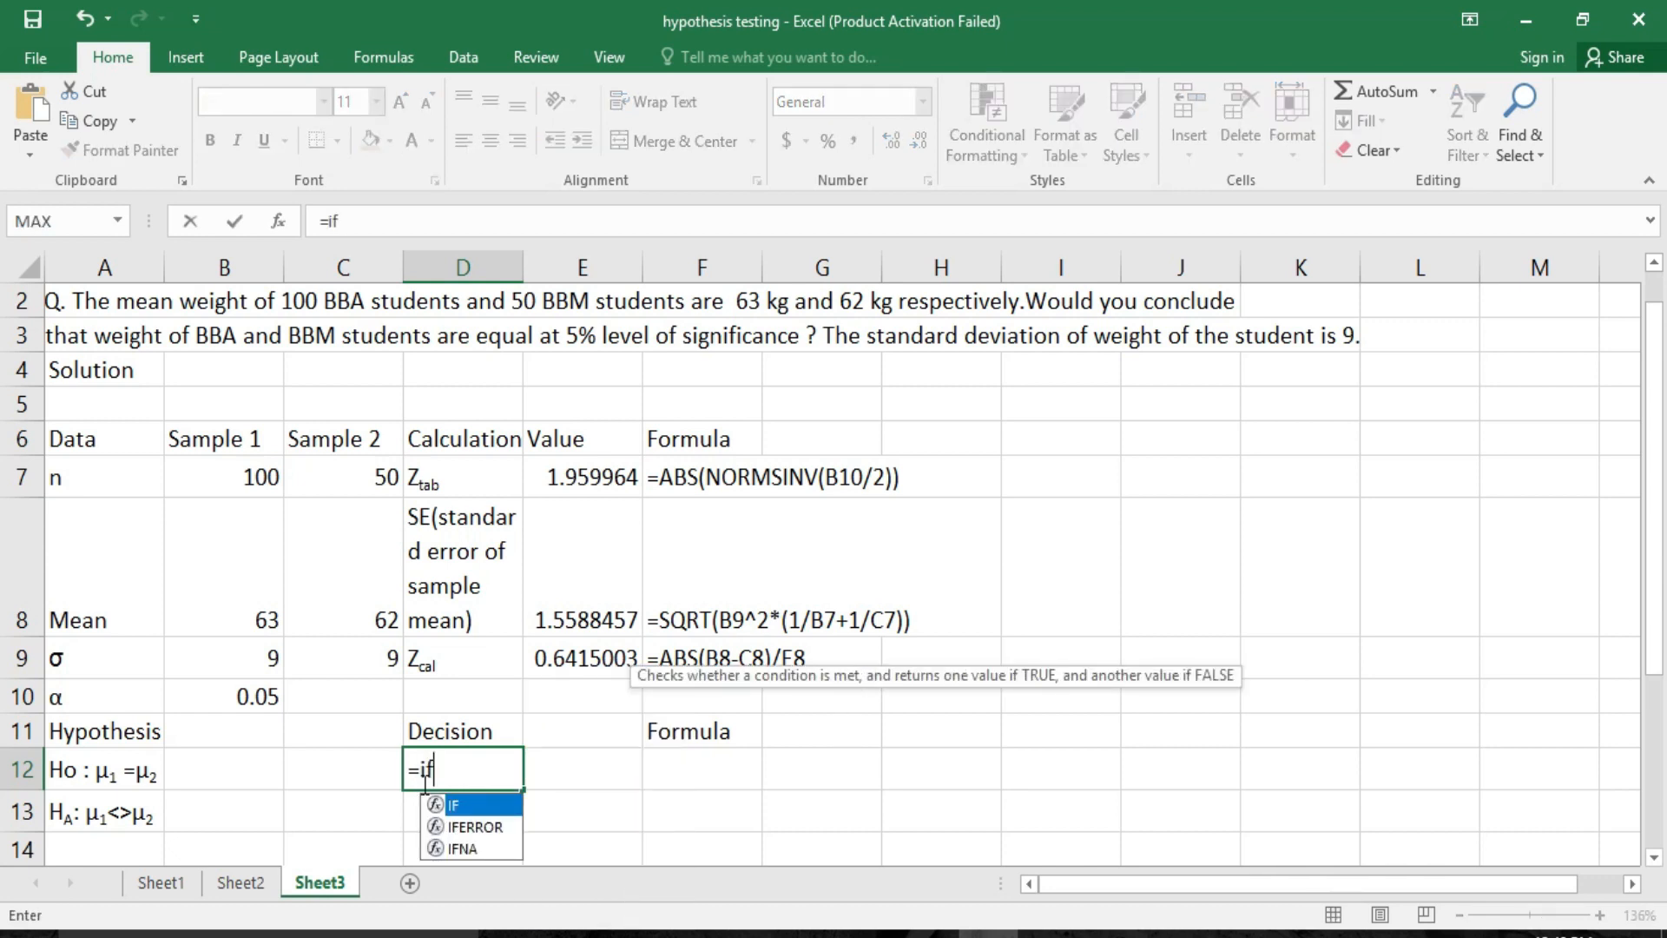
text(()
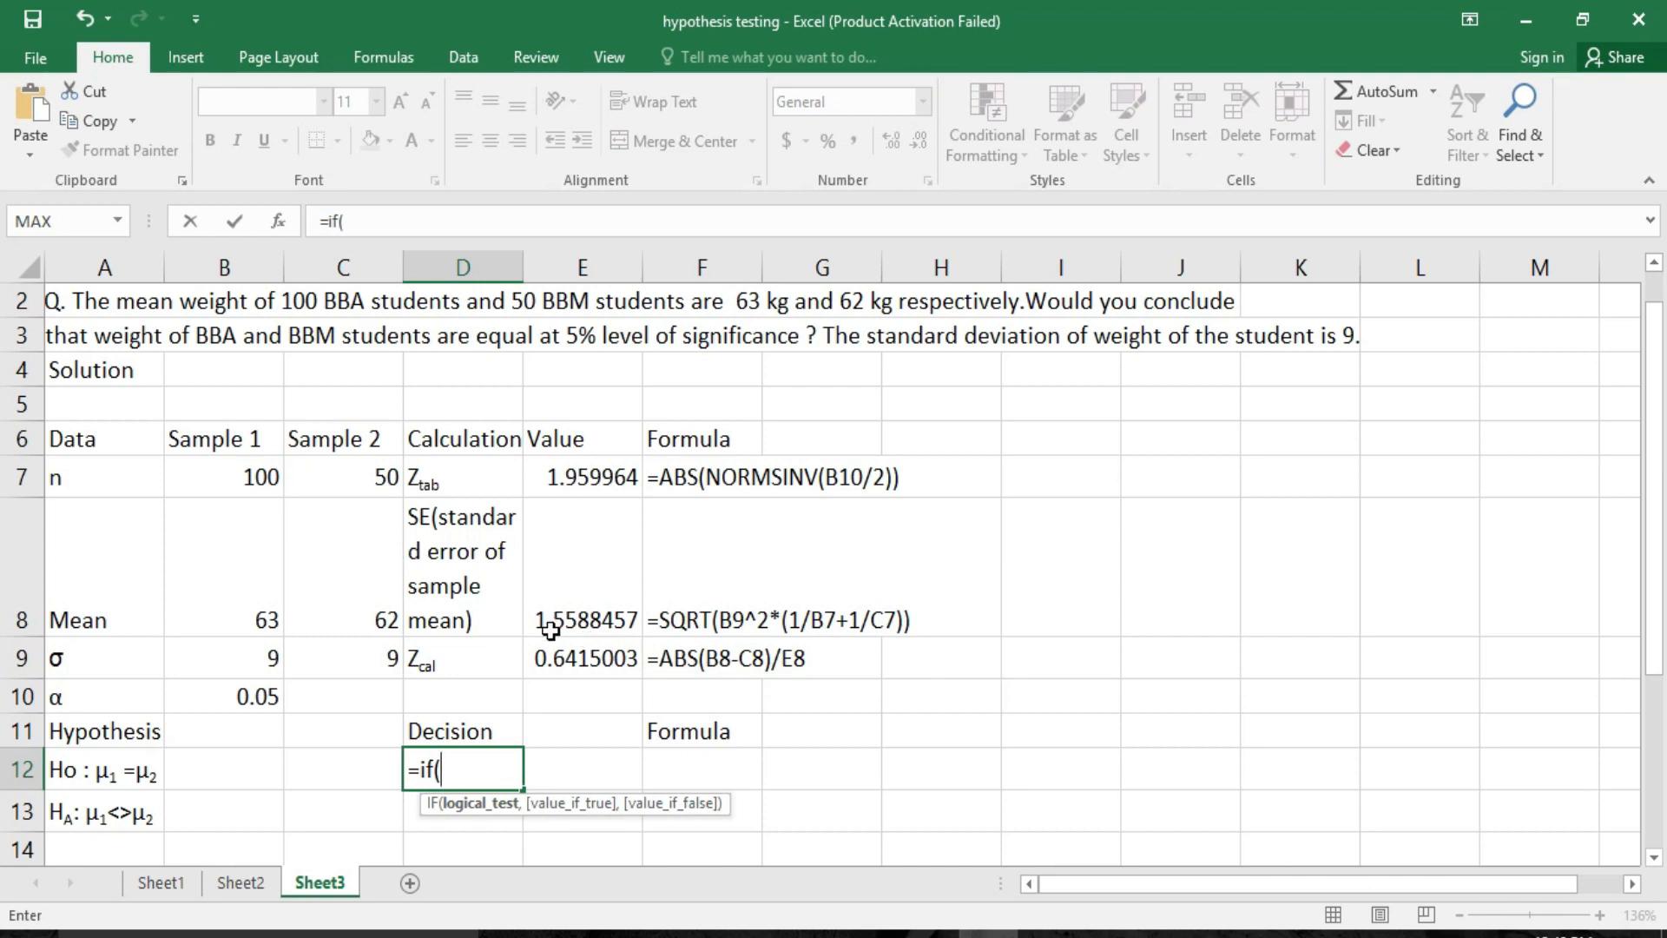
click(588, 474)
text(>)
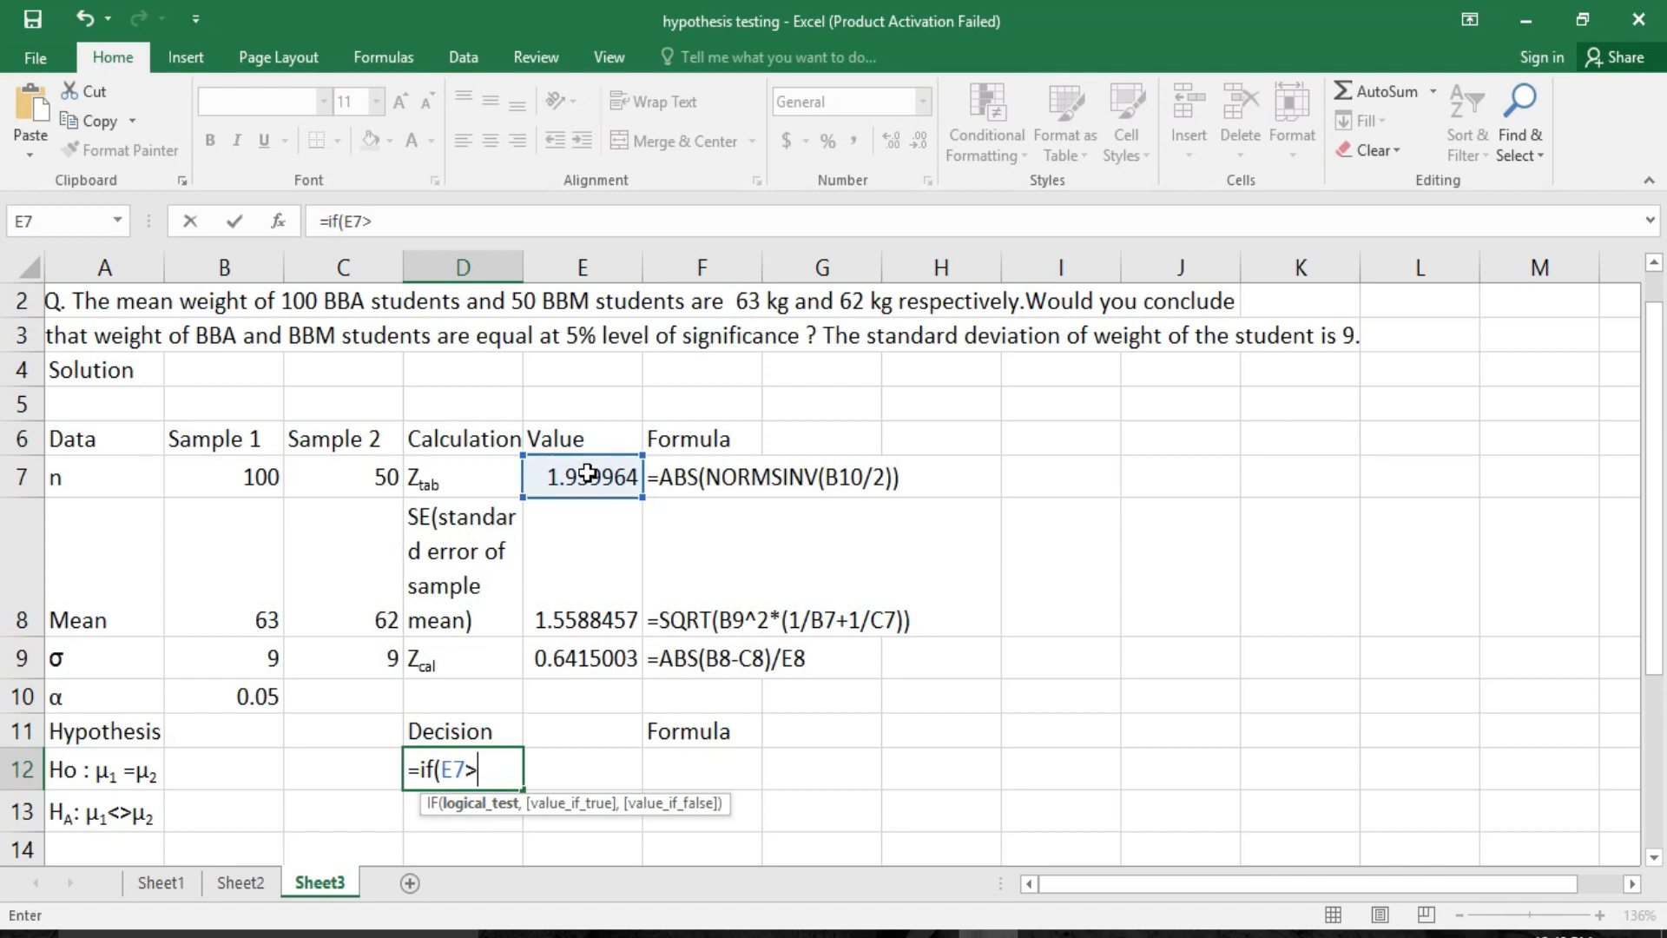
click(580, 659)
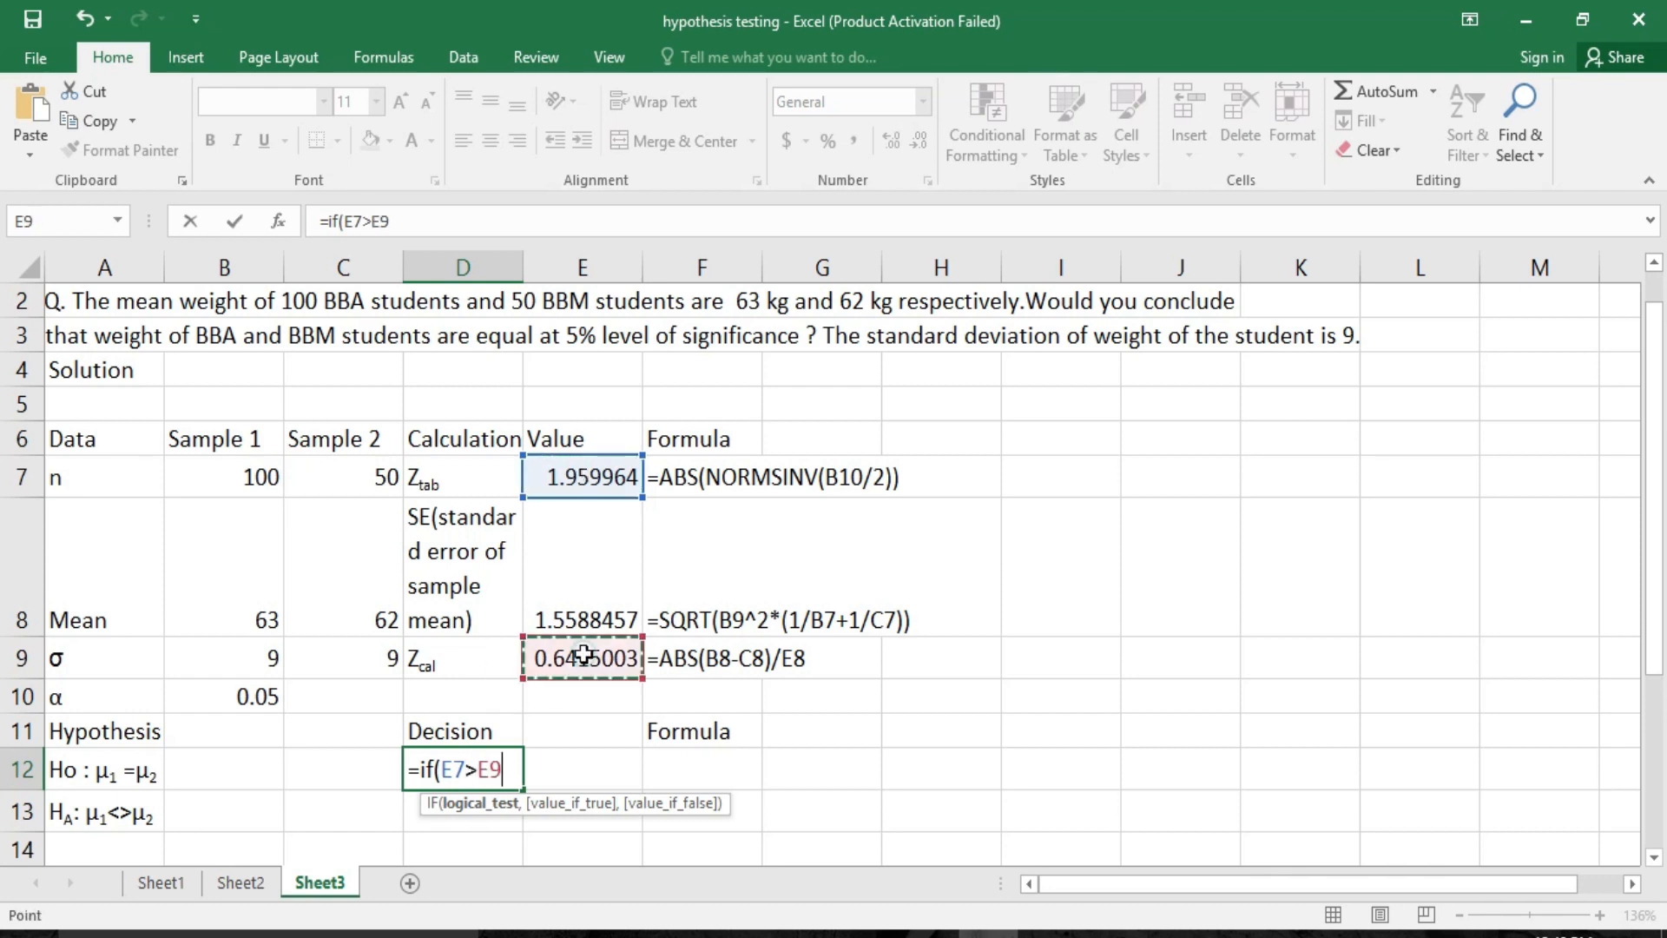
text(,")
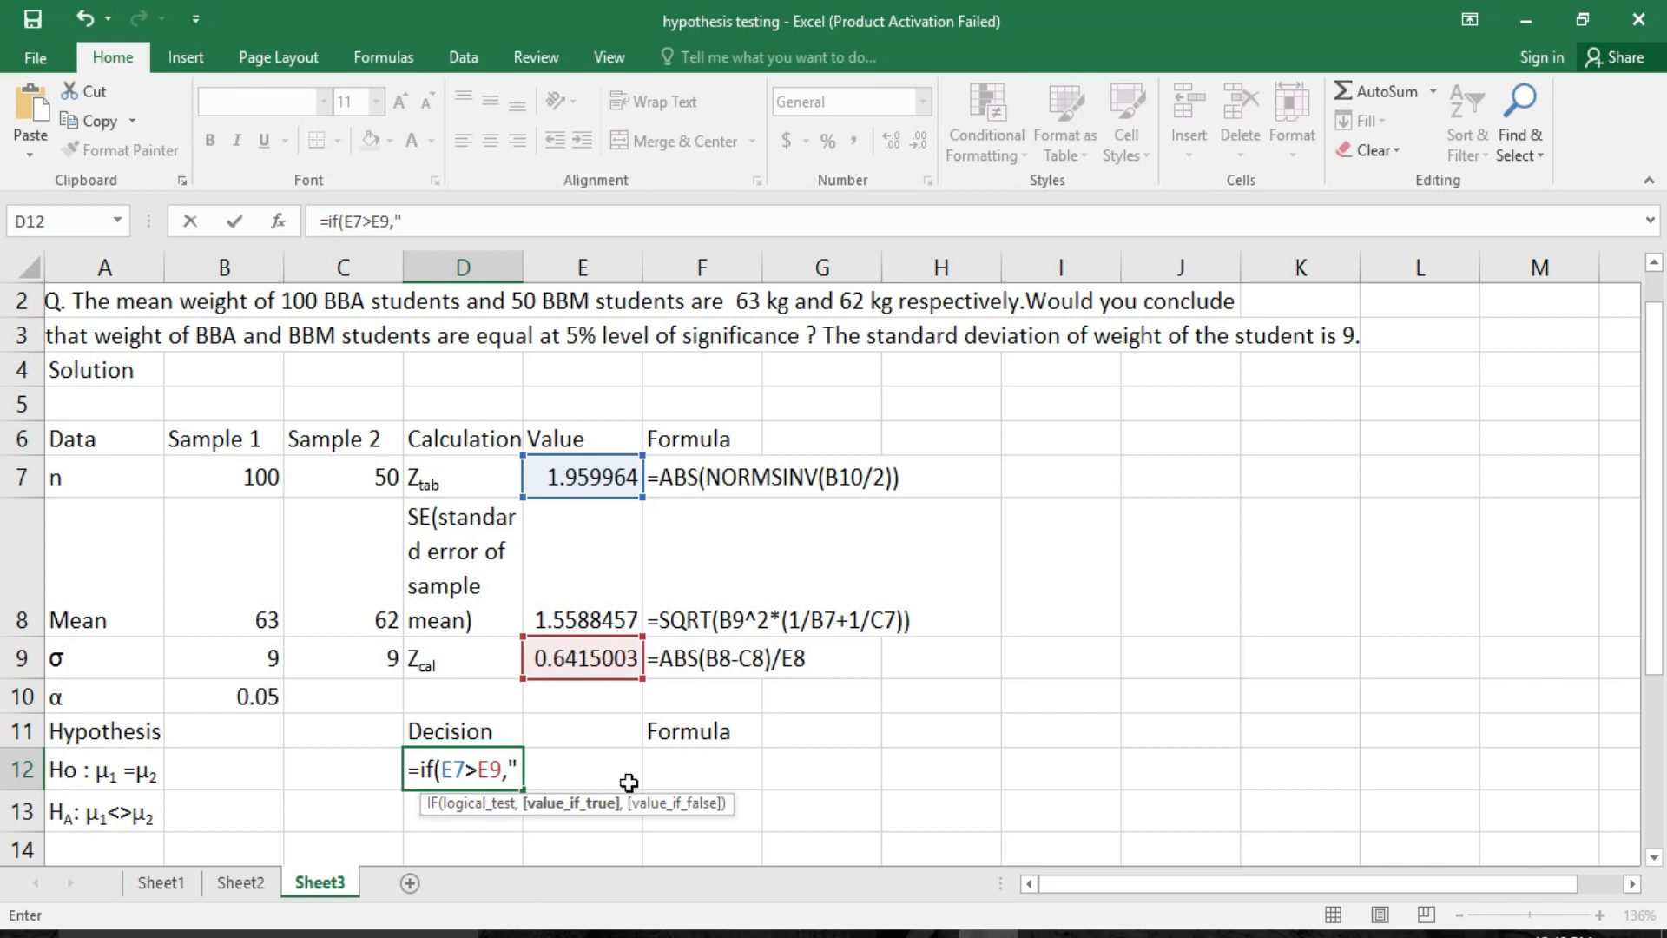
text(Accept)
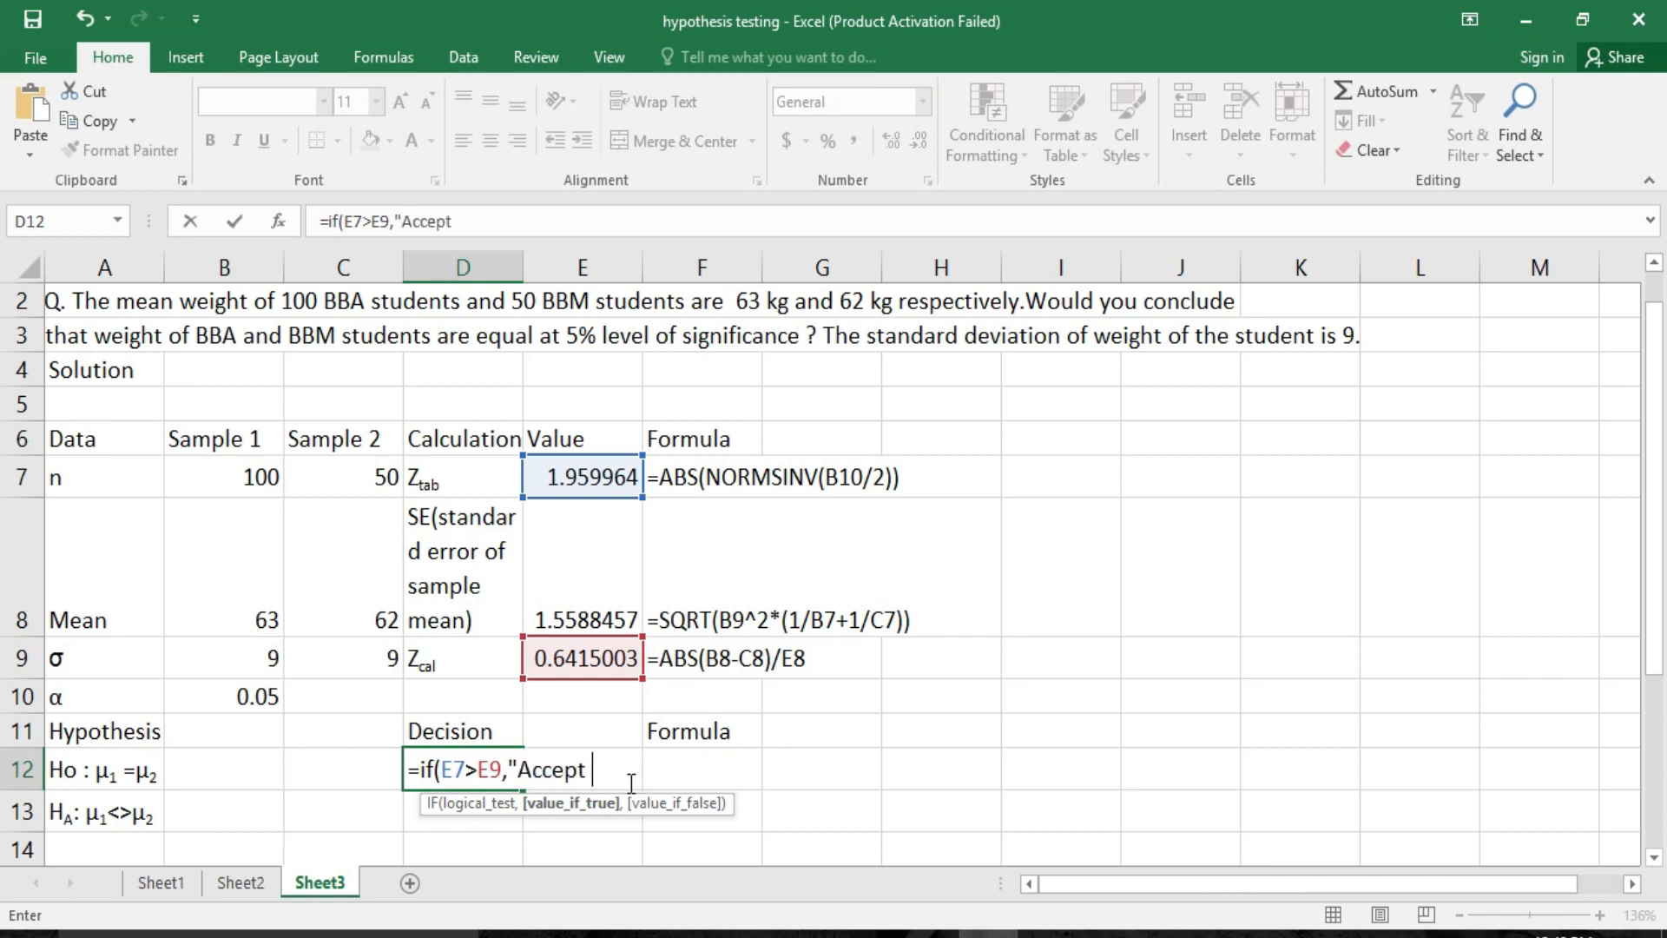
text( Ho",")
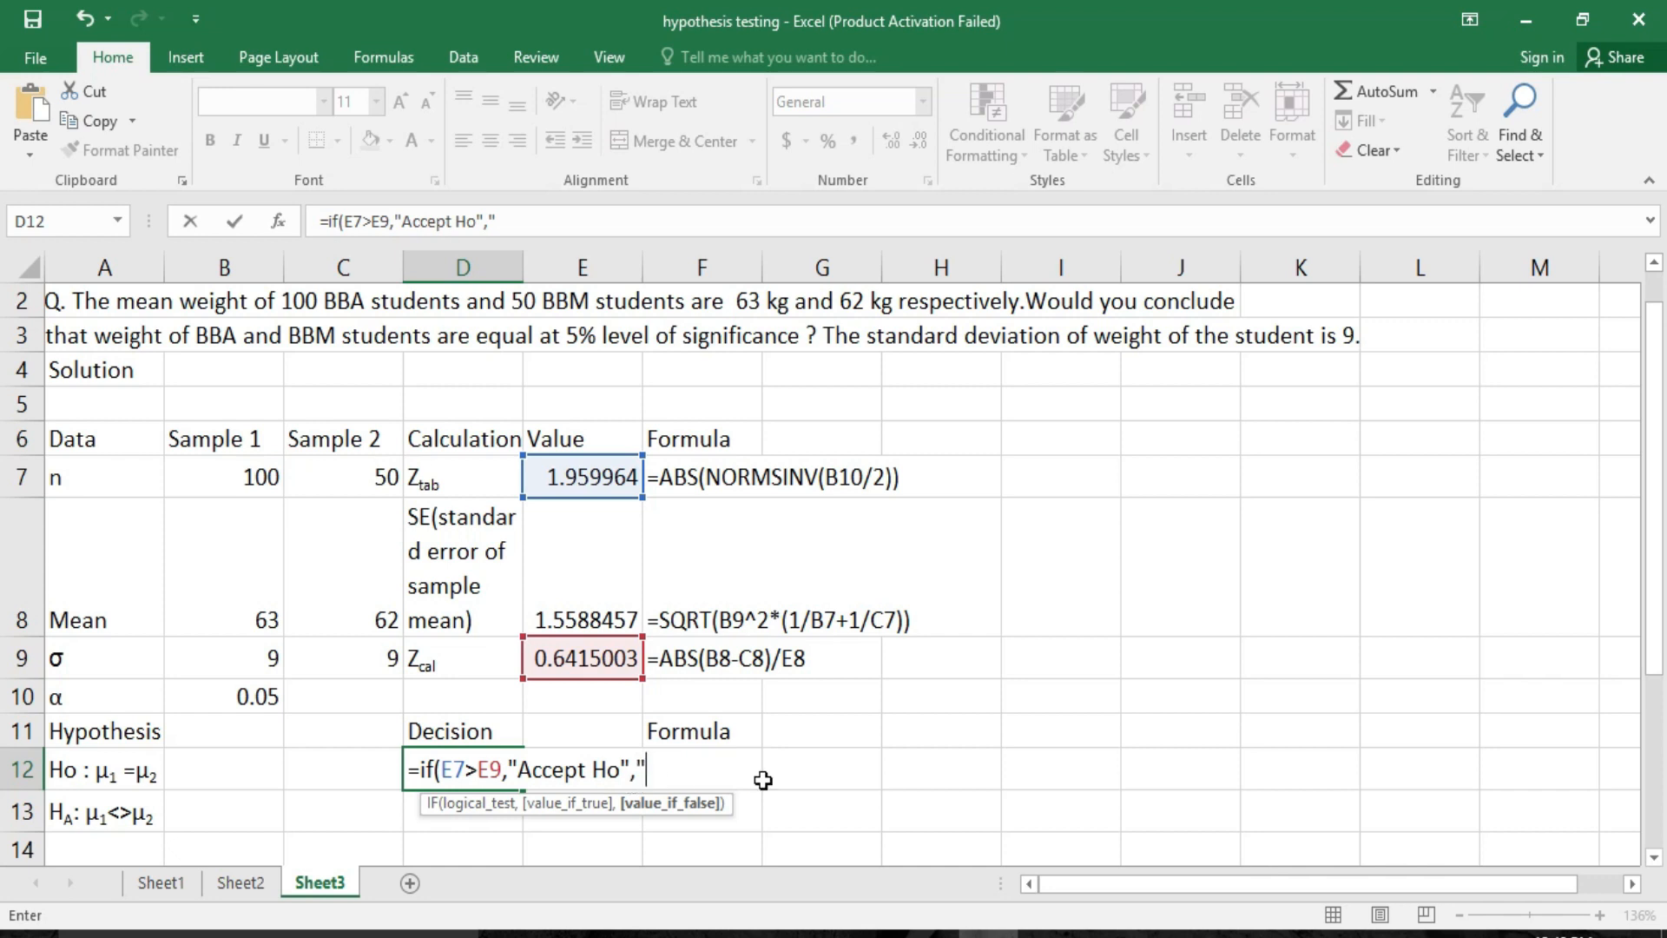
text(Rej)
text(ect H)
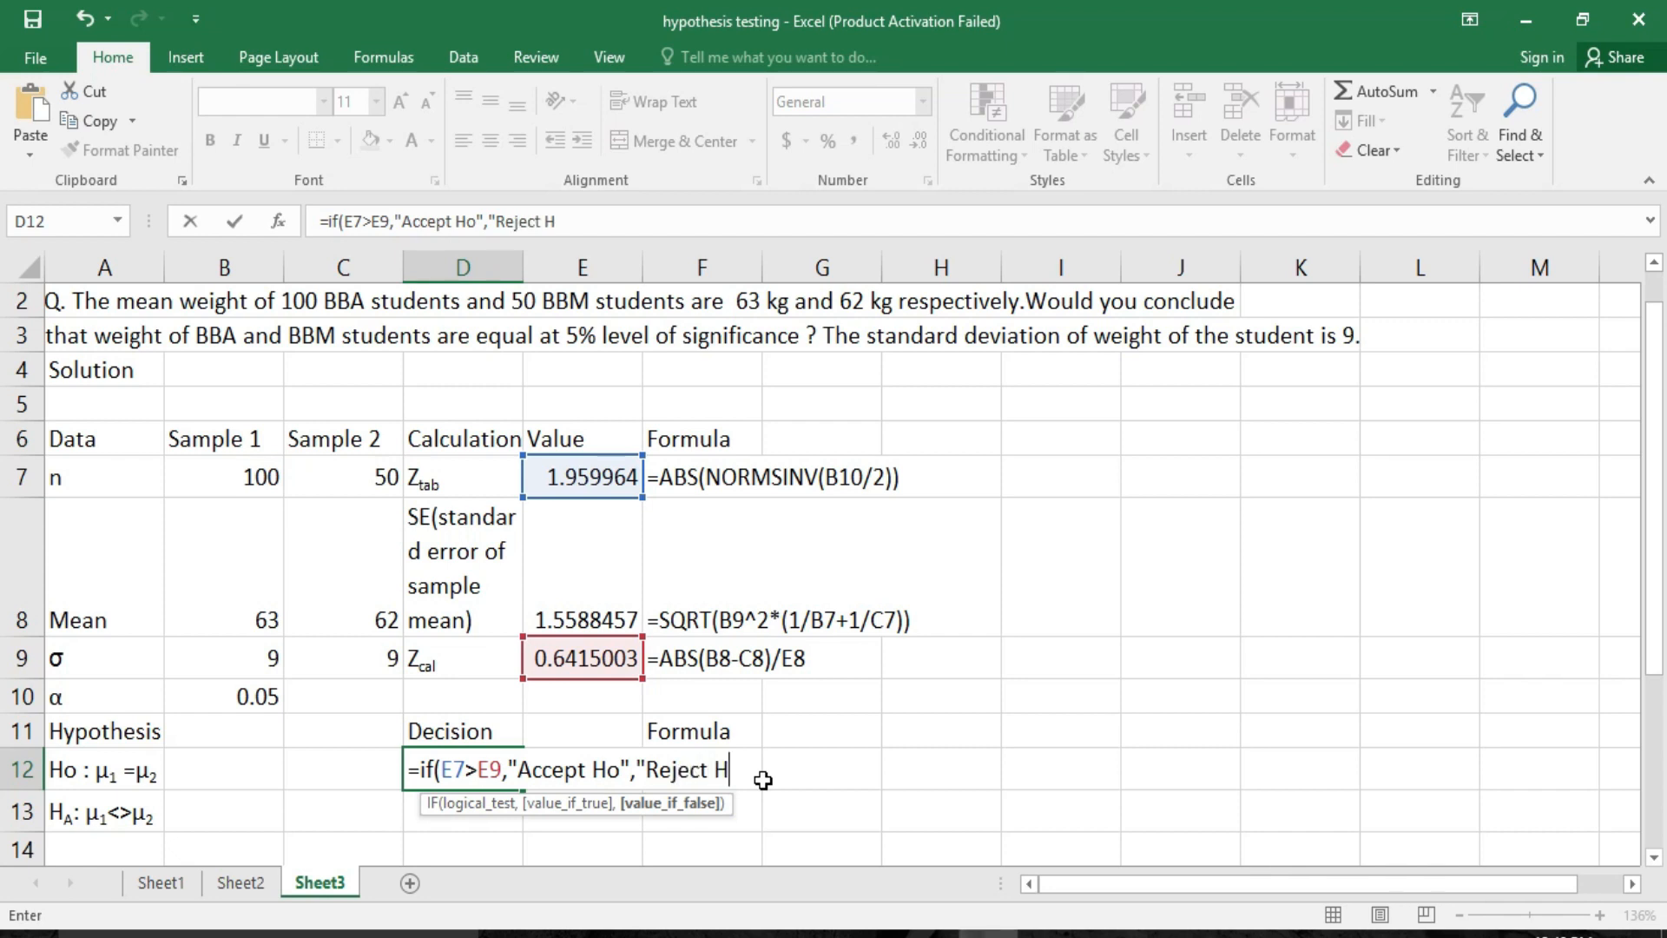
text(o"))
key(Return)
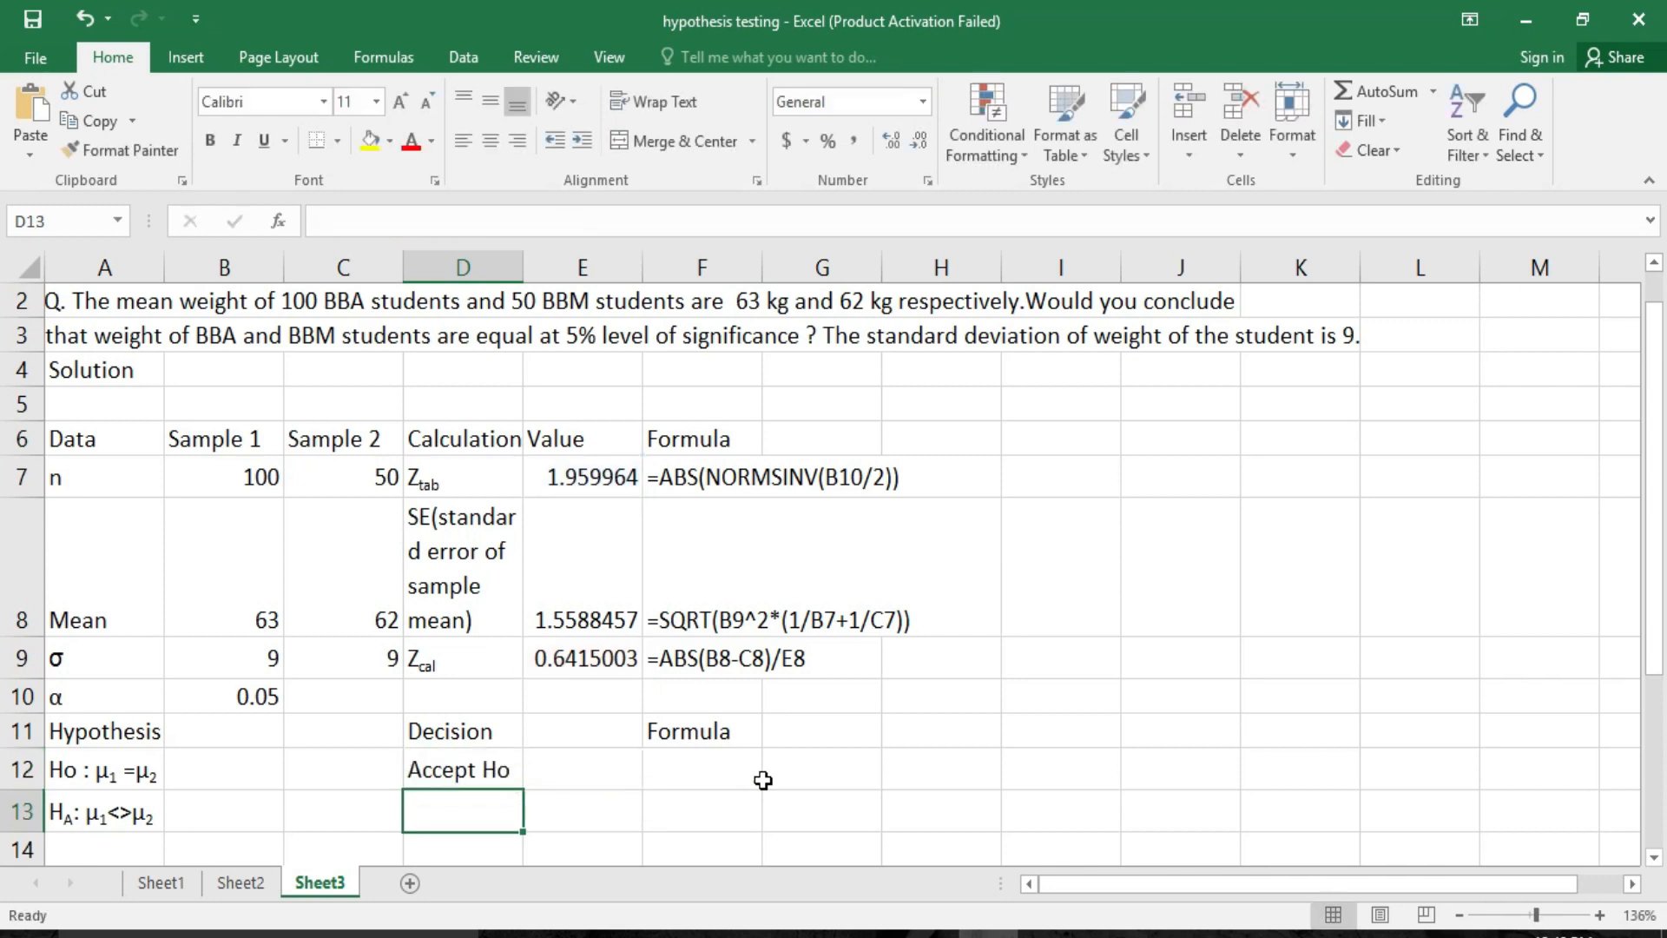
Copy the decision formula from D12 into F12 as plain text, preceded by an apostrophe: '=IF(E7>E9,"Accept Ho","Reject Ho")
click(457, 769)
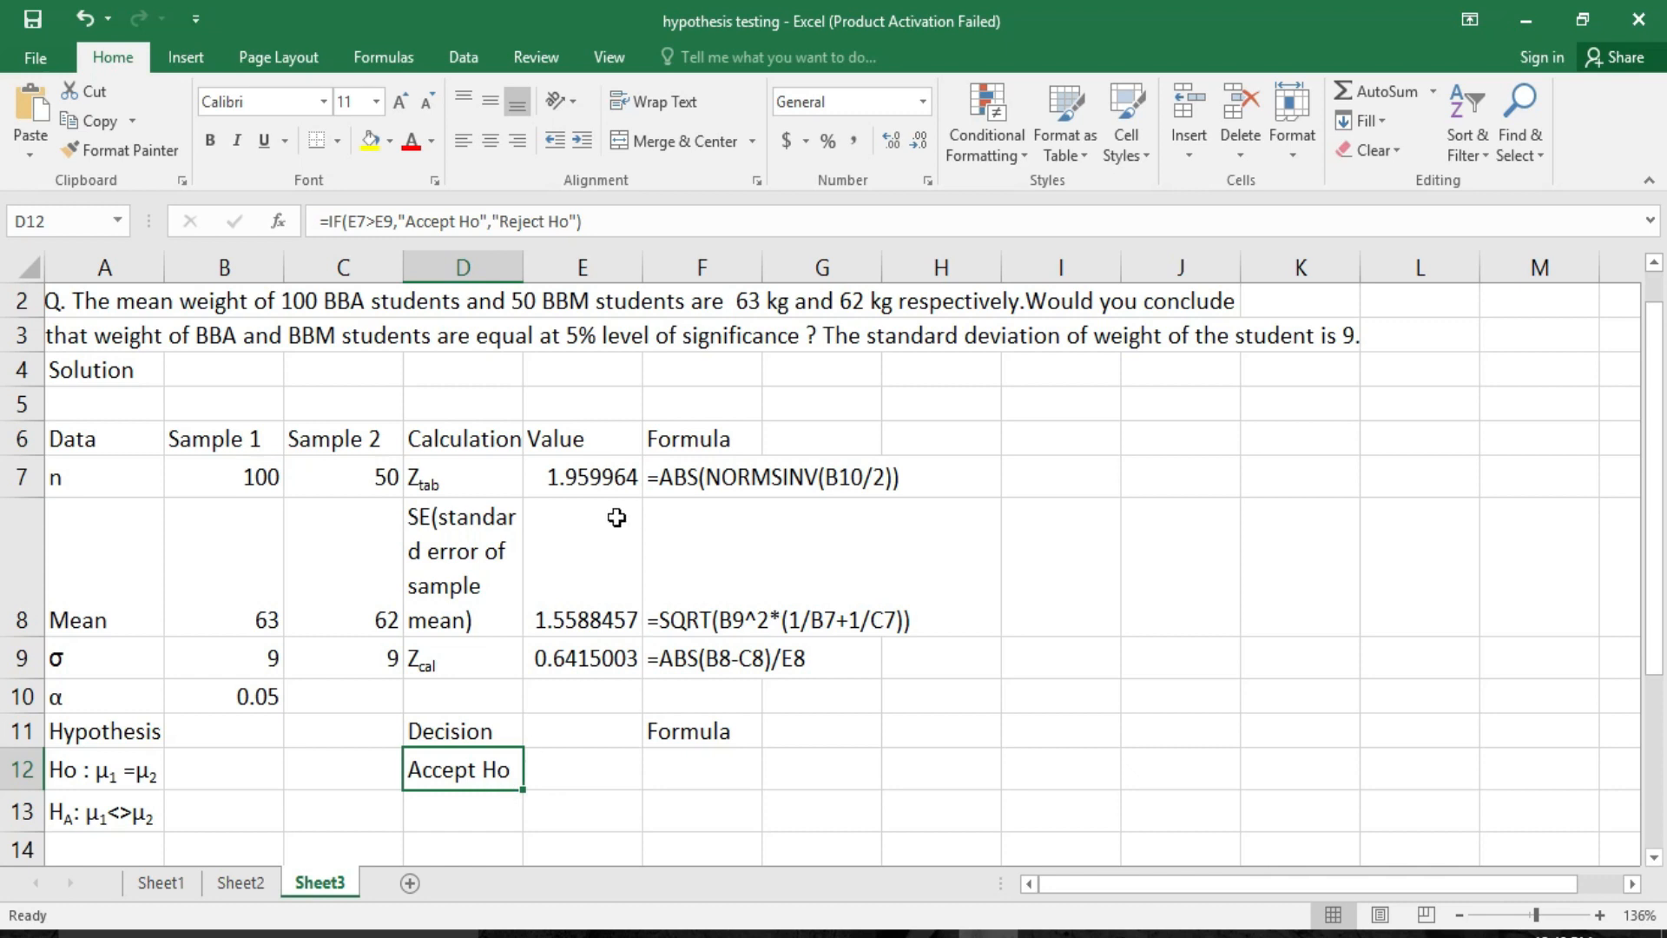
drag(587, 221, 301, 220)
key(ctrl+c)
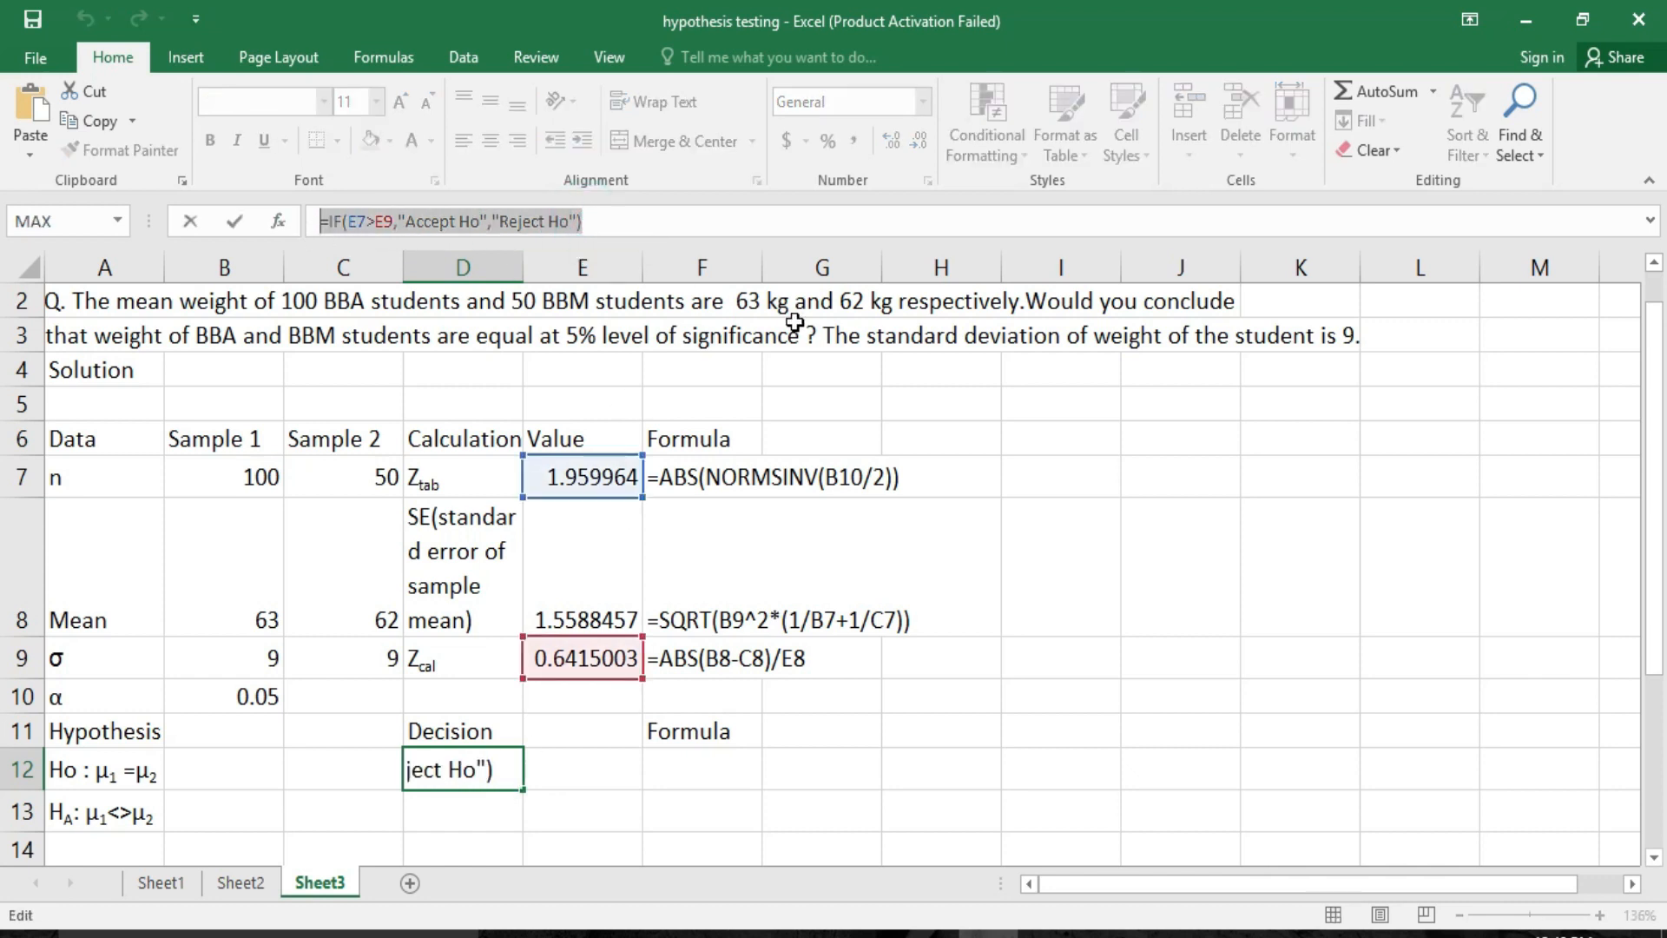
click(191, 221)
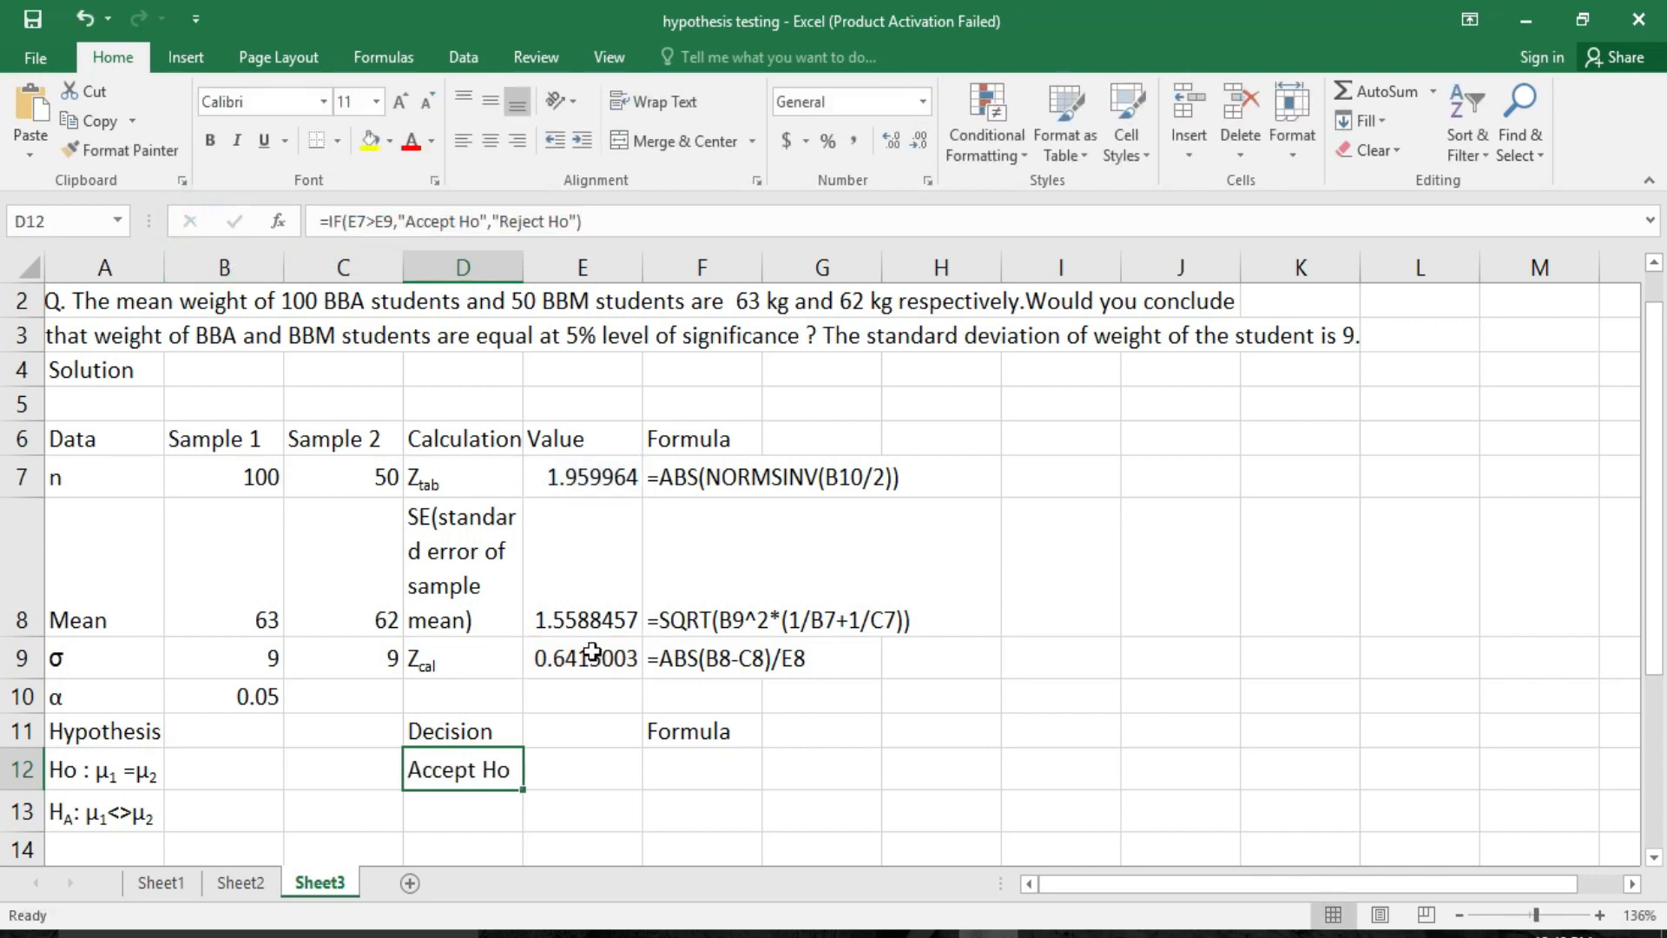
click(694, 774)
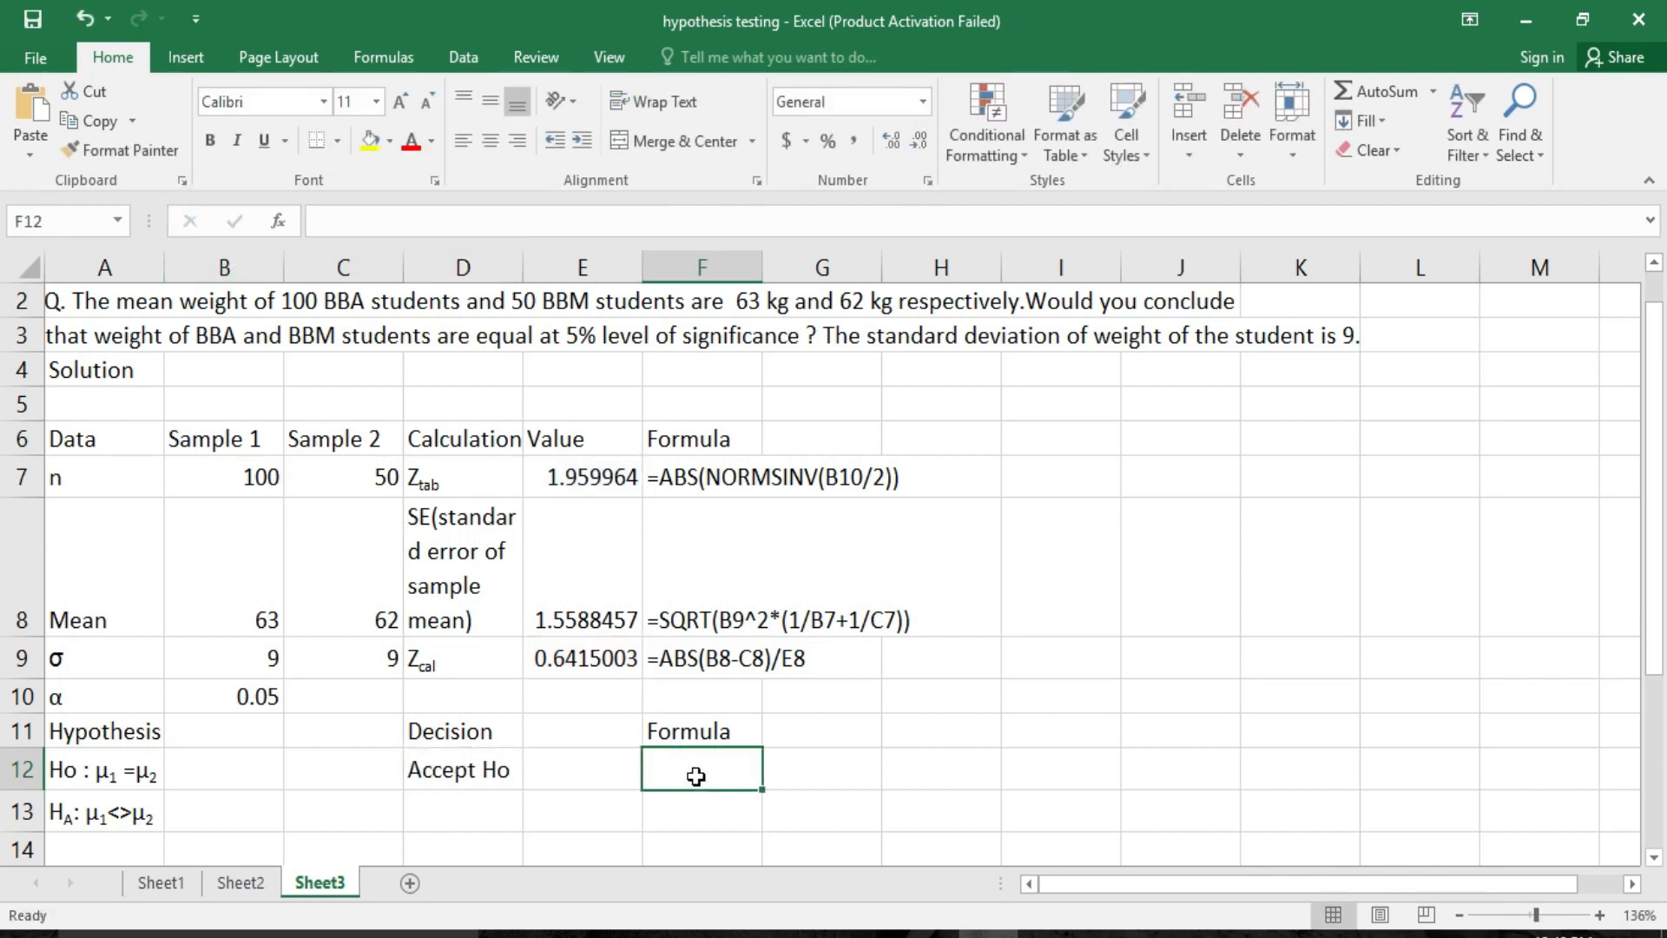
text(')
key(ctrl+v)
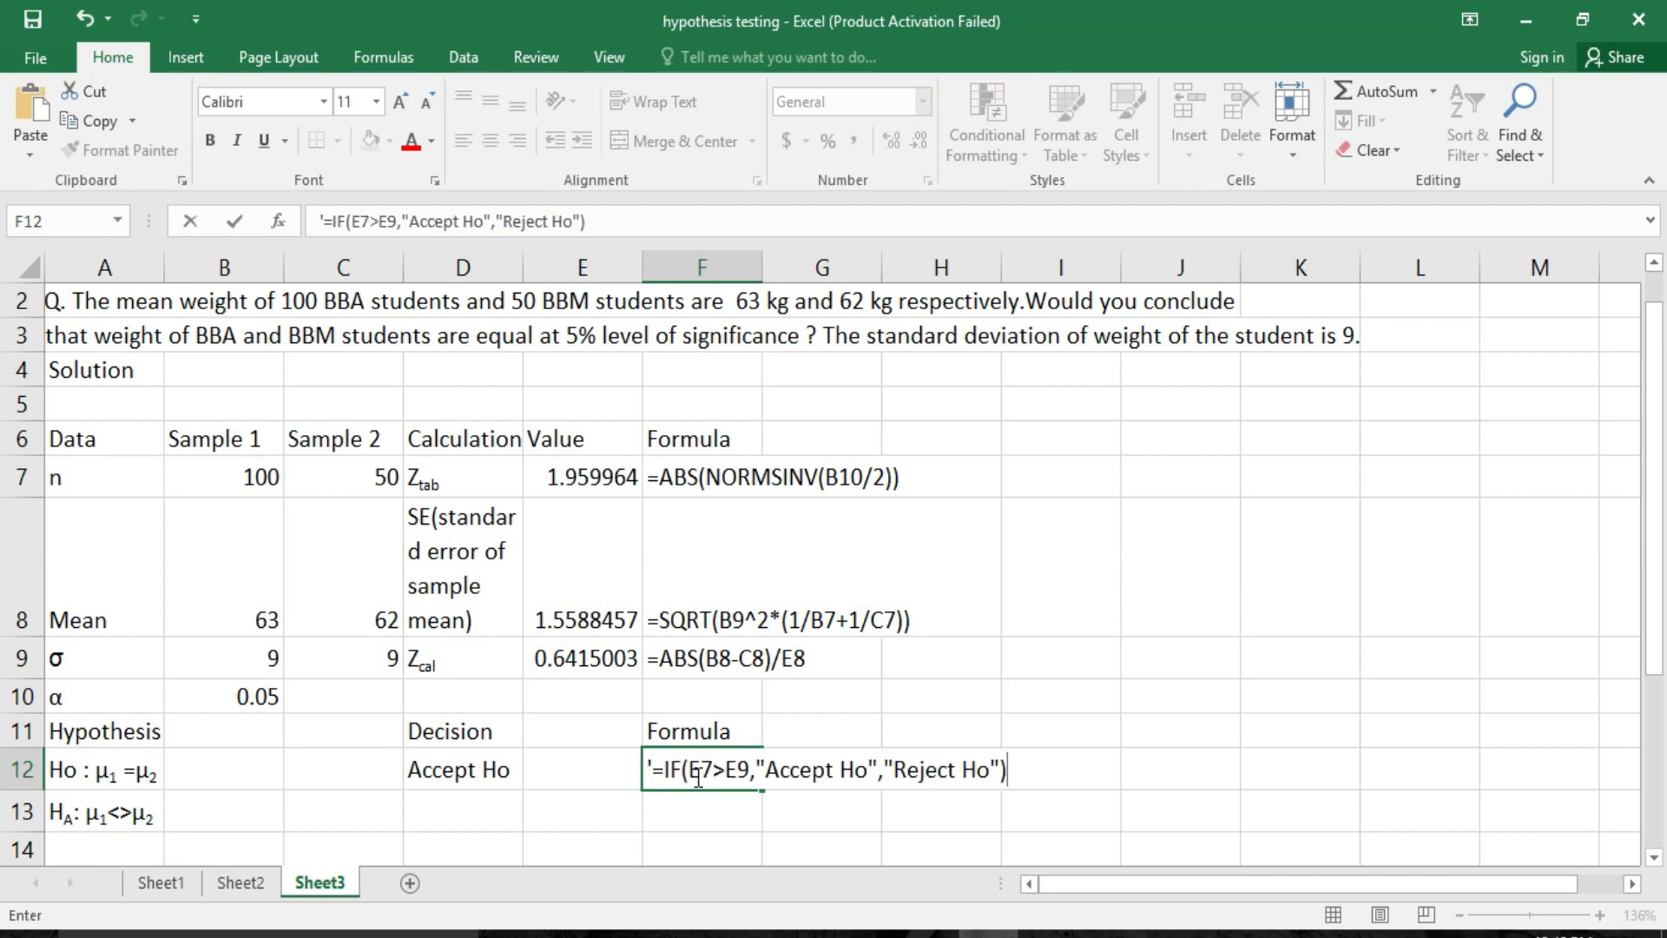
key(Return)
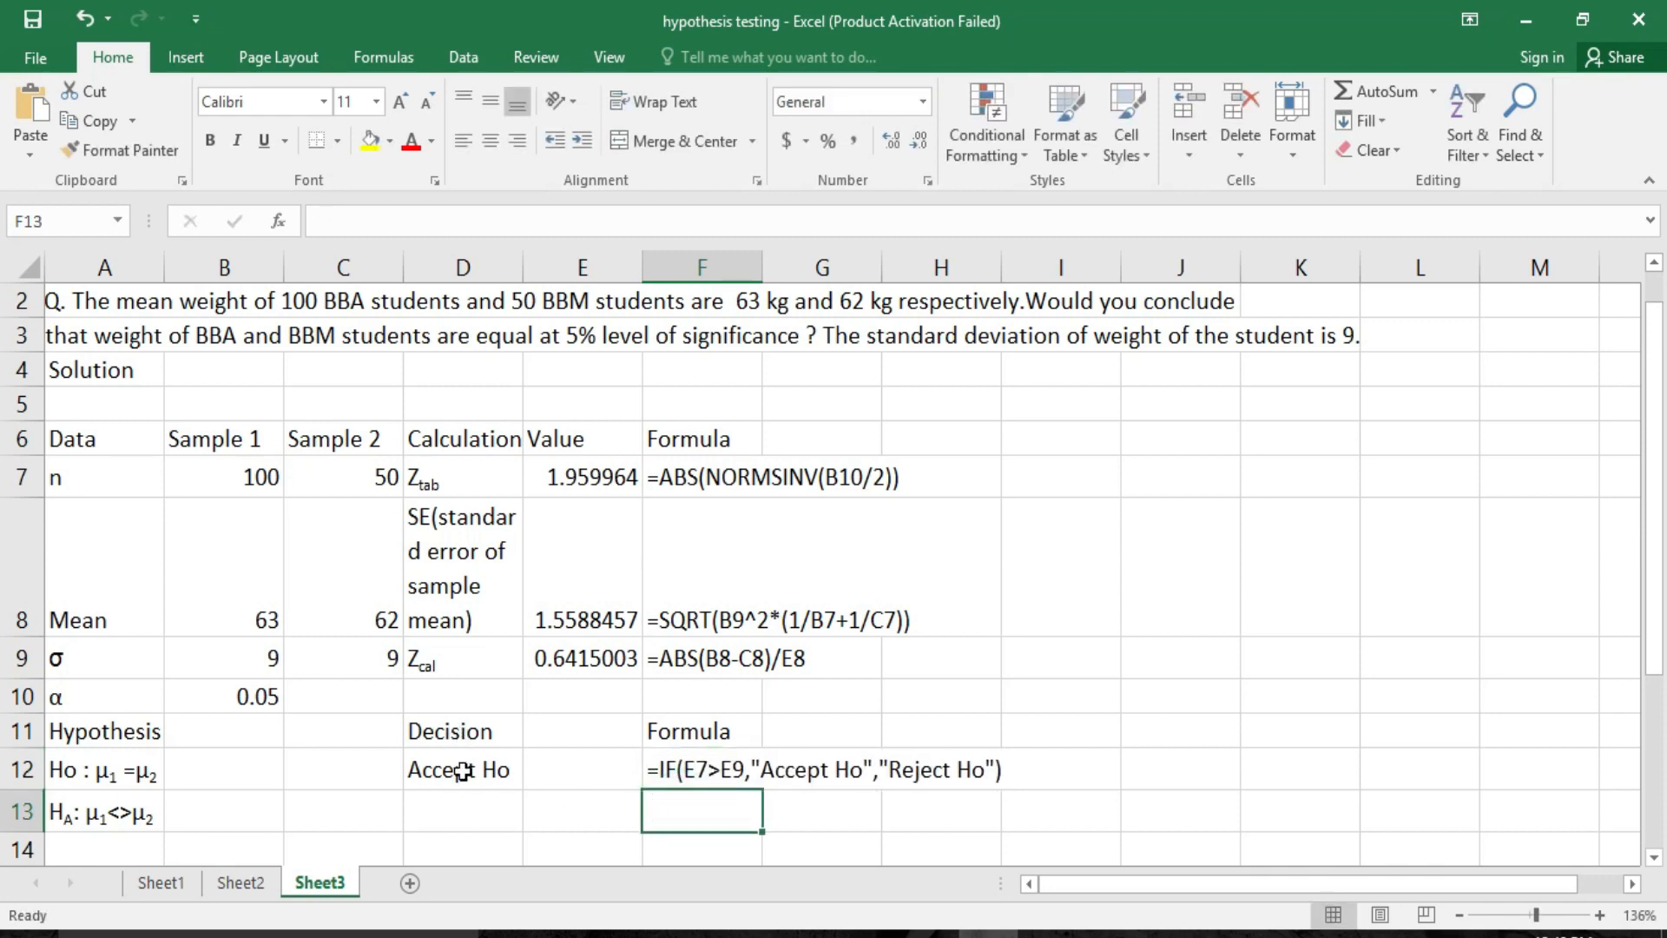
Copy the prepared "Conclusion" heading and its statement that the null hypothesis is not rejected into the rows starting at D13
key(ctrl+c)
click(469, 807)
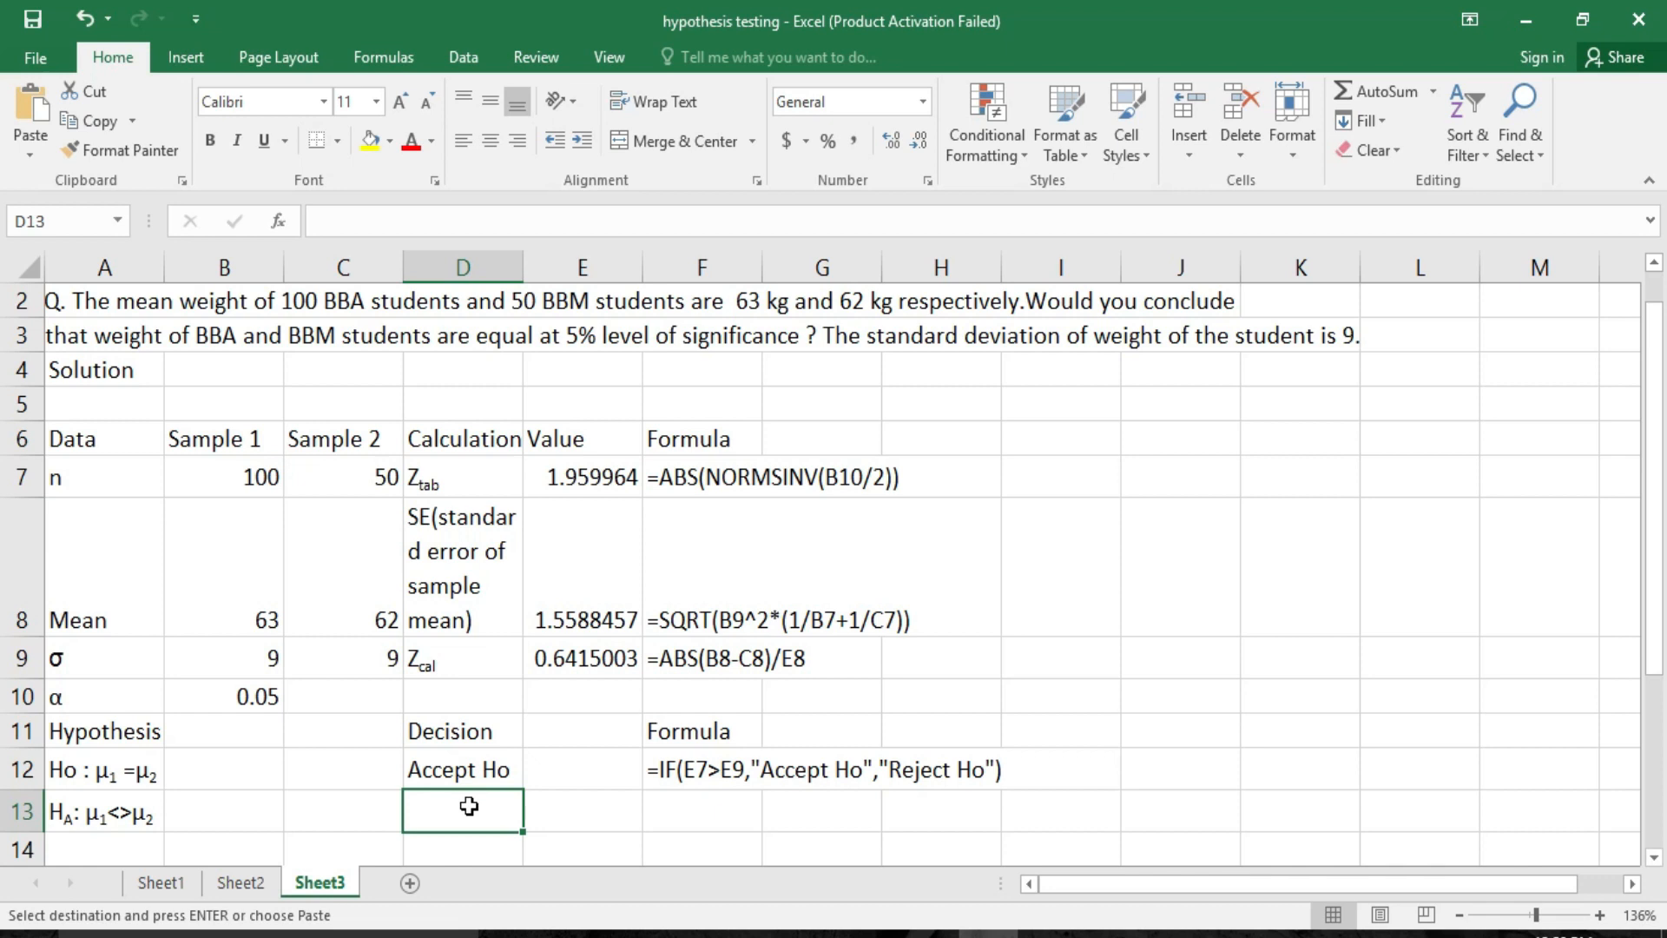
key(ctrl+v)
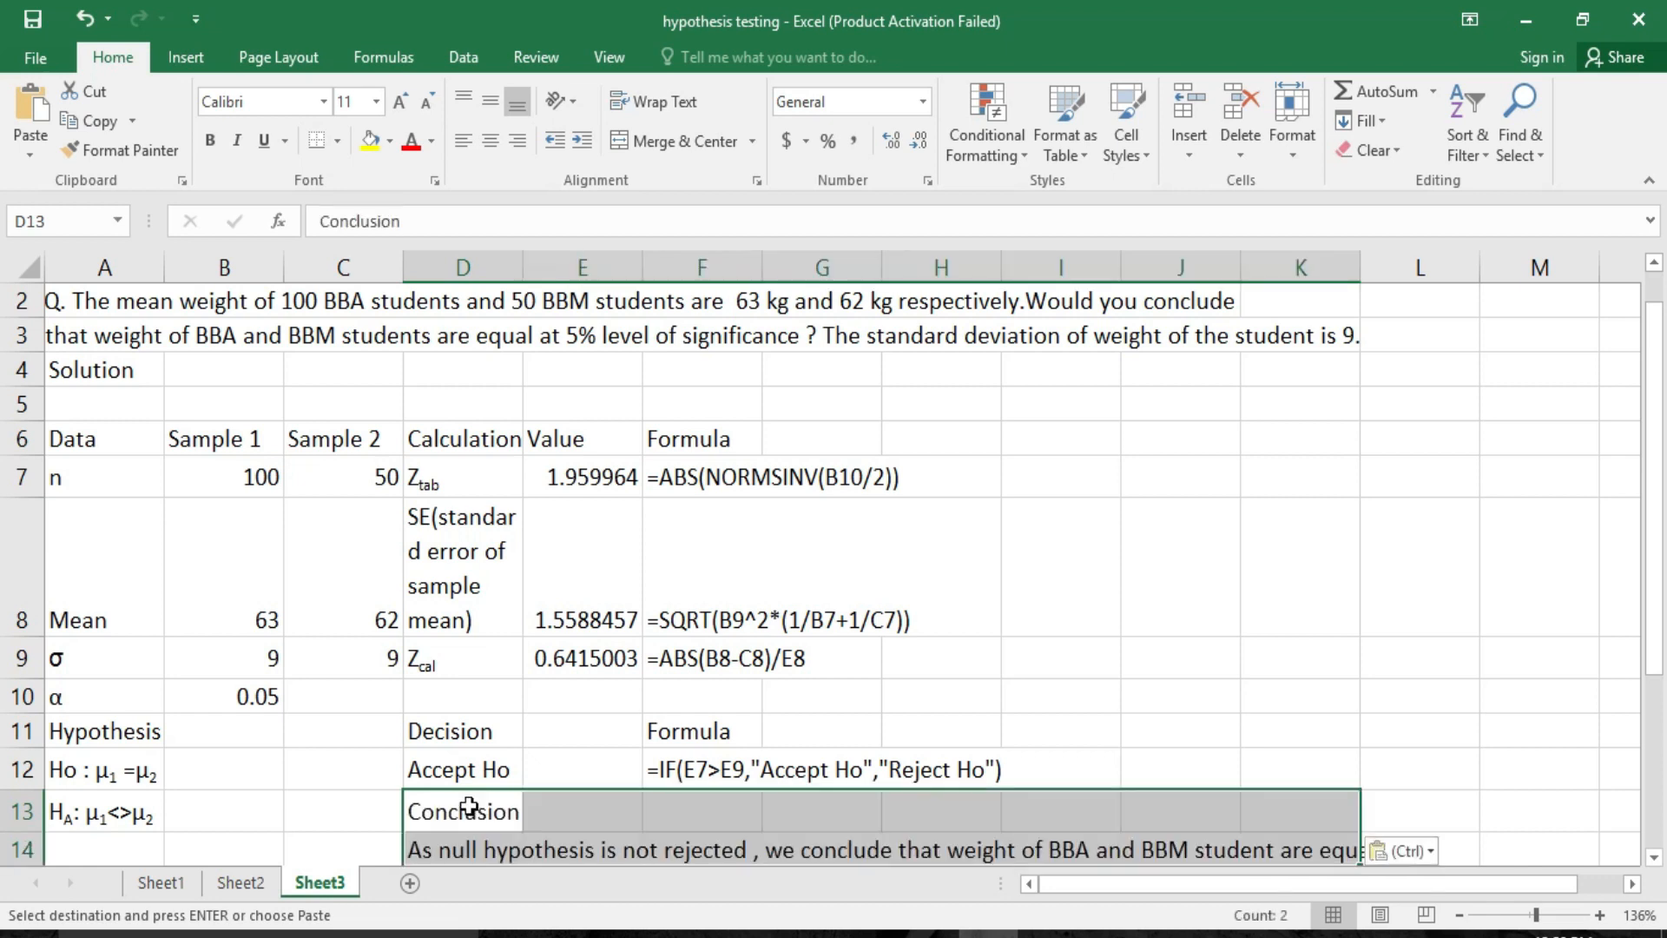
click(1154, 686)
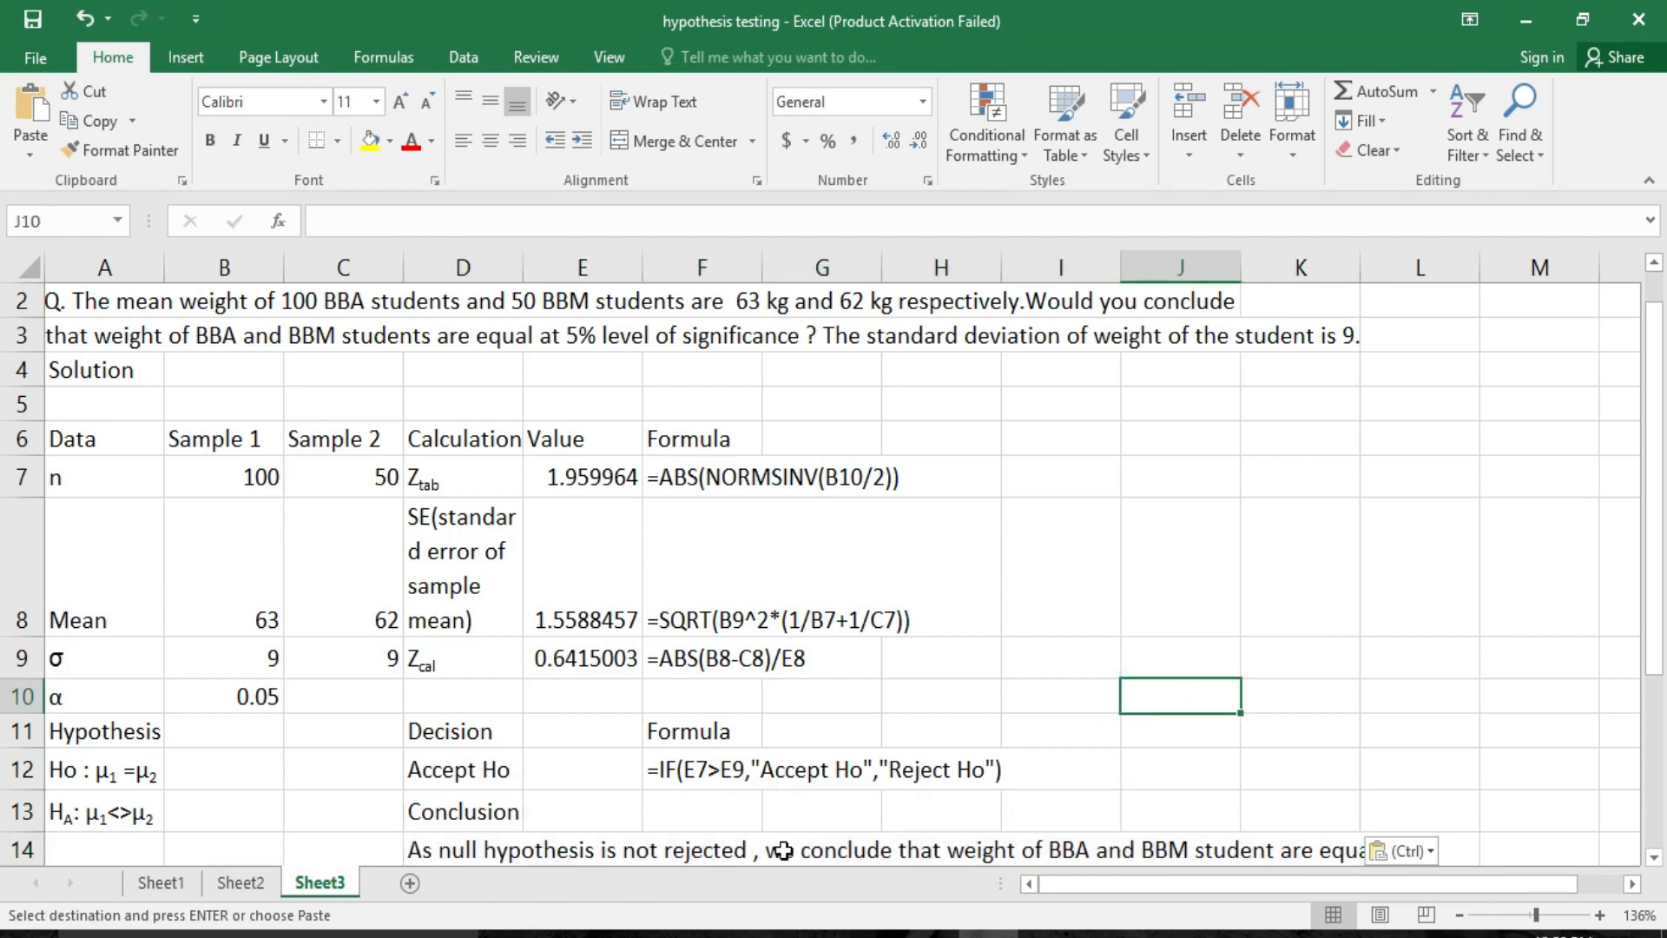
click(1439, 729)
click(1338, 598)
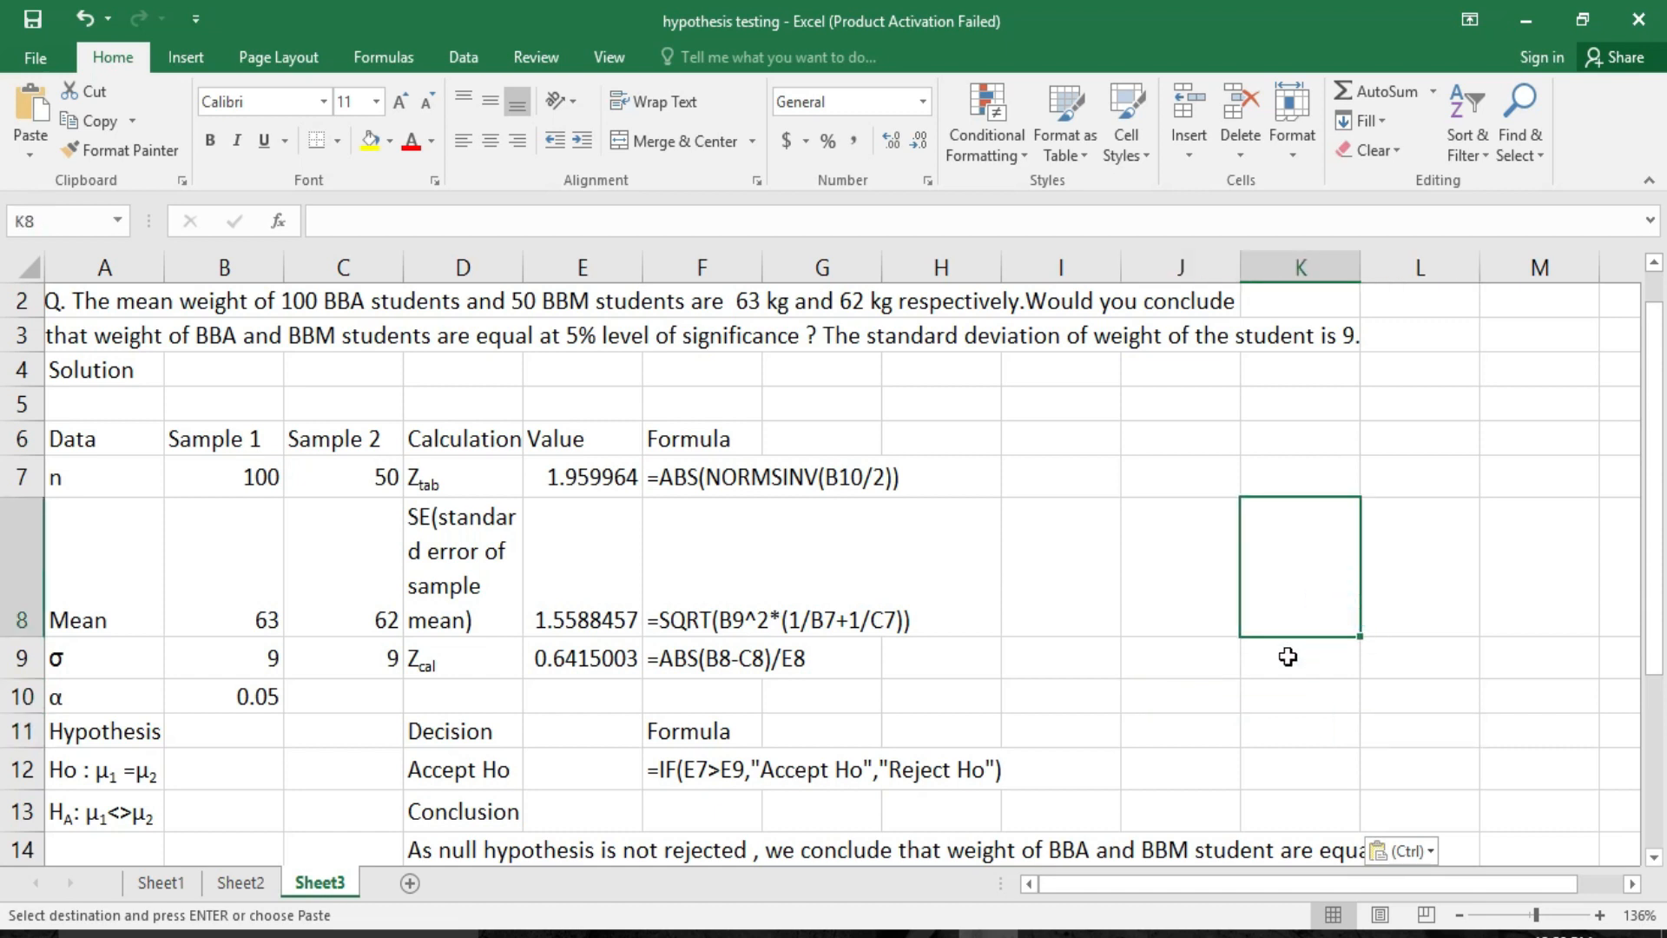